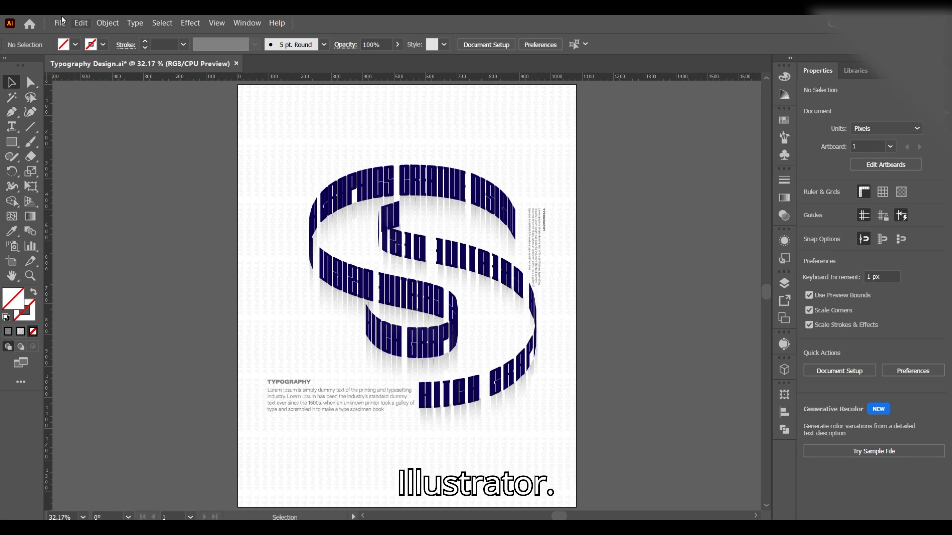
# Create a new portrait document of 1080 x 1350 px in RGB colour with one artboard
pyautogui.click(60, 23)
pyautogui.press('Escape')
pyautogui.hotkey('ctrl', 'n')
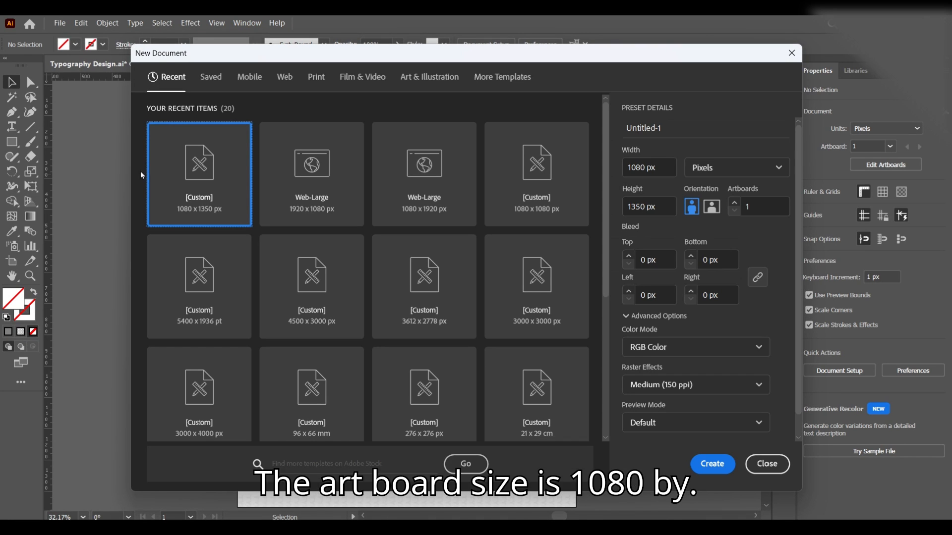
pyautogui.press('Return')
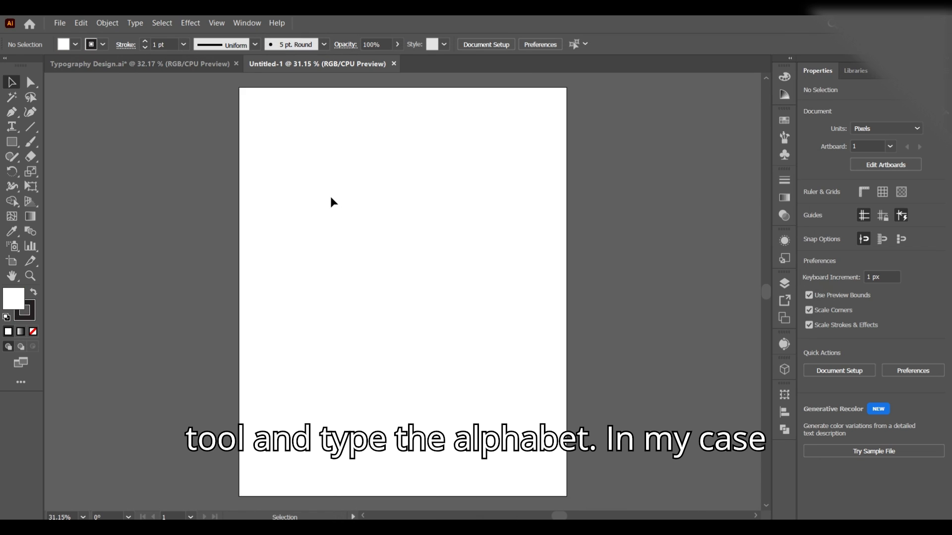
# Add the letter S as point text near the artboard's middle and enlarge it to about 274 pt
pyautogui.press('t')
pyautogui.click(376, 242)
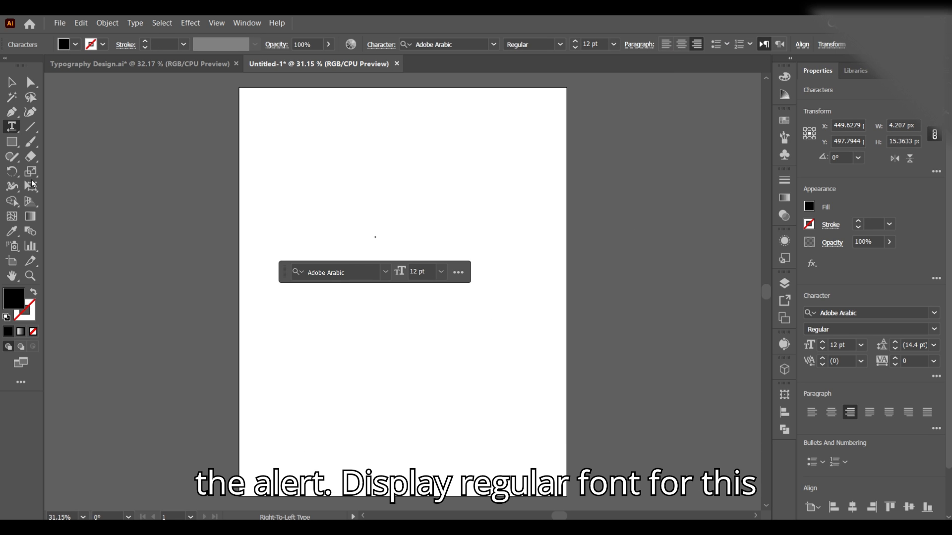
pyautogui.press('Escape')
pyautogui.moveTo(381, 243); pyautogui.dragTo(531, 417)
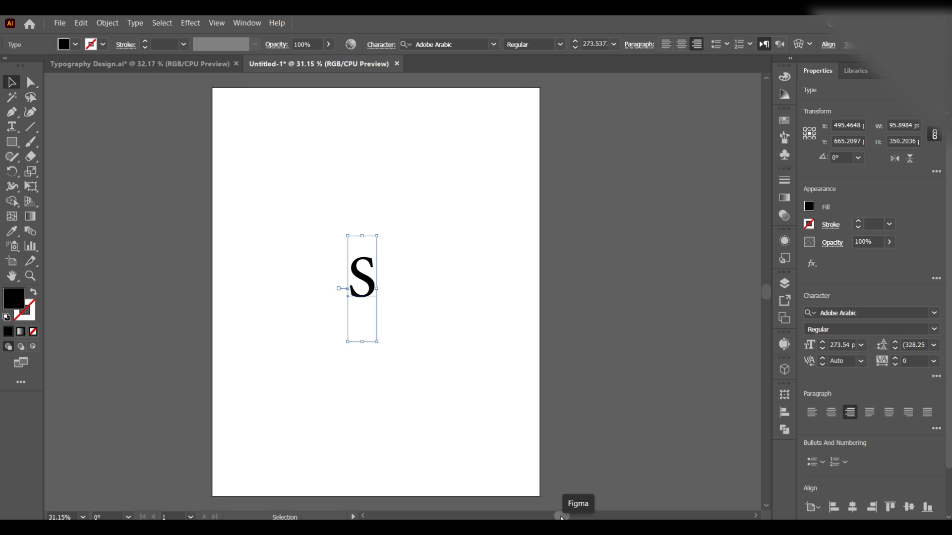
# Set the letter S to the Aller Display font and scale it up to about 569 pt
pyautogui.hscroll(3, 570, 461)
pyautogui.click(494, 44)
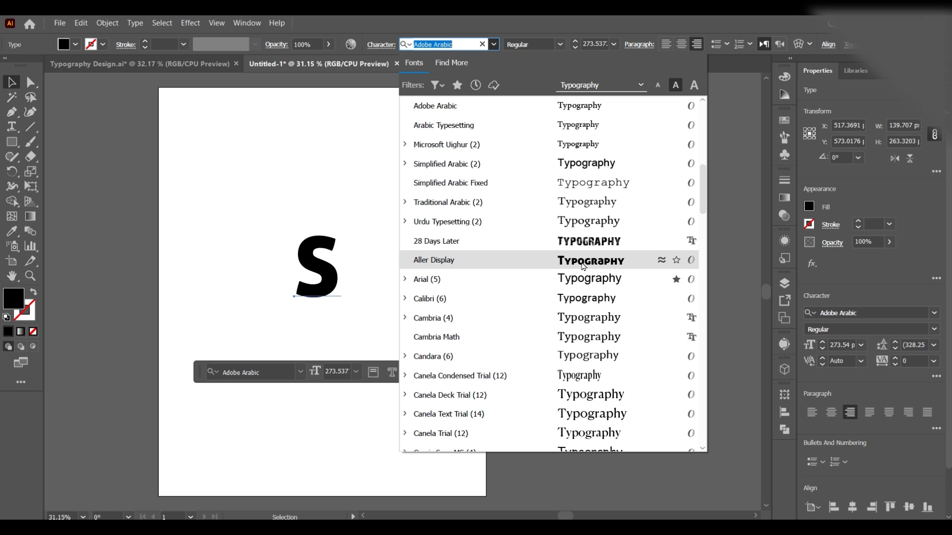
pyautogui.click(611, 264)
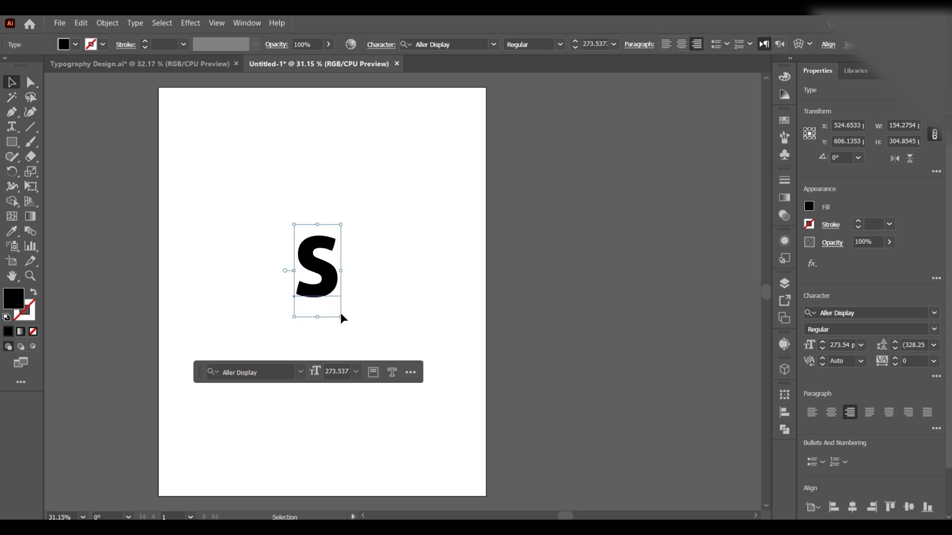
pyautogui.moveTo(341, 317); pyautogui.dragTo(391, 417)
# Convert the letter S to outlines and enlarge it to about 547 x 823 px
pyautogui.rightClick(361, 347)
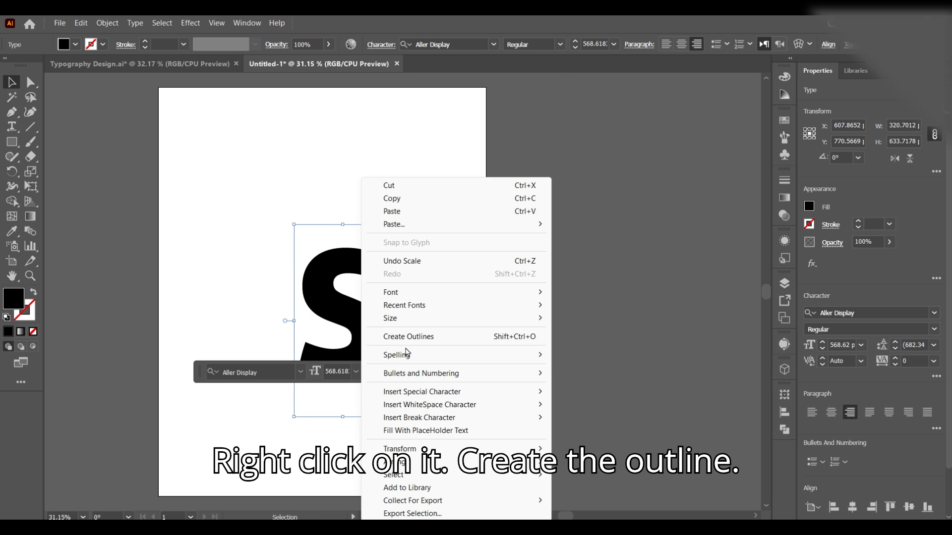
pyautogui.click(406, 336)
pyautogui.moveTo(384, 251); pyautogui.dragTo(430, 179)
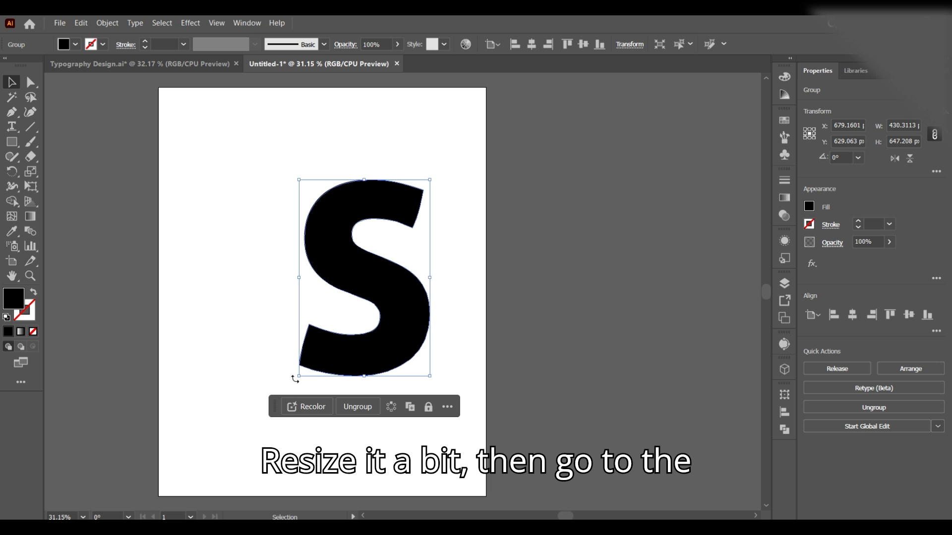
pyautogui.moveTo(295, 379); pyautogui.dragTo(263, 429)
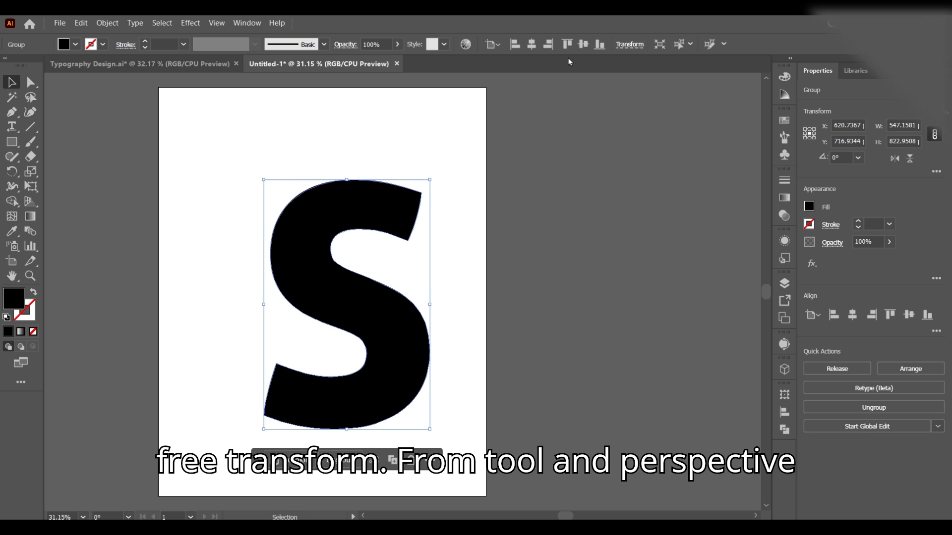
# Scale the outlined S down to about 462 x 695 px and centre it horizontally and vertically on the artboard
pyautogui.click(532, 45)
pyautogui.click(583, 44)
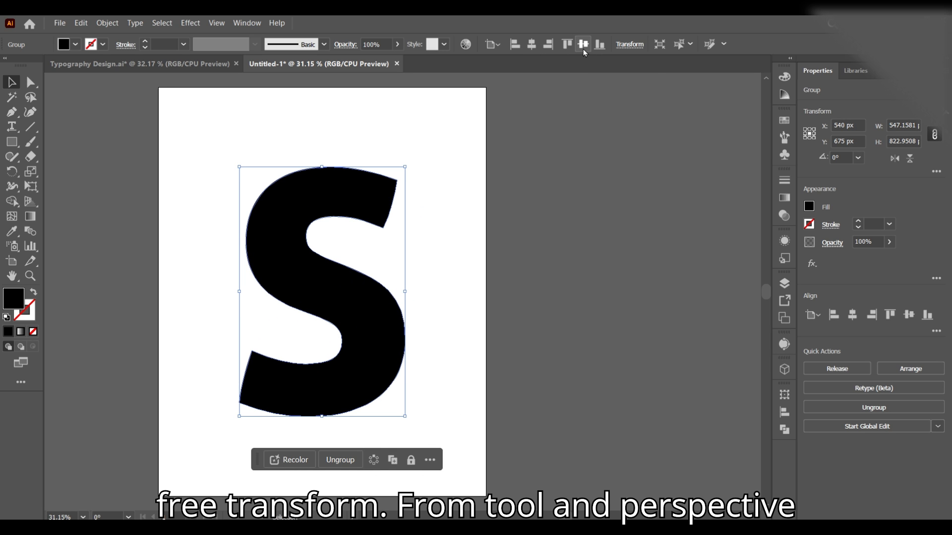
pyautogui.moveTo(405, 416); pyautogui.dragTo(382, 307)
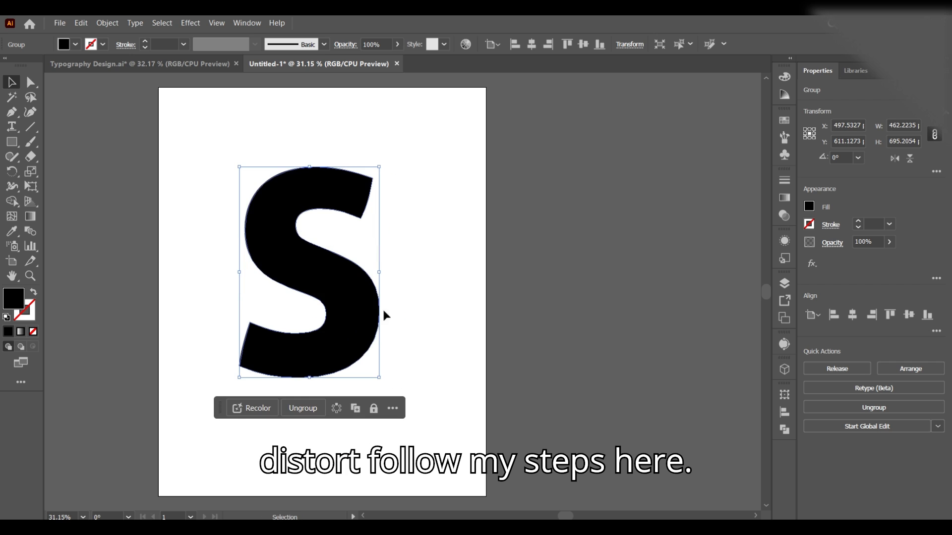
pyautogui.click(531, 44)
pyautogui.click(583, 44)
# Perspective-distort the S to widen its base, making it about 683 px wide overall, and swap its fill and stroke
pyautogui.click(31, 186)
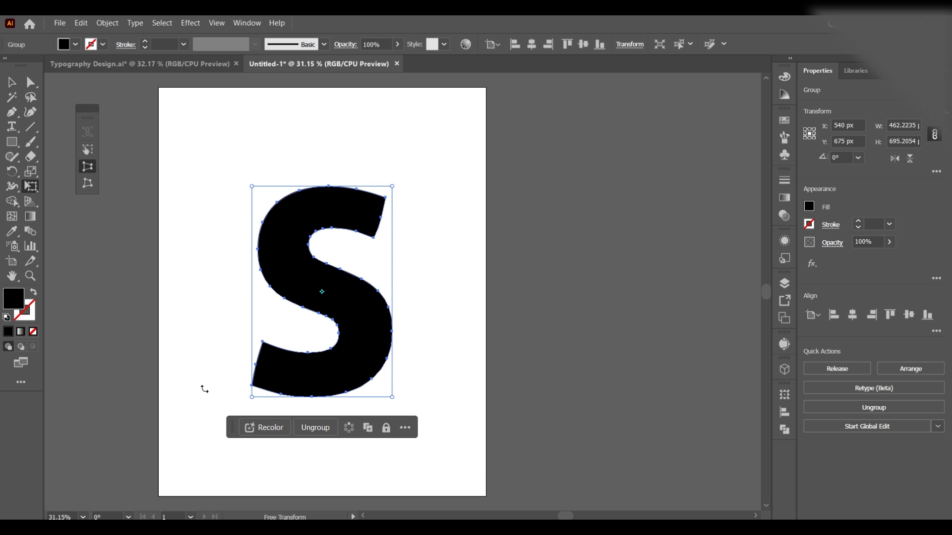
pyautogui.moveTo(253, 400); pyautogui.dragTo(209, 414)
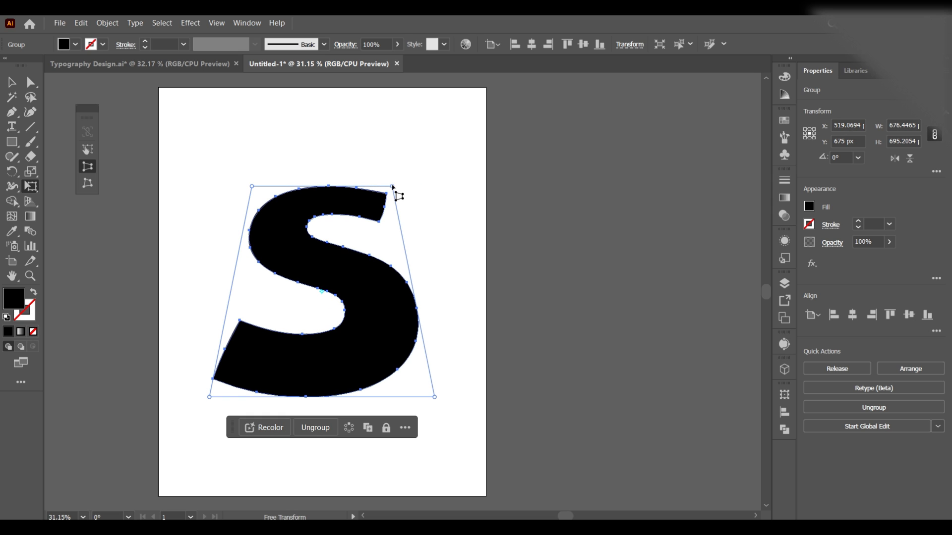
pyautogui.moveTo(393, 187); pyautogui.dragTo(395, 186)
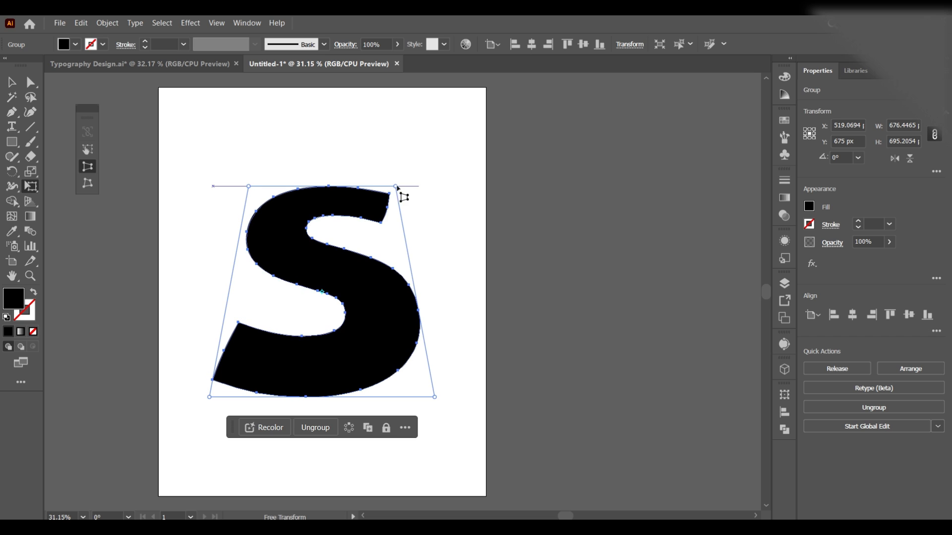
pyautogui.click(12, 82)
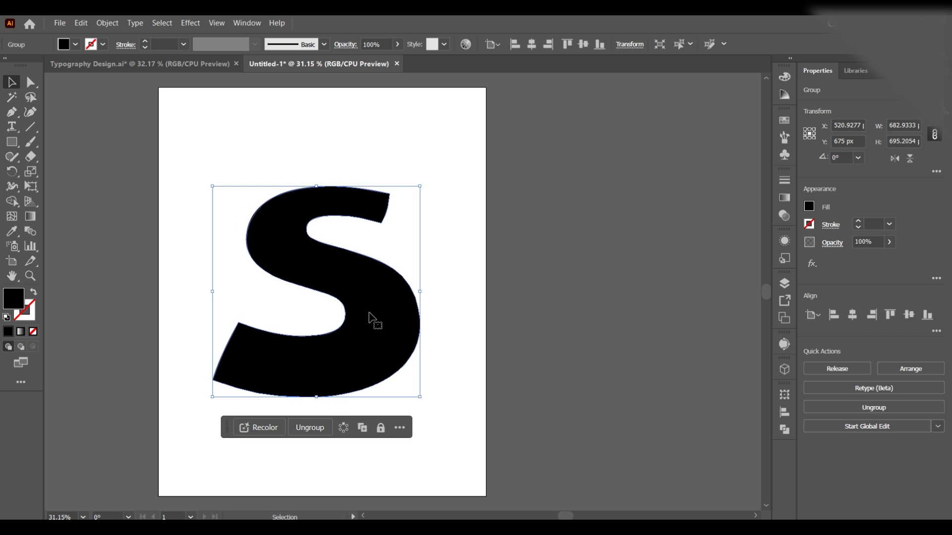
pyautogui.click(33, 293)
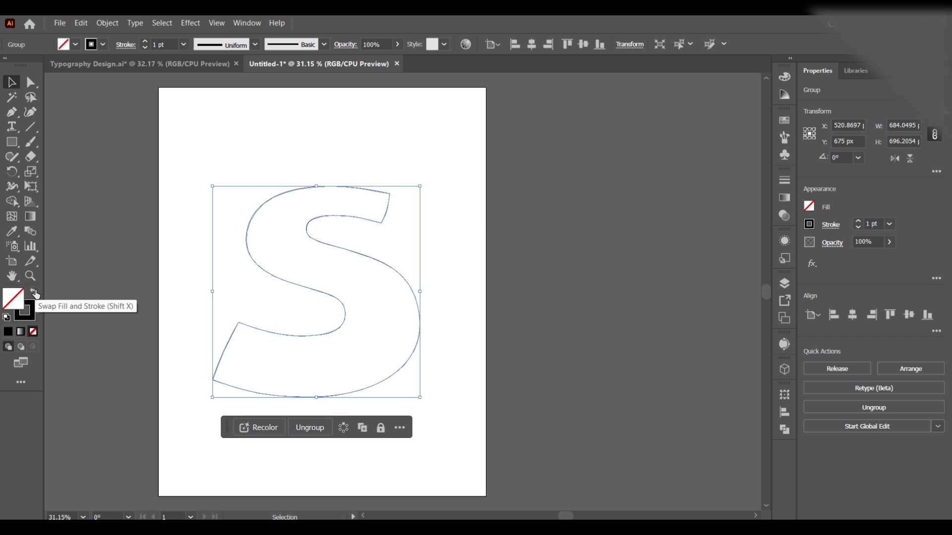
# Delete the inner corner anchor points at the lower and upper ends of the S outline
pyautogui.click(30, 83)
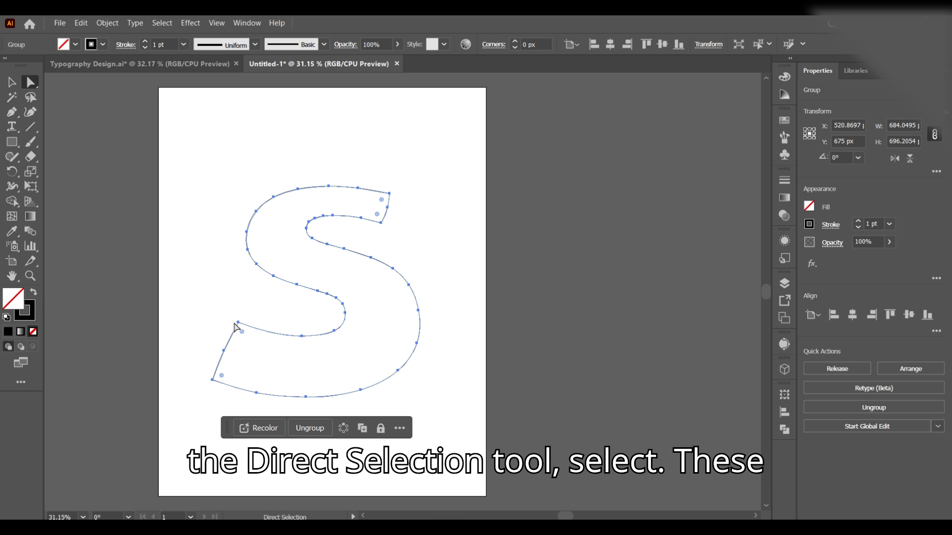
pyautogui.click(238, 322)
pyautogui.press('Delete')
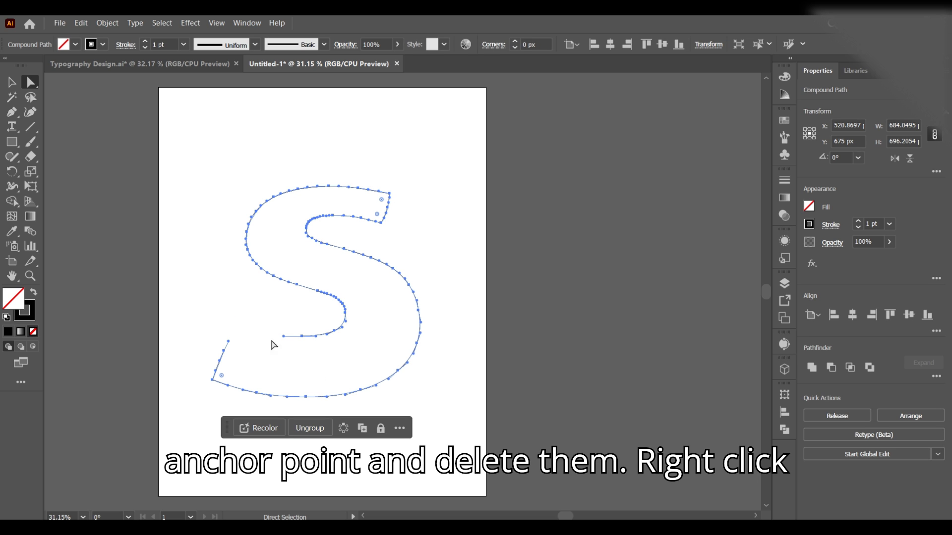
pyautogui.click(382, 223)
pyautogui.press('Delete')
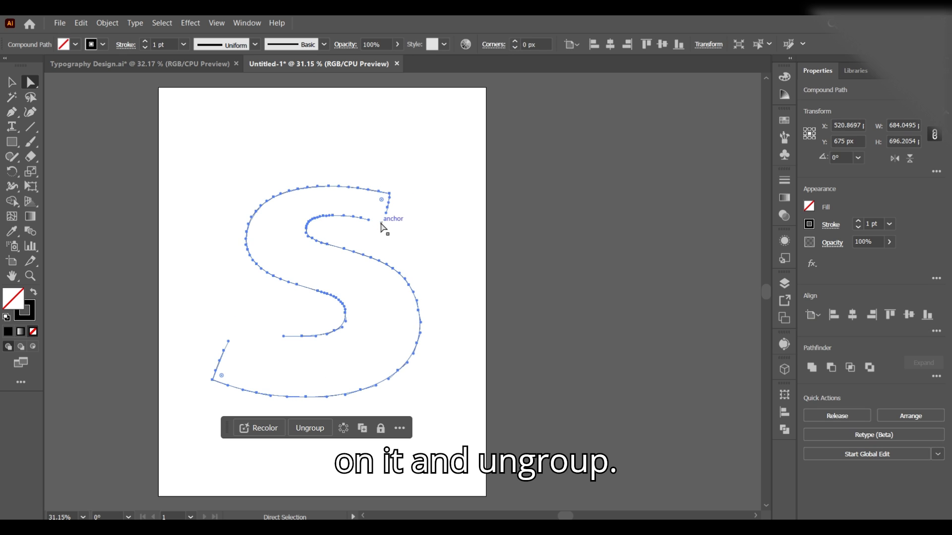
# Delete the short leftover end segments at both tips of the S, leaving two open curves
pyautogui.click(488, 249)
pyautogui.click(388, 208)
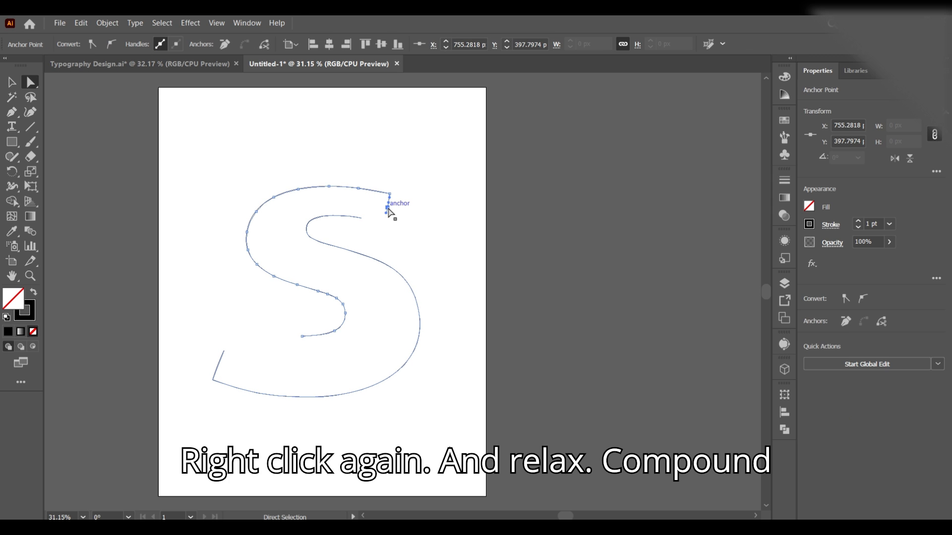
pyautogui.press('Delete')
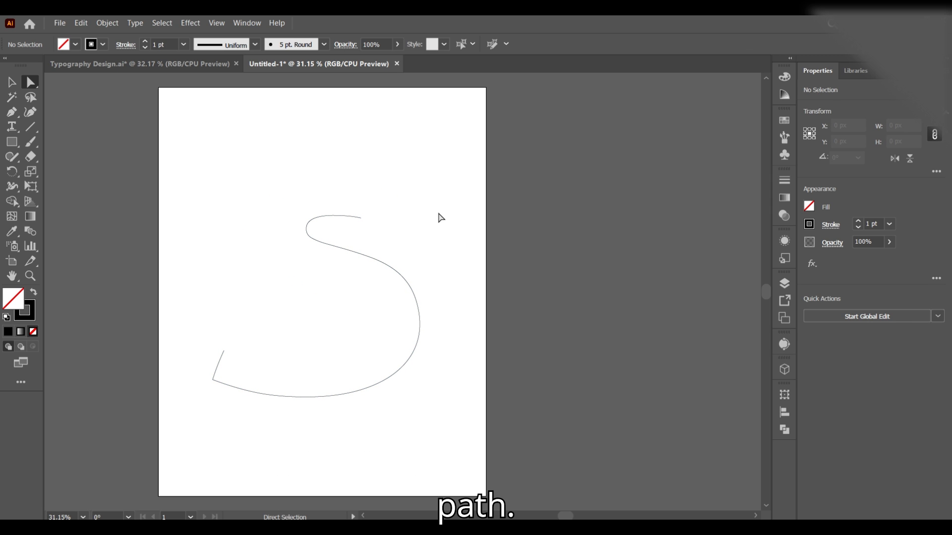
pyautogui.hotkey('ctrl', 'z')
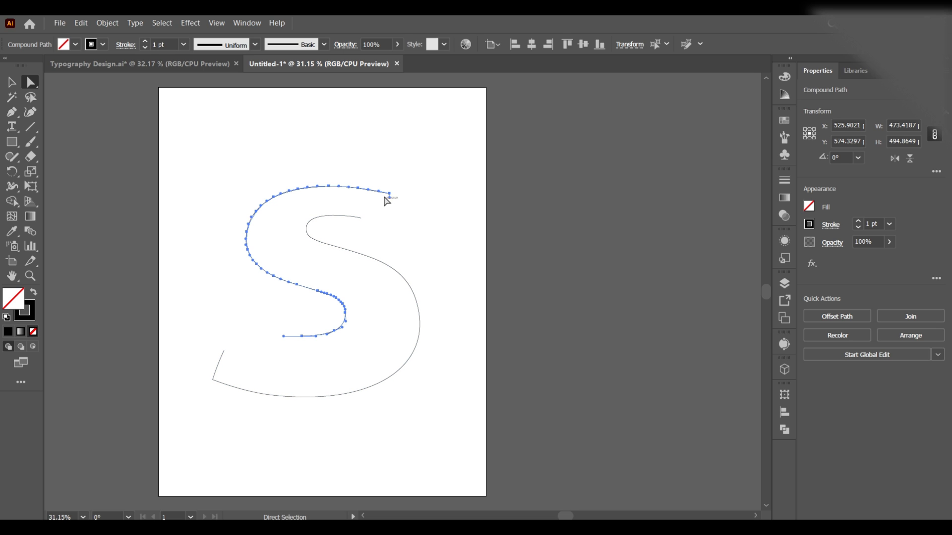
pyautogui.click(387, 200)
pyautogui.click(223, 351)
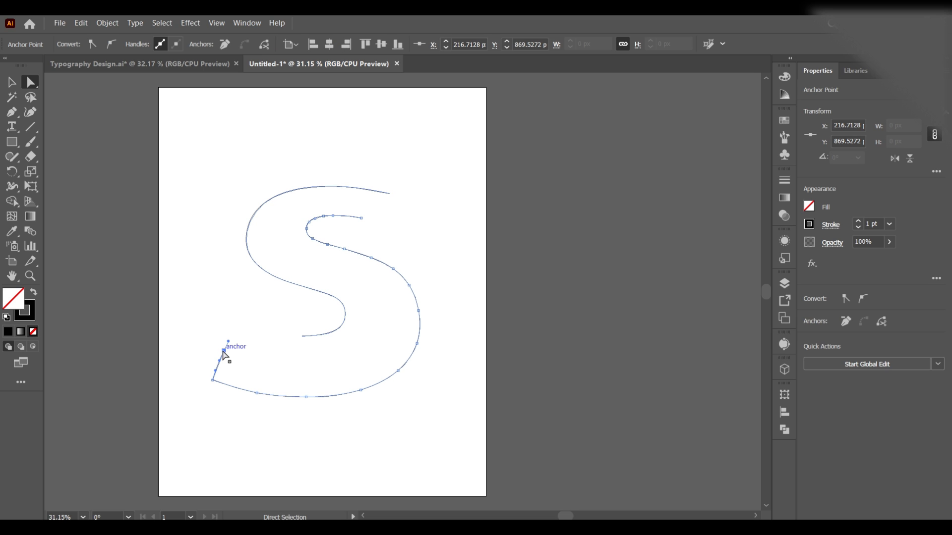
pyautogui.hotkey('ctrl', 'z')
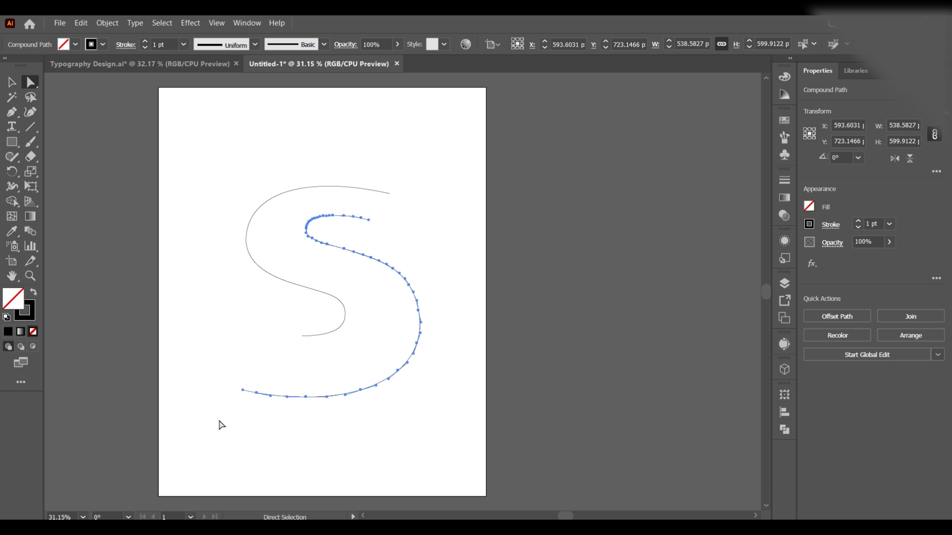
pyautogui.click(564, 408)
pyautogui.hotkey('ctrl', '0')
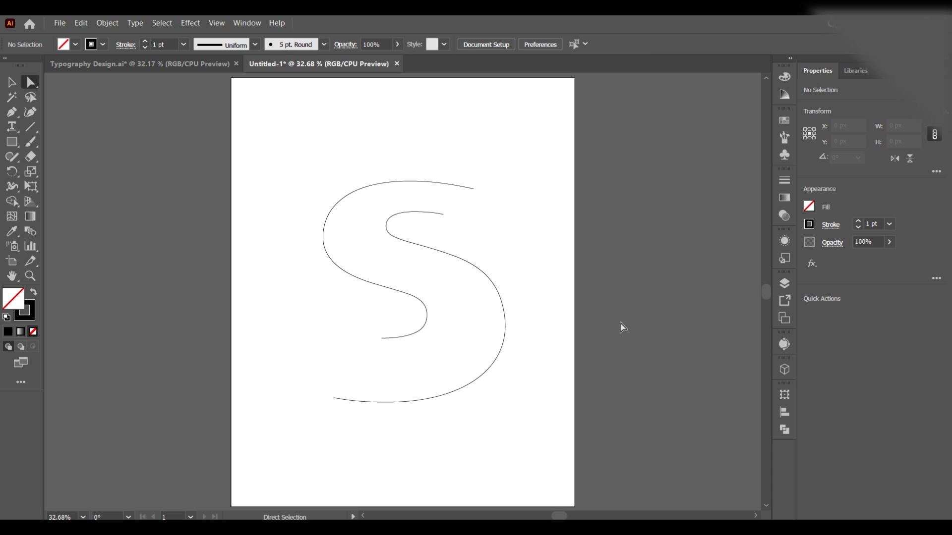
# Ungroup the two S curves
pyautogui.press('v')
pyautogui.click(393, 339)
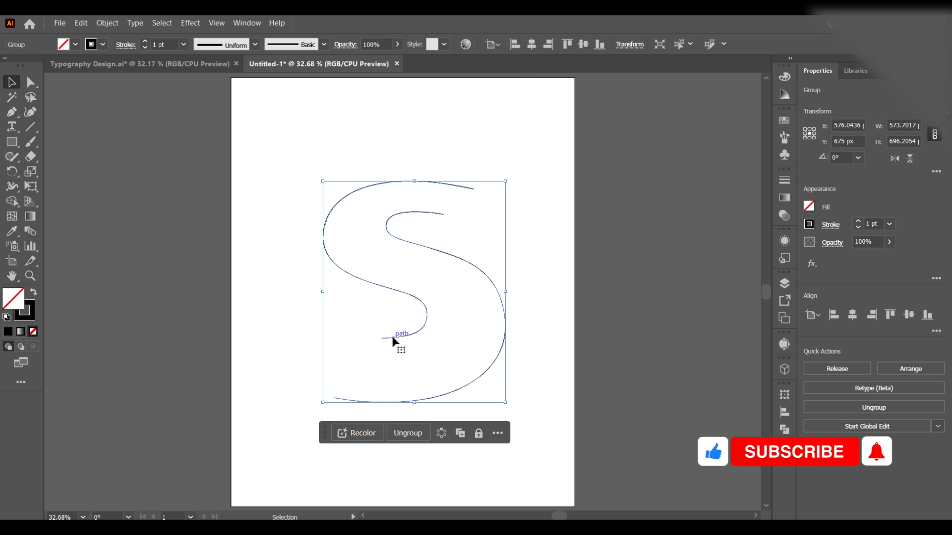
pyautogui.rightClick(393, 339)
pyautogui.click(427, 208)
pyautogui.click(465, 218)
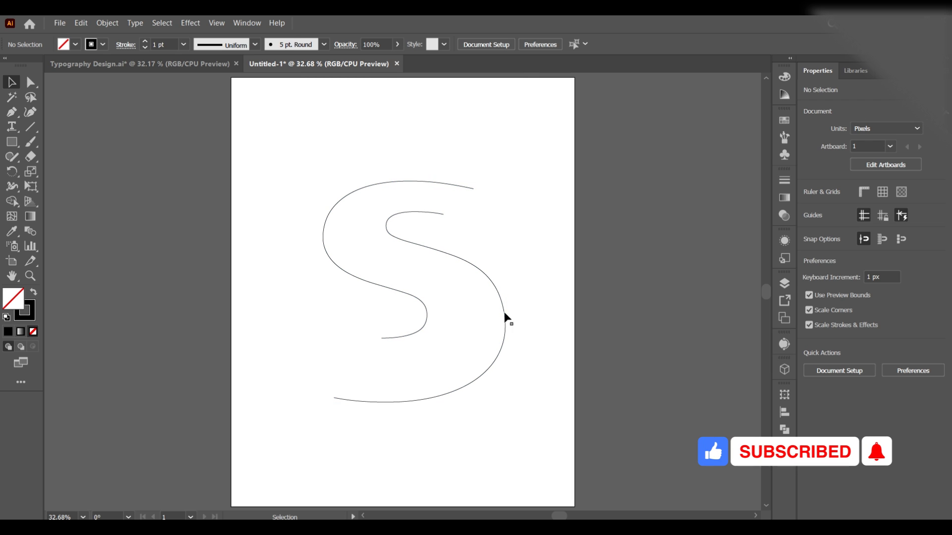
# Release the compound path of the S so that its two curves are separate paths
pyautogui.click(426, 316)
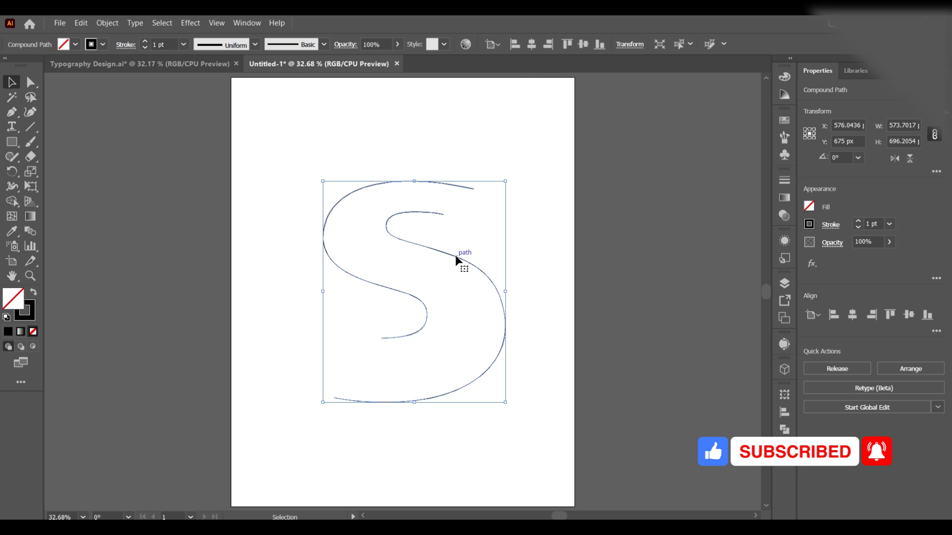
pyautogui.click(628, 304)
pyautogui.click(431, 250)
pyautogui.rightClick(430, 248)
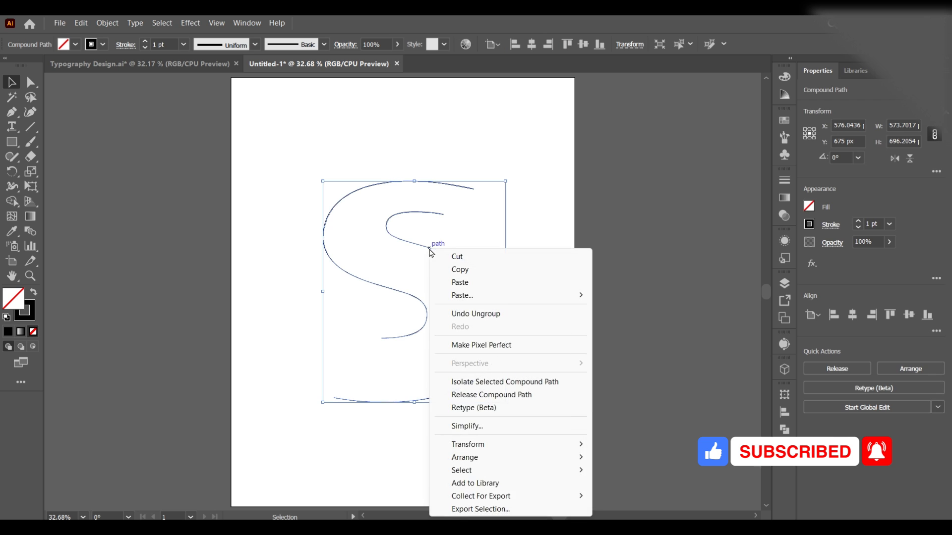
pyautogui.click(462, 394)
pyautogui.click(446, 341)
pyautogui.click(419, 330)
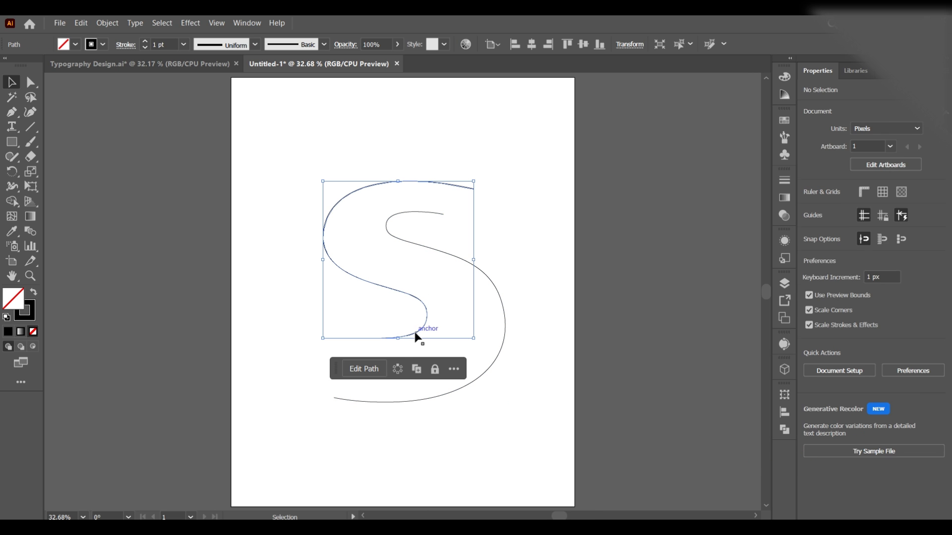
pyautogui.click(505, 322)
pyautogui.click(550, 310)
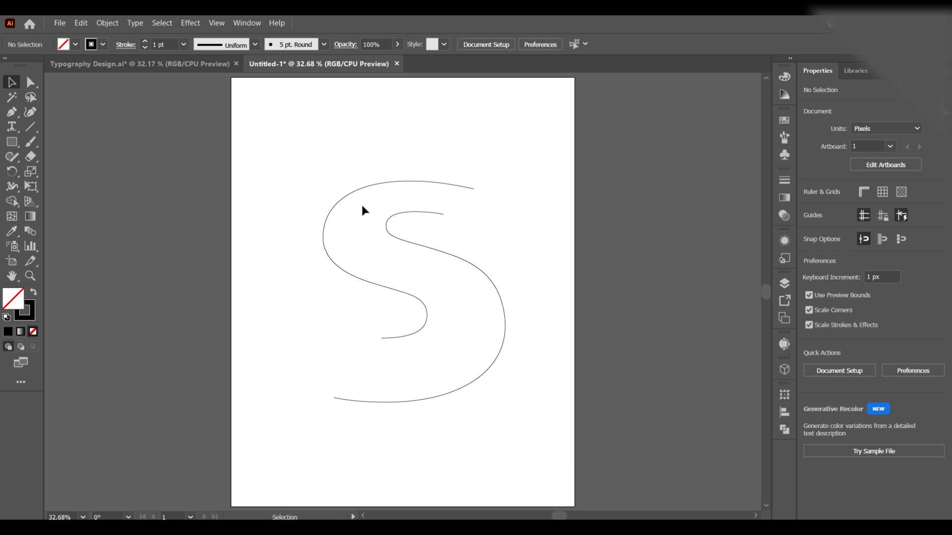
# Add the path text "HITCH GRAPHICS CREATICE DESIGN" along the S's left curve, starting near its lower end
pyautogui.moveTo(12, 127); pyautogui.dragTo(61, 200)
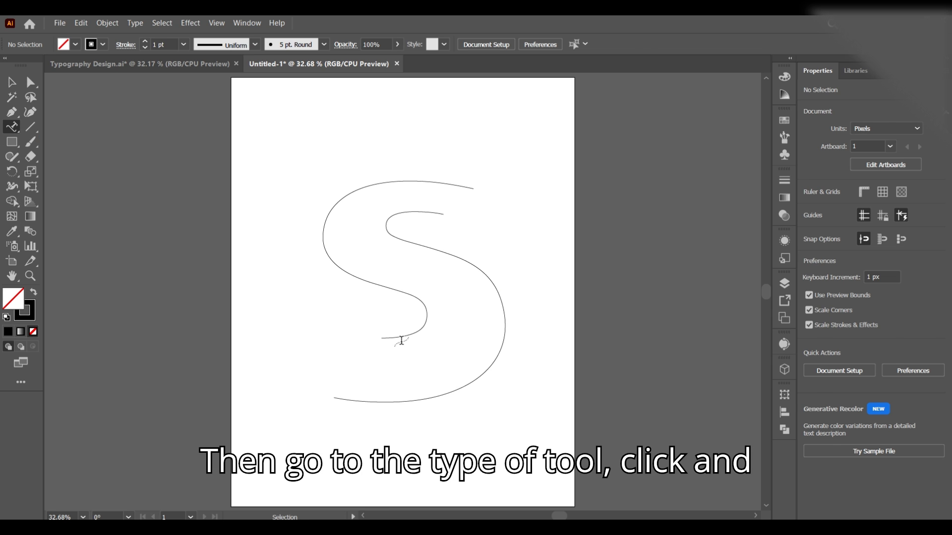
pyautogui.click(392, 337)
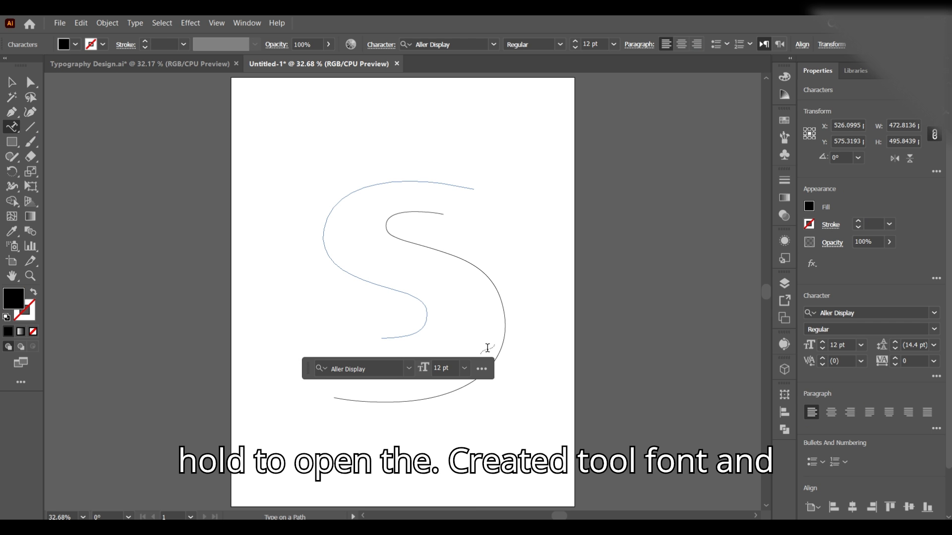
pyautogui.write('HEY')
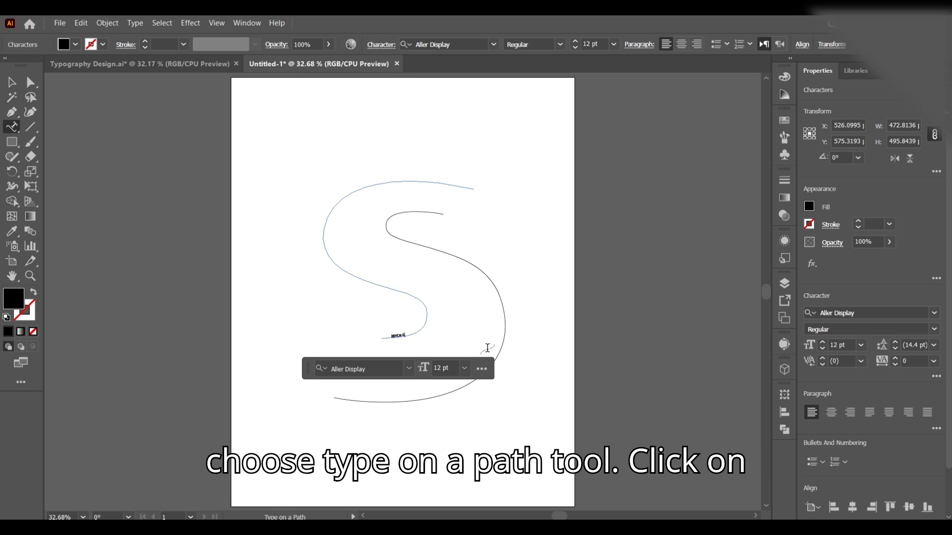
pyautogui.write('S')
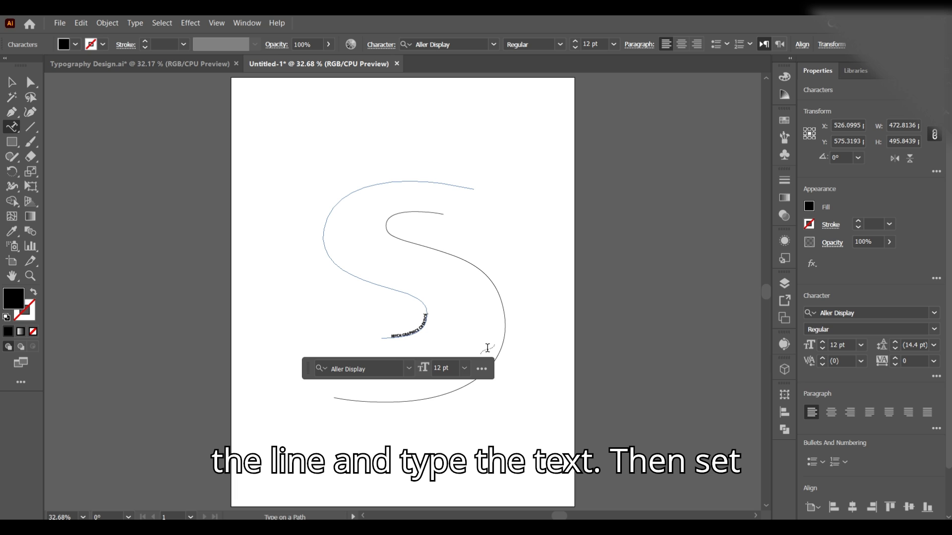
pyautogui.write(' CREATICE DESIGN')
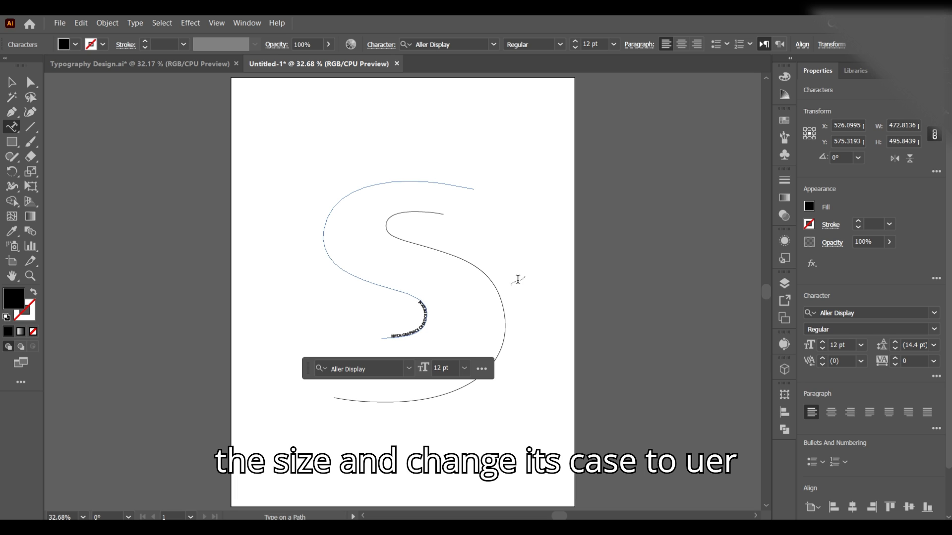
pyautogui.click(12, 83)
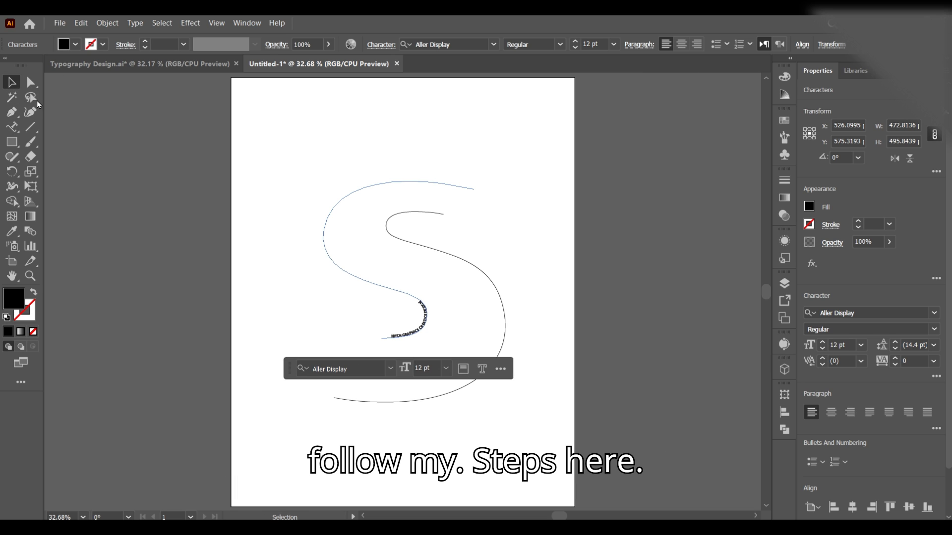
# Enlarge the left curve's text to 69 pt, keeping it at its original place
pyautogui.click(424, 336)
pyautogui.click(575, 41)
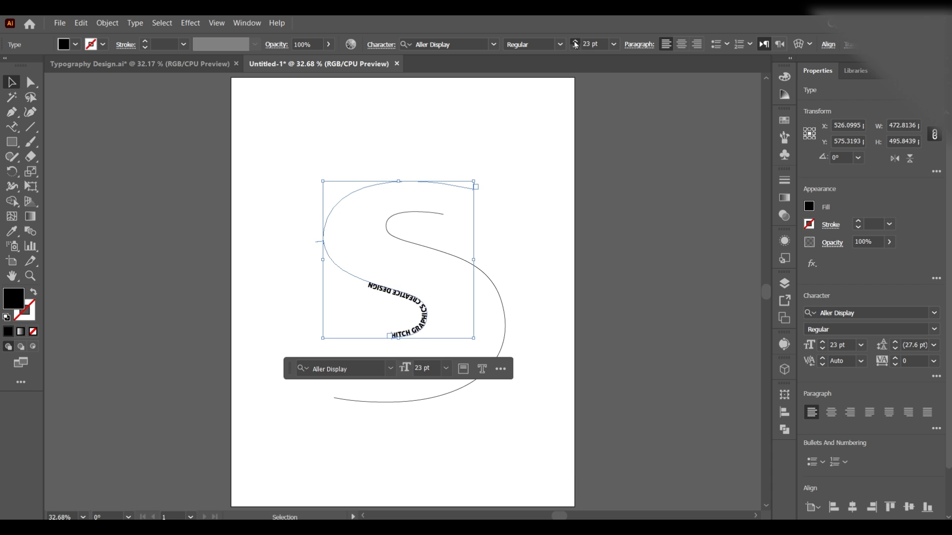
pyautogui.click(576, 44)
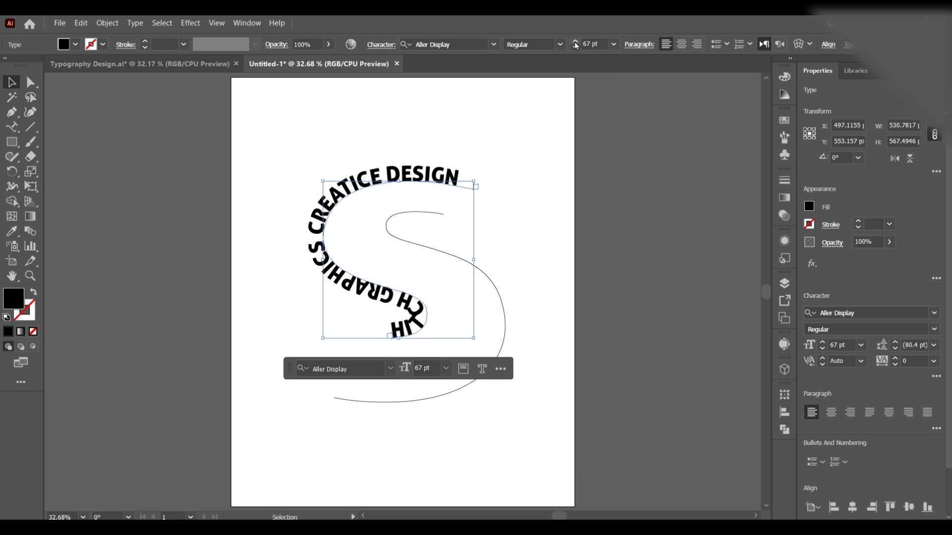
pyautogui.click(576, 44)
pyautogui.click(576, 44)
pyautogui.click(576, 48)
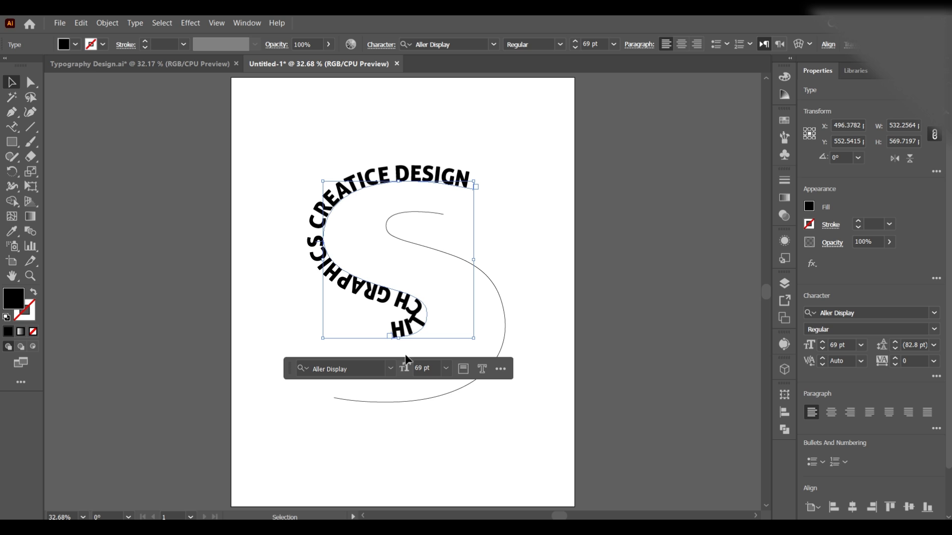
pyautogui.moveTo(391, 337); pyautogui.dragTo(449, 485)
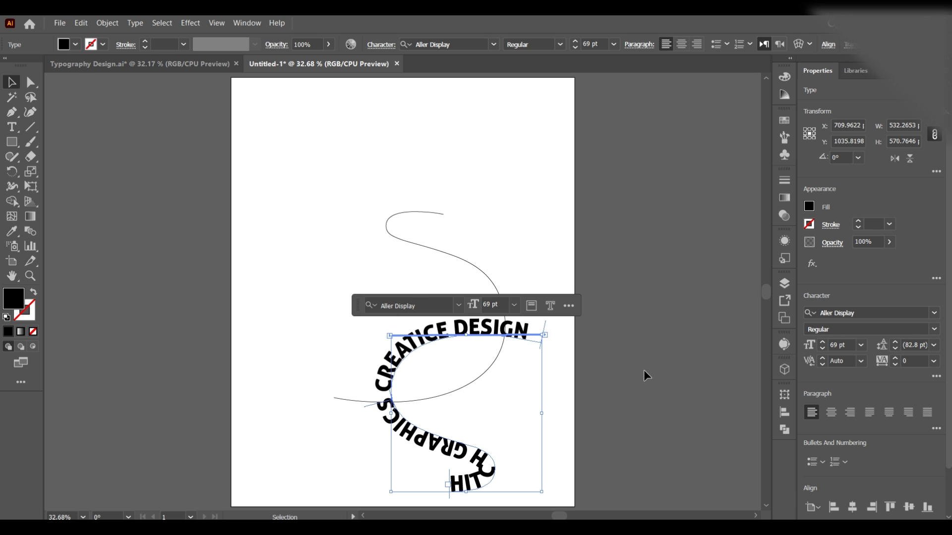
pyautogui.hotkey('ctrl', 'z')
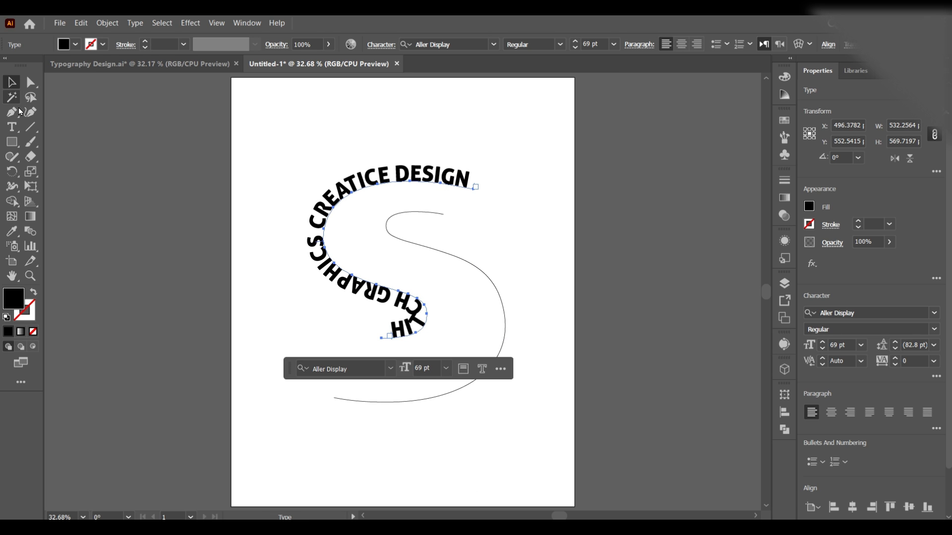
# Add the path text "HITCH GRAPHICS CREATIVEDESIGN" along the S's right curve and slide its start to the curve's upper end
pyautogui.click(11, 127)
pyautogui.click(69, 201)
pyautogui.click(499, 347)
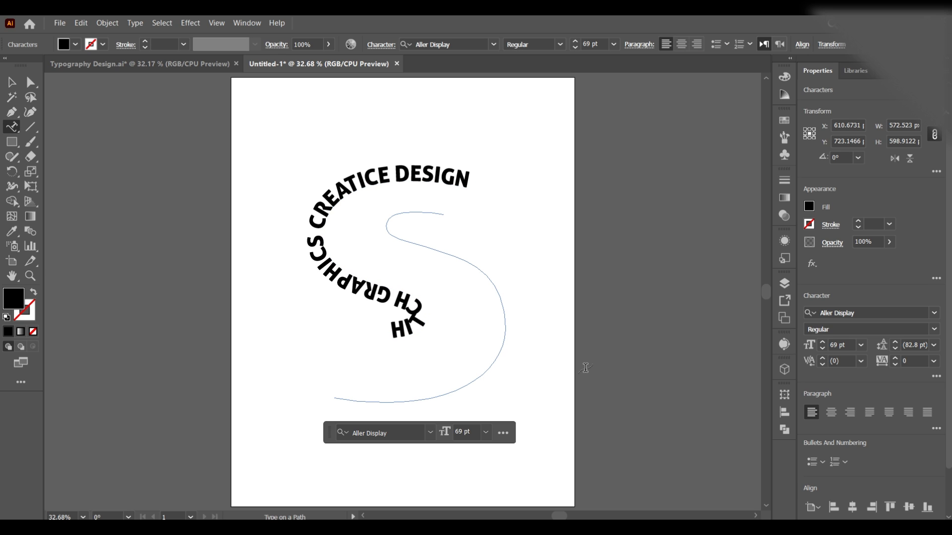
pyautogui.write('HITCHG')
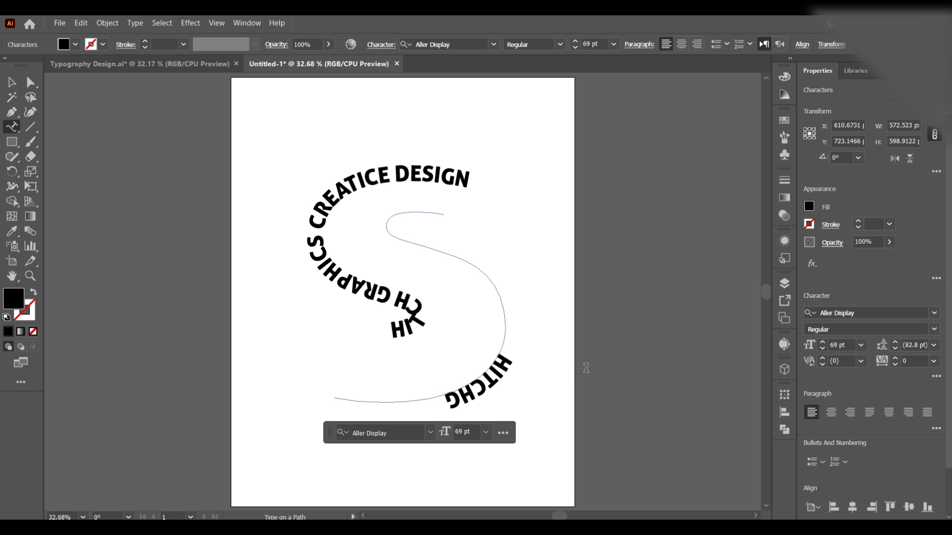
pyautogui.press('BackSpace')
pyautogui.write('GRAPH')
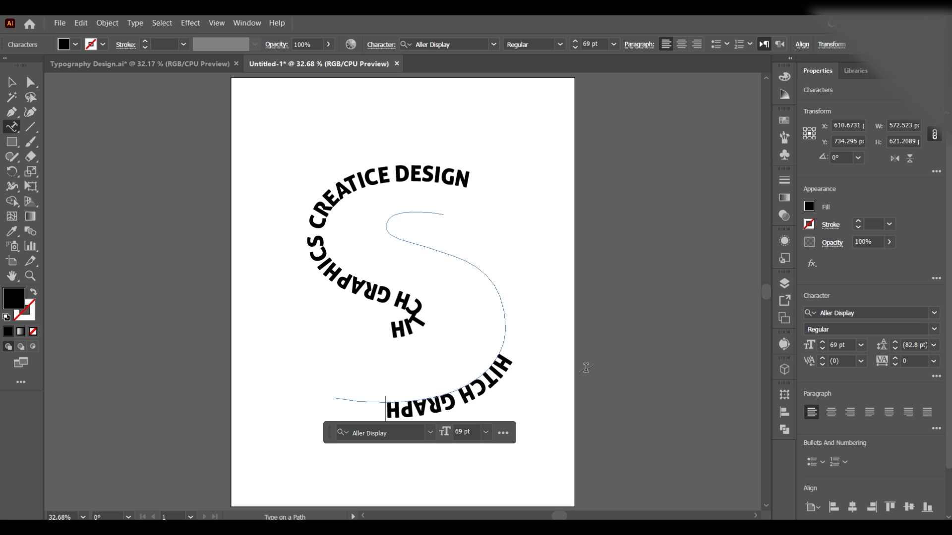
pyautogui.write('ICS')
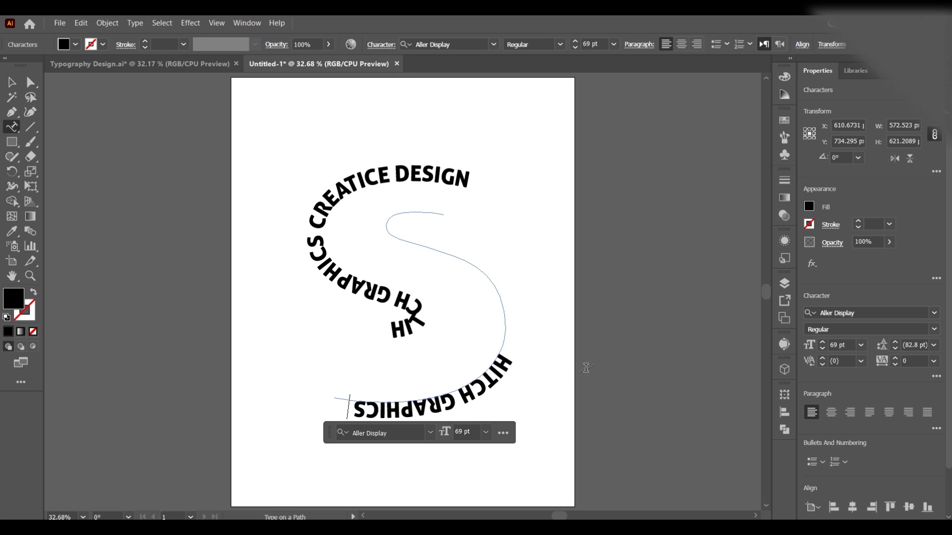
pyautogui.write(' C')
pyautogui.press('Escape')
pyautogui.moveTo(506, 353); pyautogui.dragTo(445, 224)
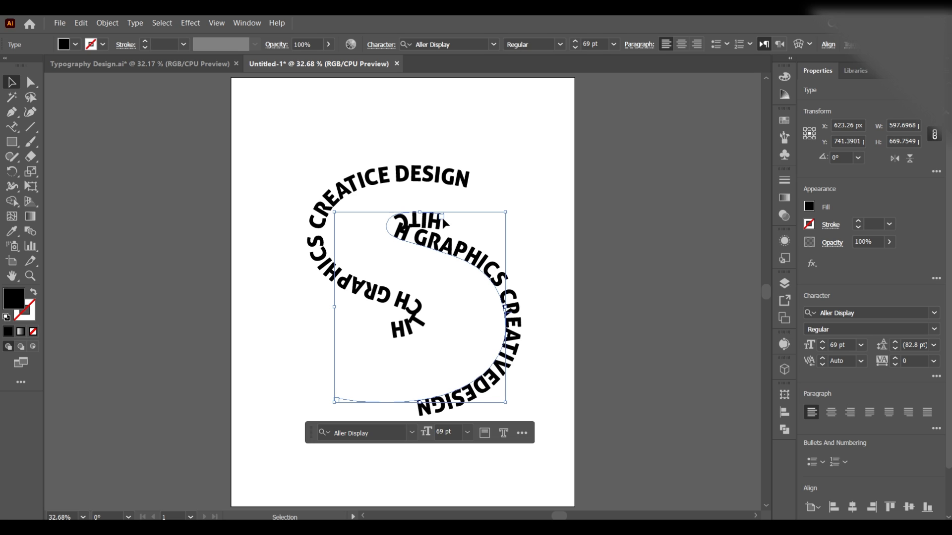
# Set the left curve's text to the Nagasaki font at 126 pt and slide it slightly towards the path's lower end
pyautogui.click(452, 186)
pyautogui.click(494, 46)
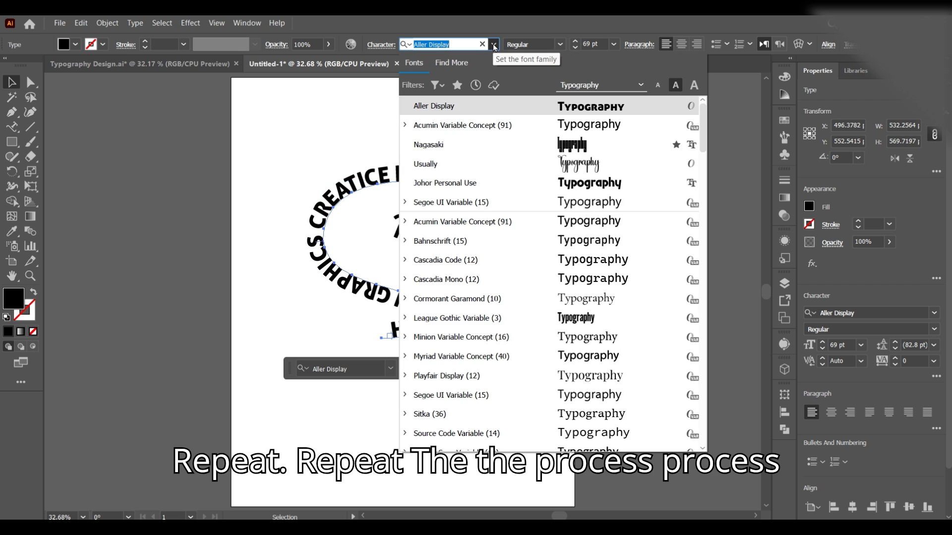
pyautogui.click(436, 140)
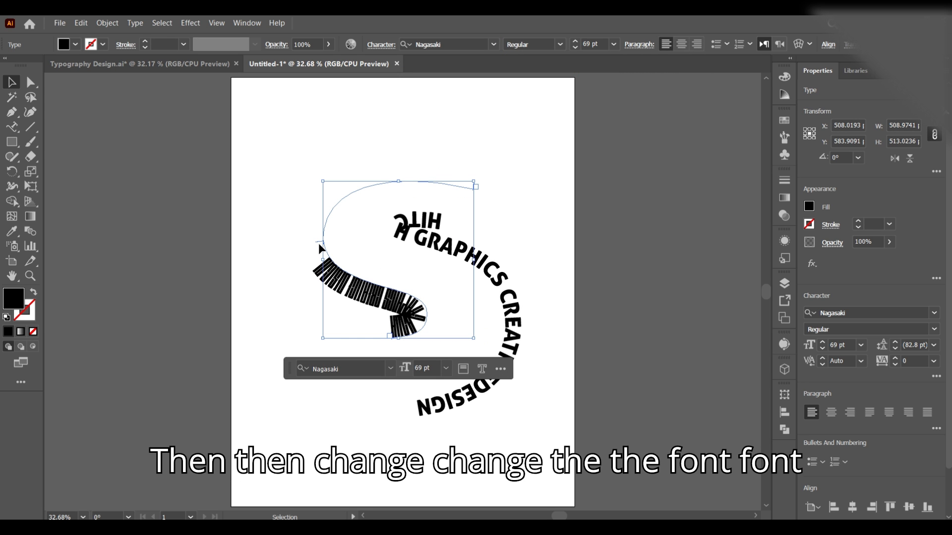
pyautogui.moveTo(319, 241); pyautogui.dragTo(320, 246)
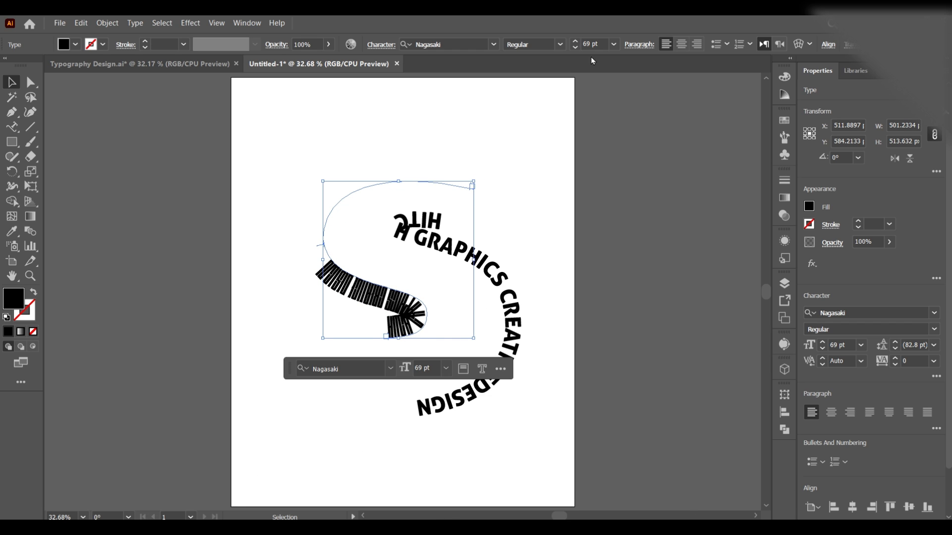
pyautogui.moveTo(575, 45); pyautogui.dragTo(577, 44)
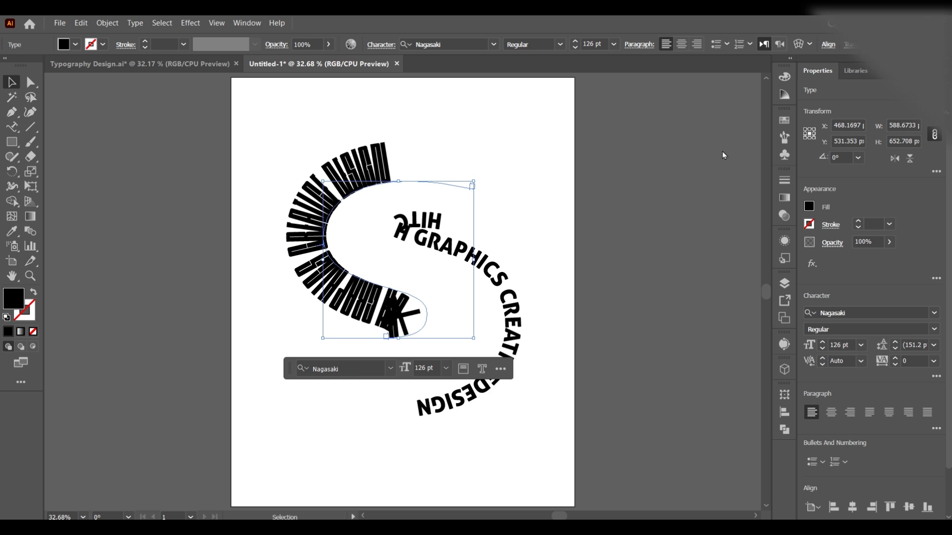
# Set the left curve text's horizontal scale to 120% and its tracking to 21
pyautogui.click(938, 377)
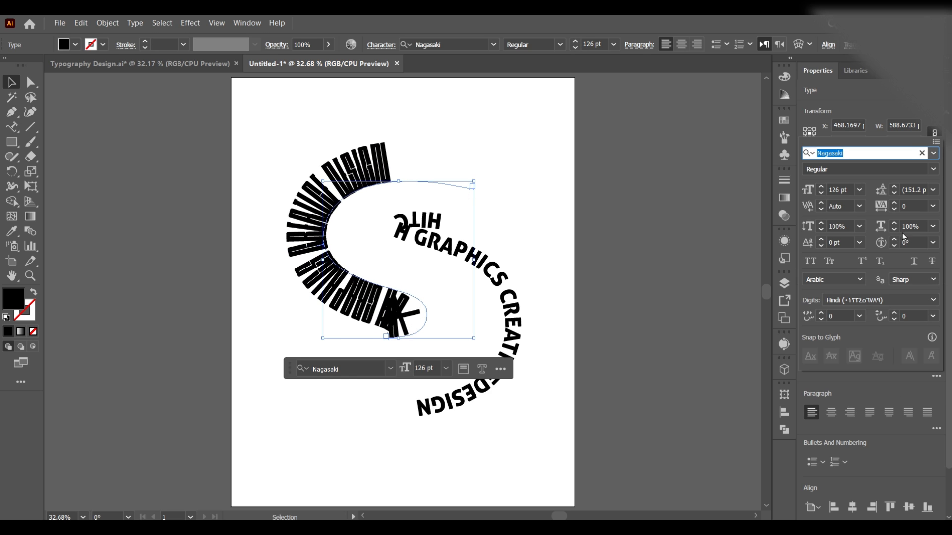
pyautogui.moveTo(896, 225); pyautogui.dragTo(904, 235)
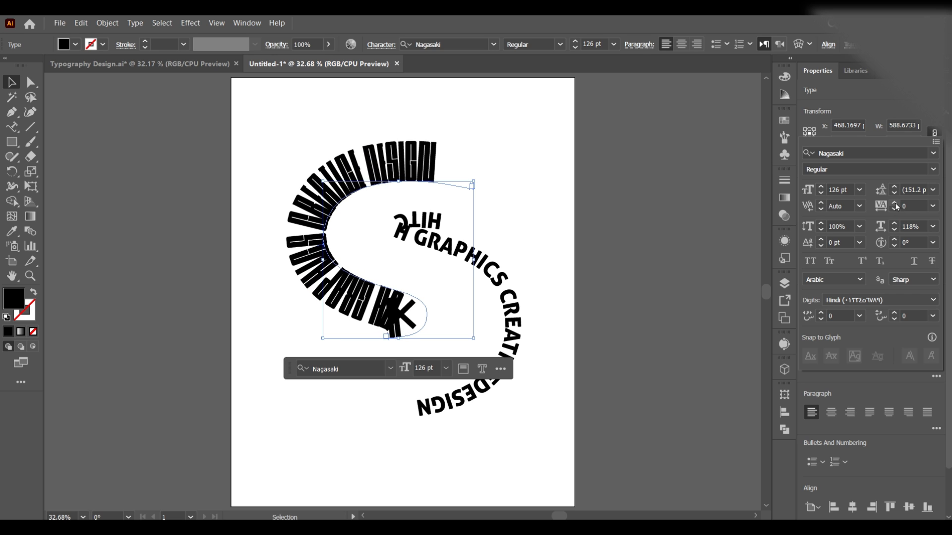
pyautogui.click(895, 224)
pyautogui.click(895, 224)
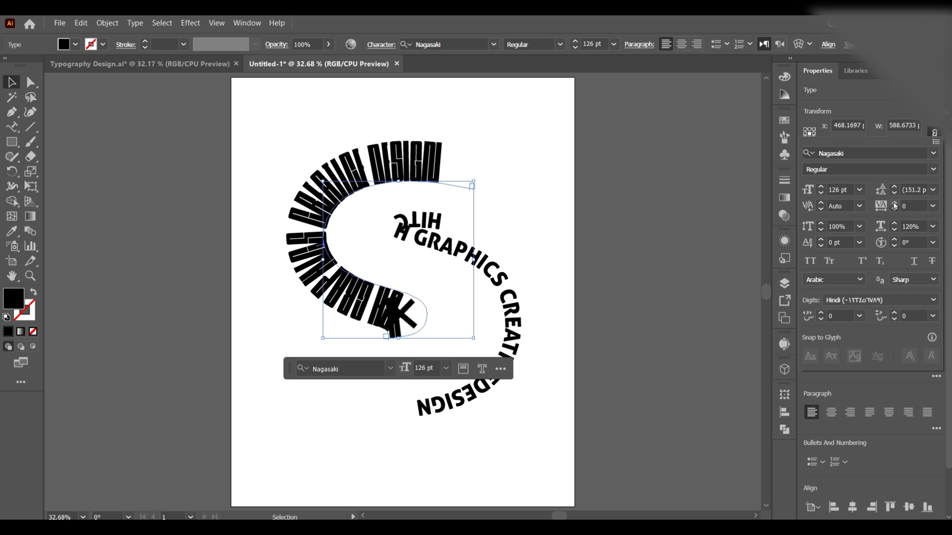
pyautogui.moveTo(896, 205); pyautogui.dragTo(897, 208)
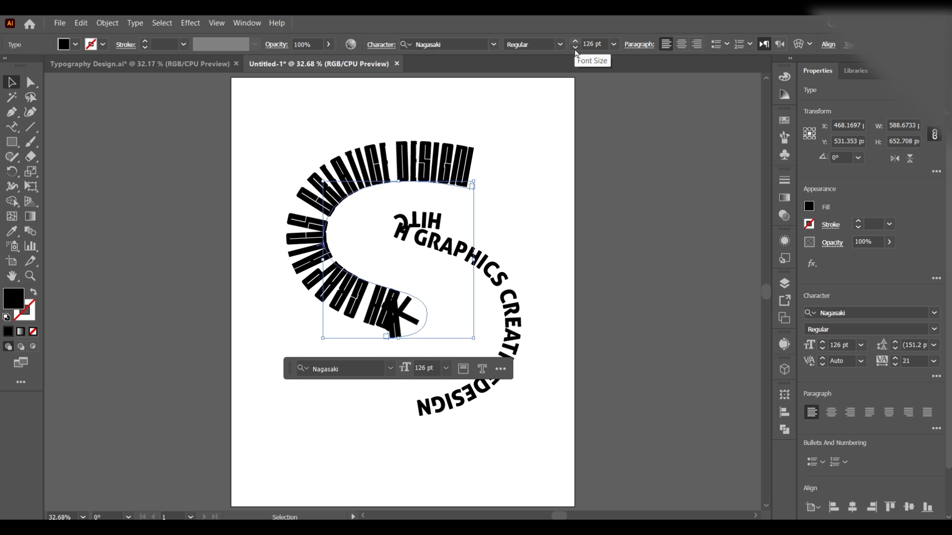
# Set the left curve's text to 107 pt with tracking 66 and slide its start to the path's lower end
pyautogui.moveTo(577, 48); pyautogui.dragTo(577, 46)
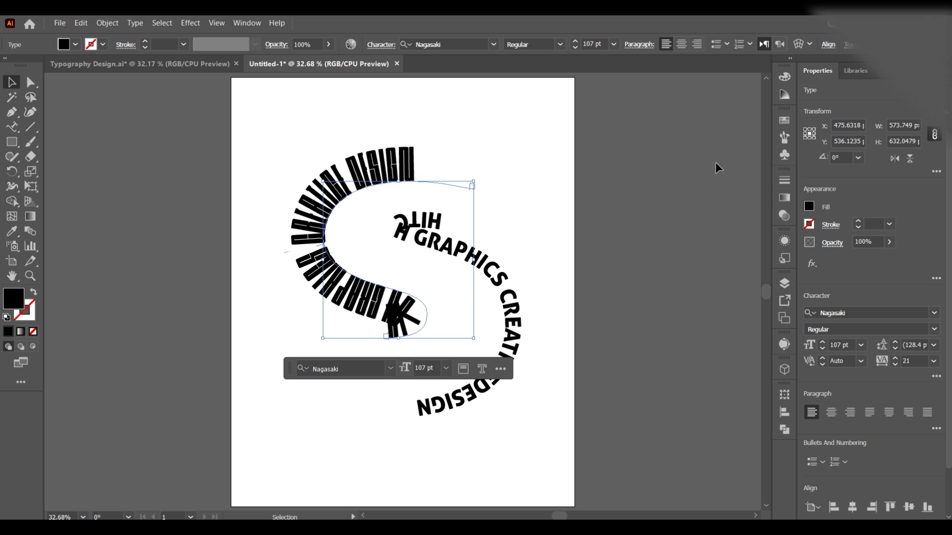
pyautogui.moveTo(897, 359); pyautogui.dragTo(896, 371)
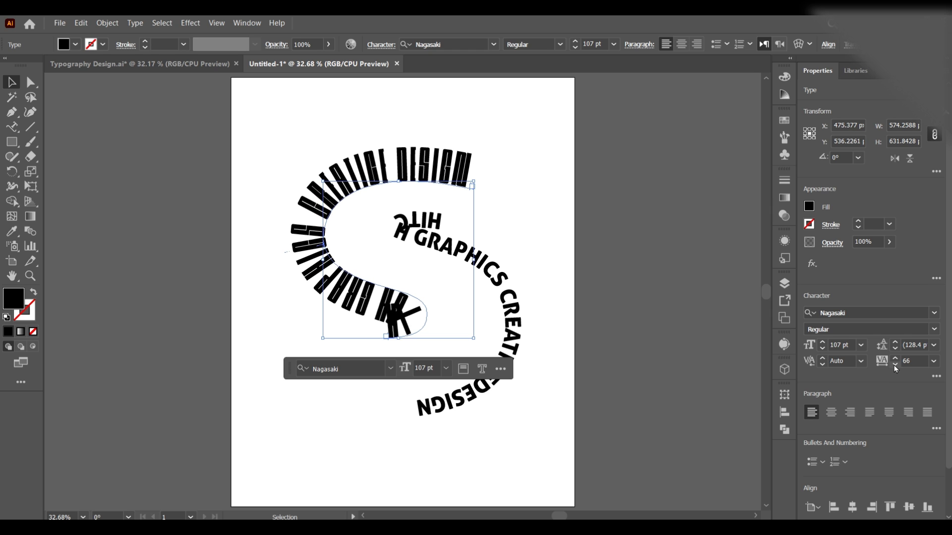
pyautogui.moveTo(379, 338); pyautogui.dragTo(386, 357)
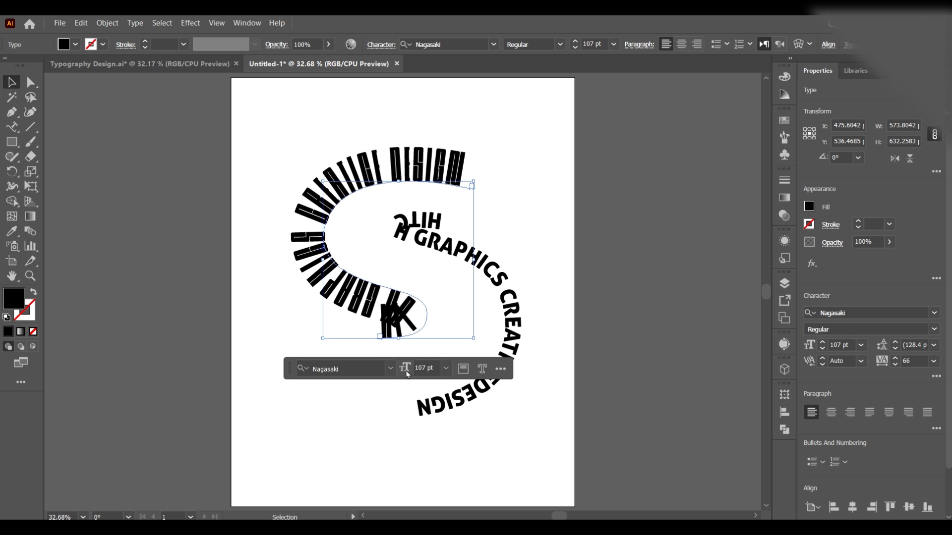
# Reset the left curve text's tracking to 0 and enlarge it to 136 pt
pyautogui.click(896, 366)
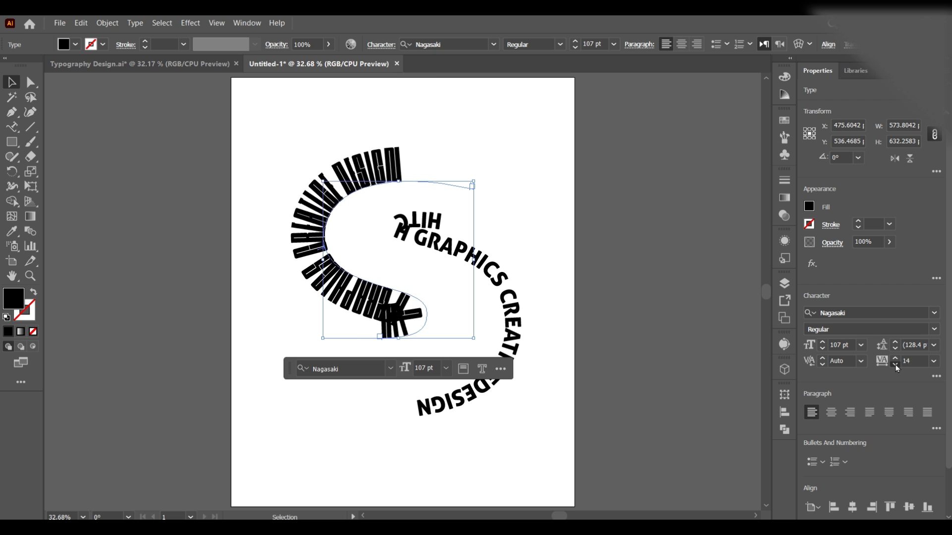
pyautogui.moveTo(896, 365); pyautogui.dragTo(896, 363)
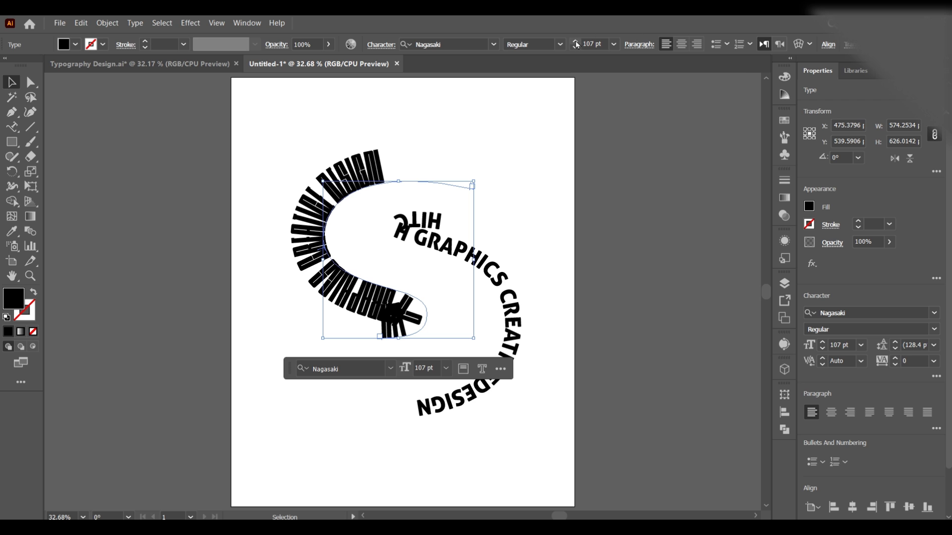
pyautogui.moveTo(576, 44); pyautogui.dragTo(577, 44)
pyautogui.scroll(11, 576, 45)
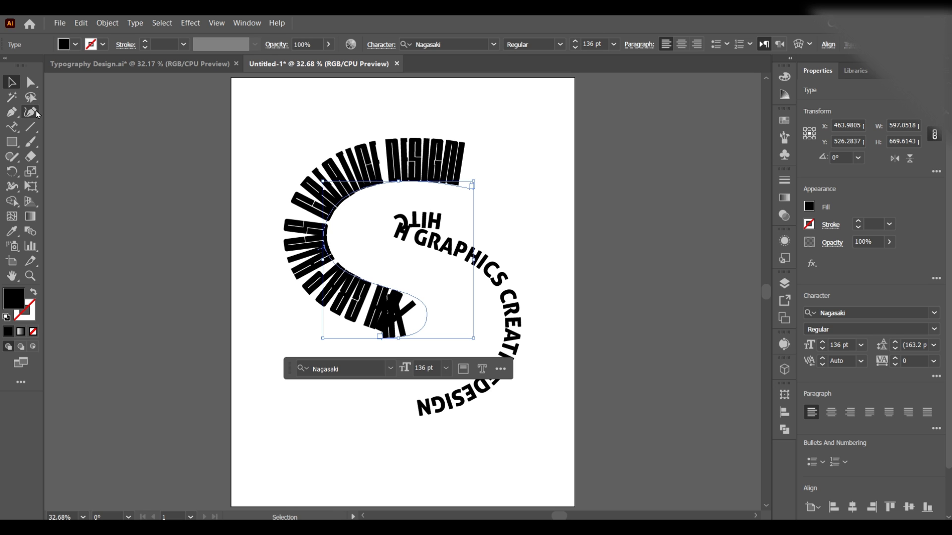
# Change the font of the right curve's text to Nagasaki
pyautogui.click(465, 402)
pyautogui.moveTo(541, 323); pyautogui.dragTo(463, 426)
pyautogui.click(493, 44)
pyautogui.click(563, 105)
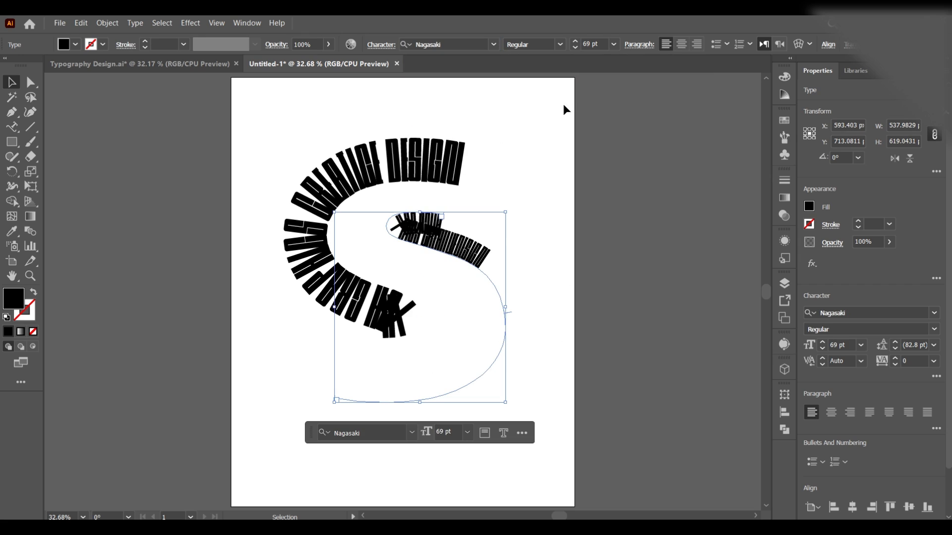
# Enlarge the right curve's text to 123 pt and set its tracking to 71
pyautogui.click(576, 42)
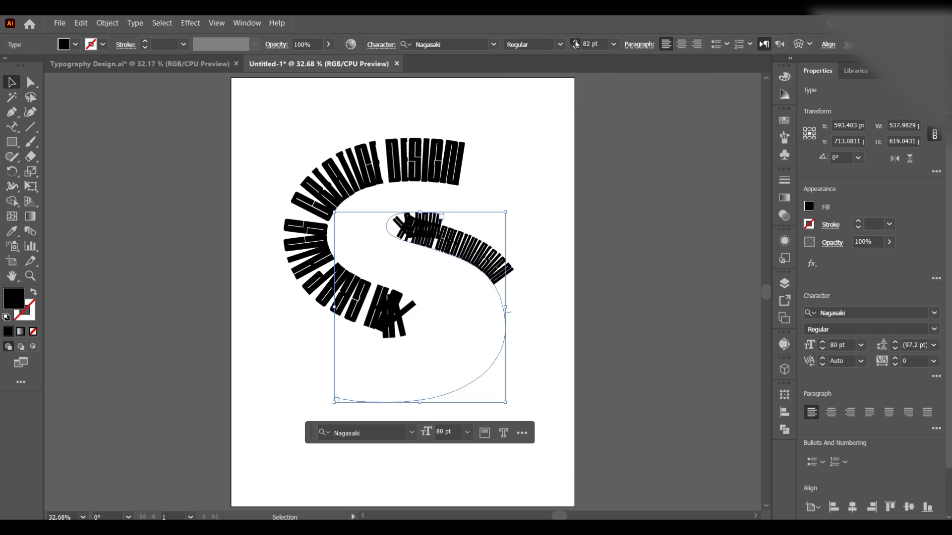
pyautogui.click(576, 43)
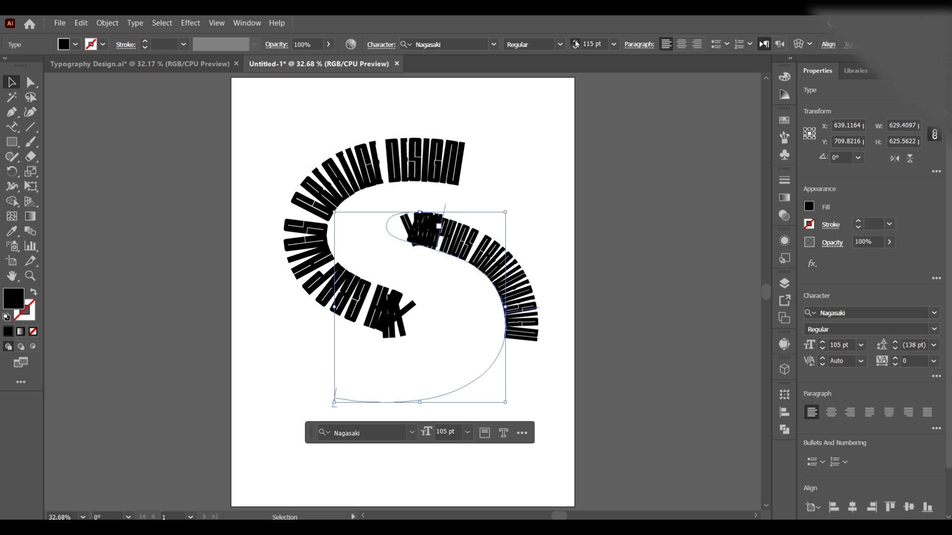
pyautogui.click(897, 358)
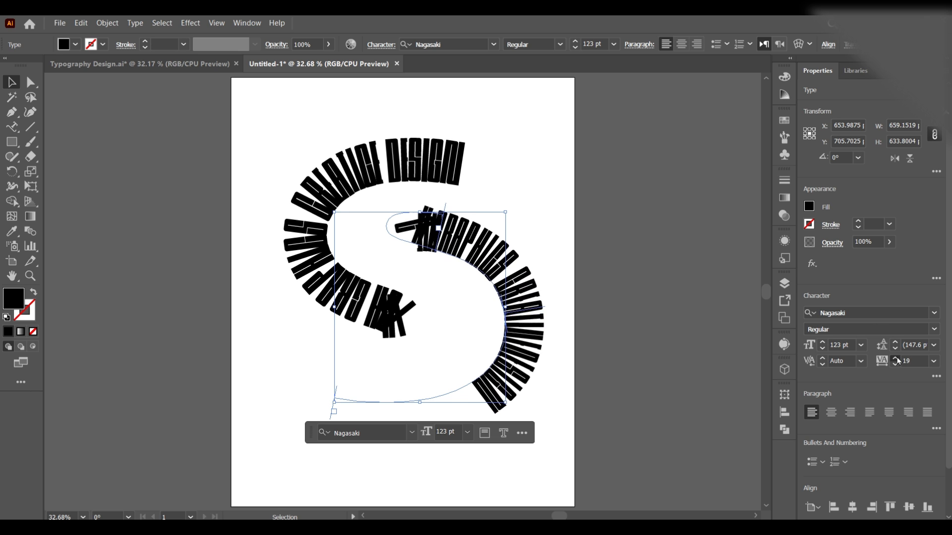
pyautogui.click(897, 359)
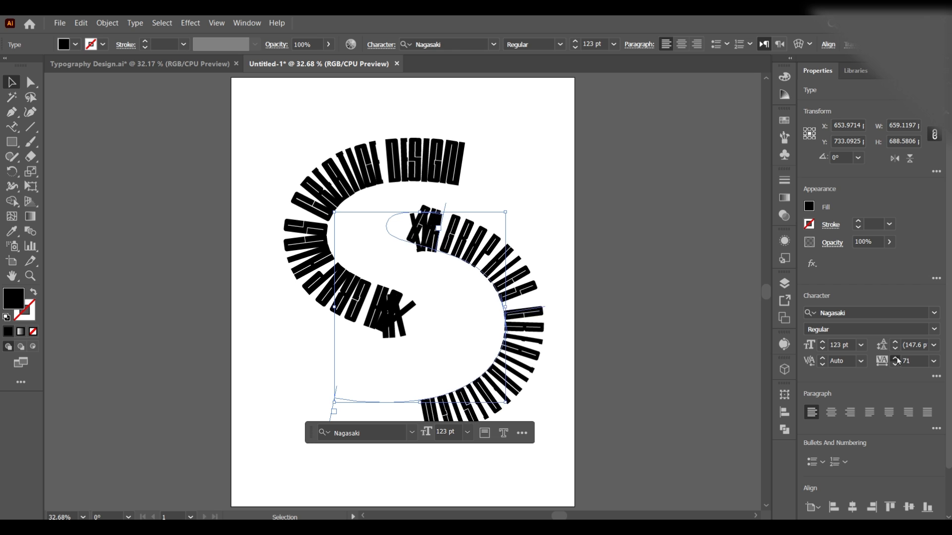
# Set the right curve's text tracking to 112 and enlarge the text to 133 pt
pyautogui.click(897, 359)
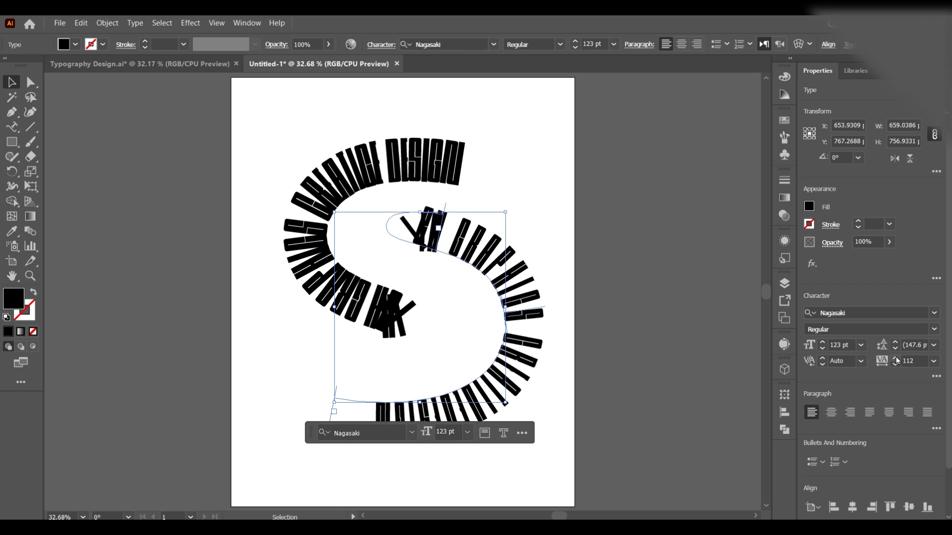
pyautogui.click(575, 43)
pyautogui.click(575, 43)
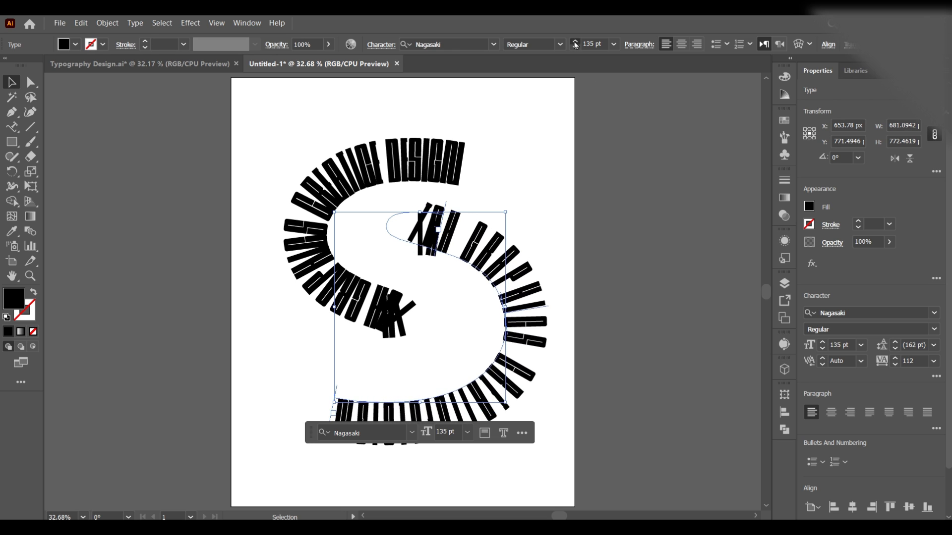
pyautogui.click(575, 42)
pyautogui.click(575, 48)
pyautogui.click(575, 48)
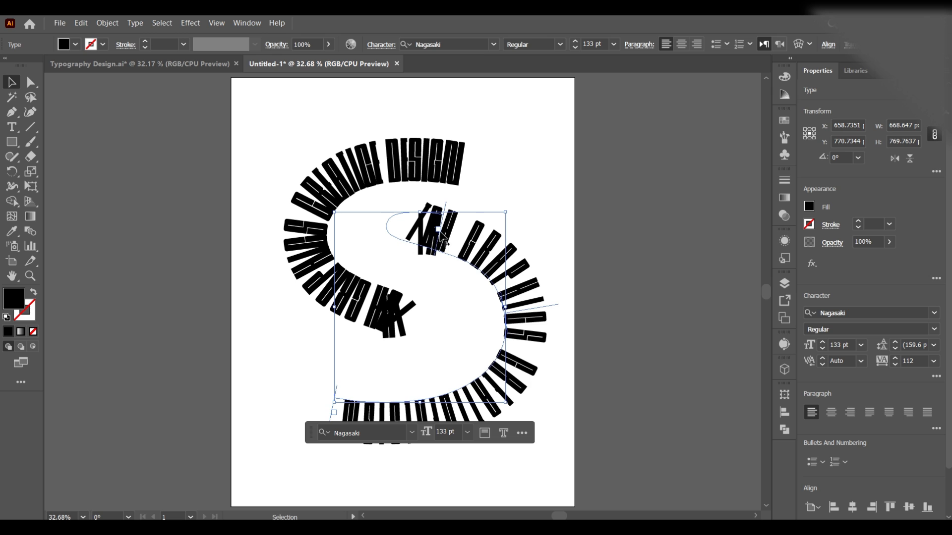
# Slide the start of the right curve's text further along the path's upper hook and reduce the text to 124 pt
pyautogui.moveTo(444, 238); pyautogui.dragTo(387, 226)
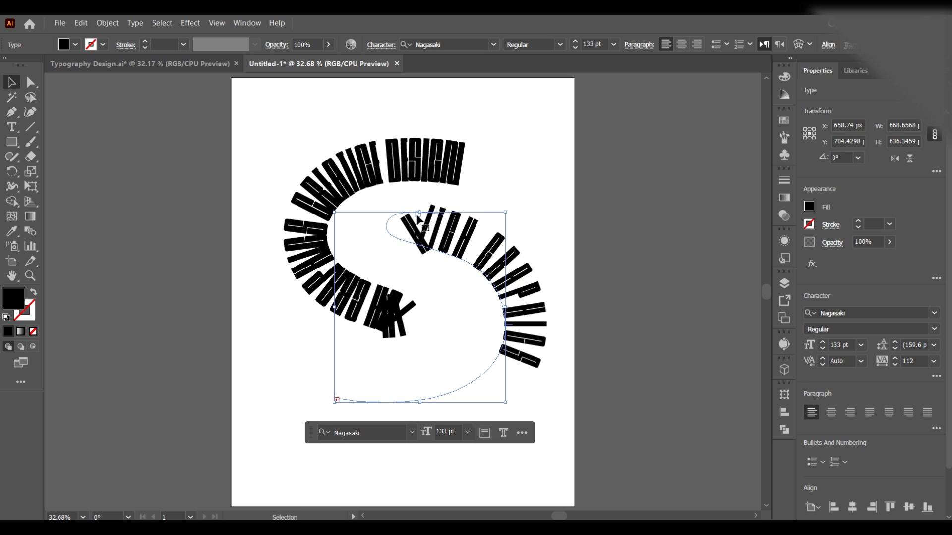
pyautogui.press('t')
pyautogui.press('v')
pyautogui.press('t')
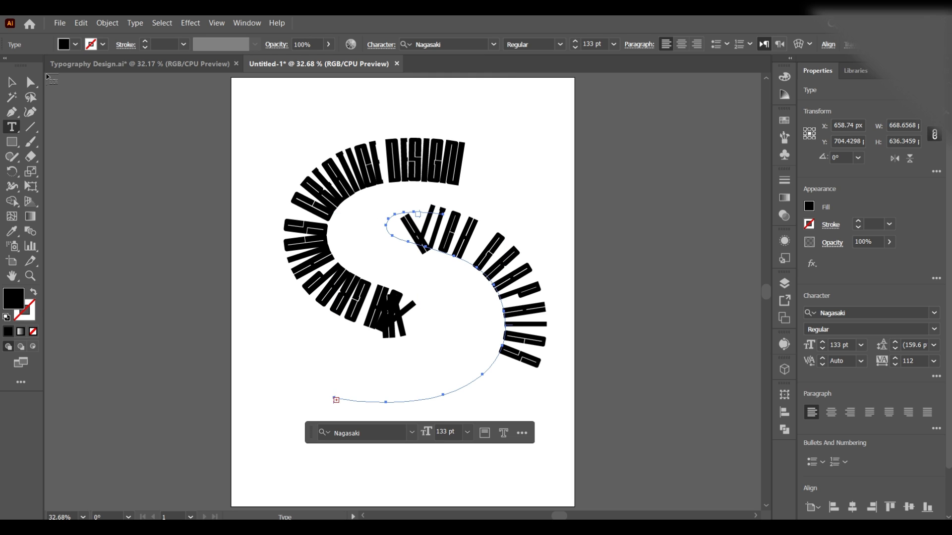
pyautogui.press('v')
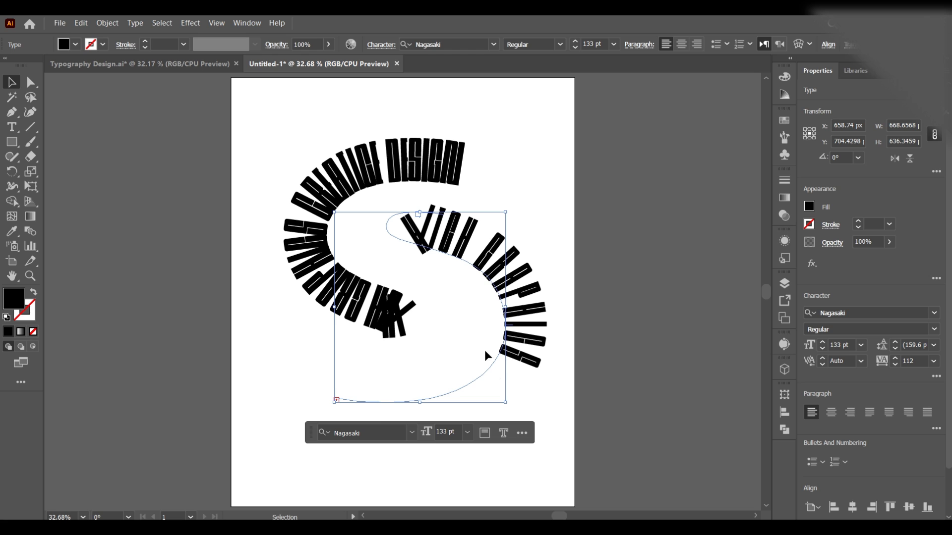
pyautogui.click(325, 400)
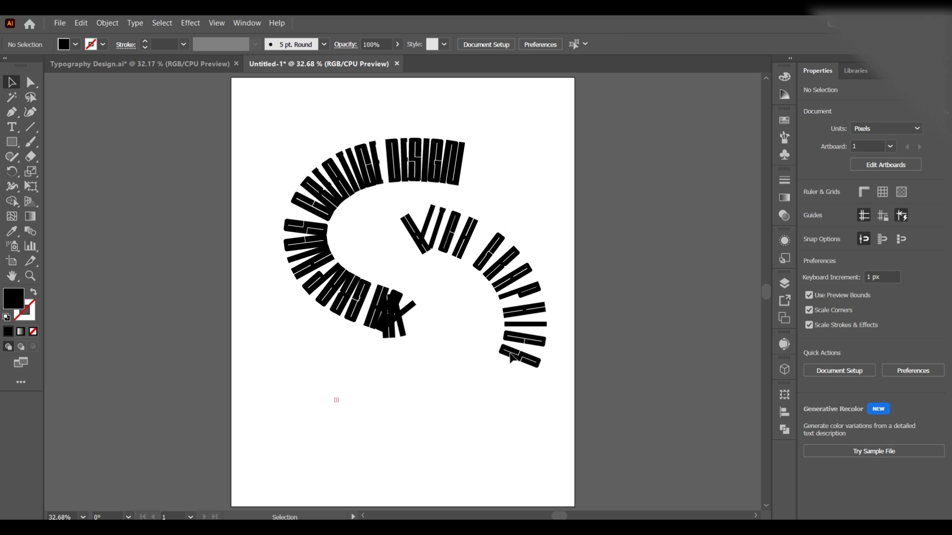
pyautogui.moveTo(559, 244); pyautogui.dragTo(442, 449)
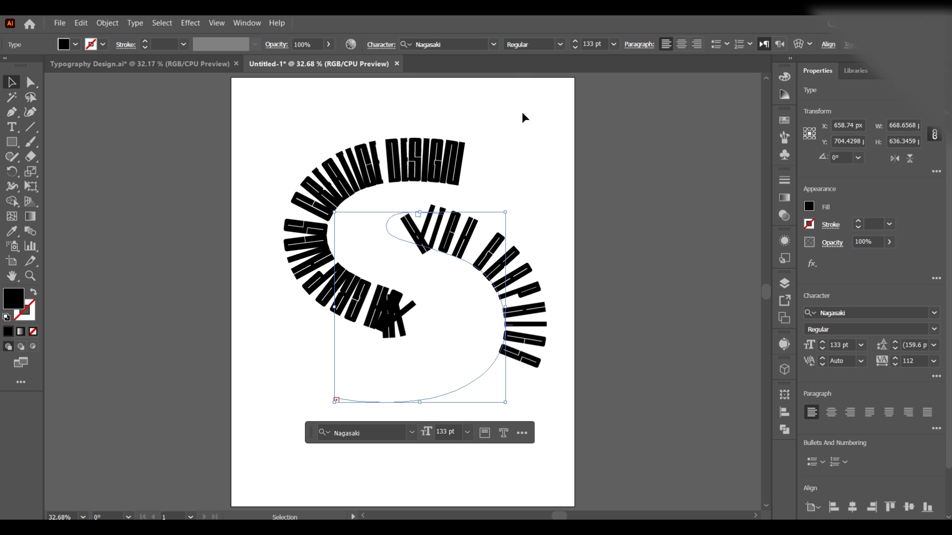
pyautogui.click(574, 49)
pyautogui.scroll(2, 574, 44)
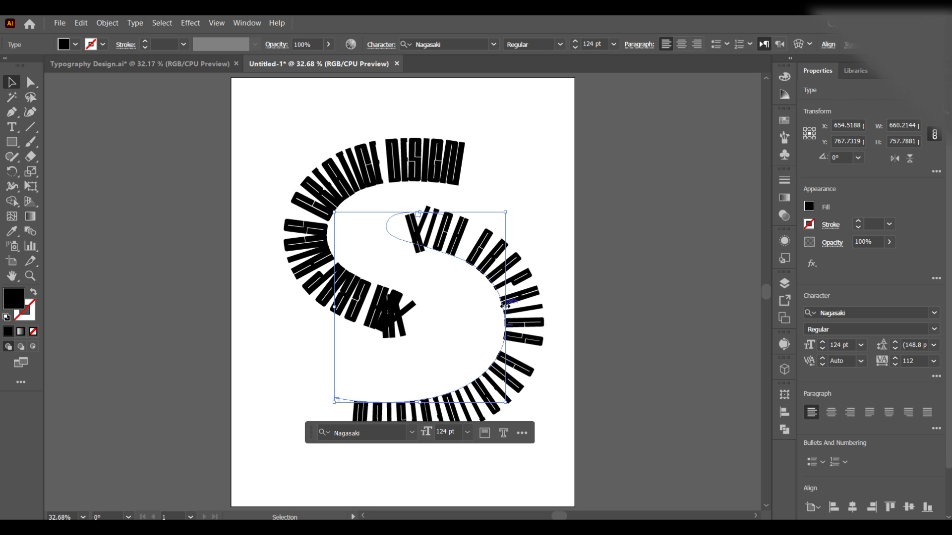
# Apply the Skew type-on-a-path effect to both curved texts
pyautogui.hotkey('ctrl', 'a')
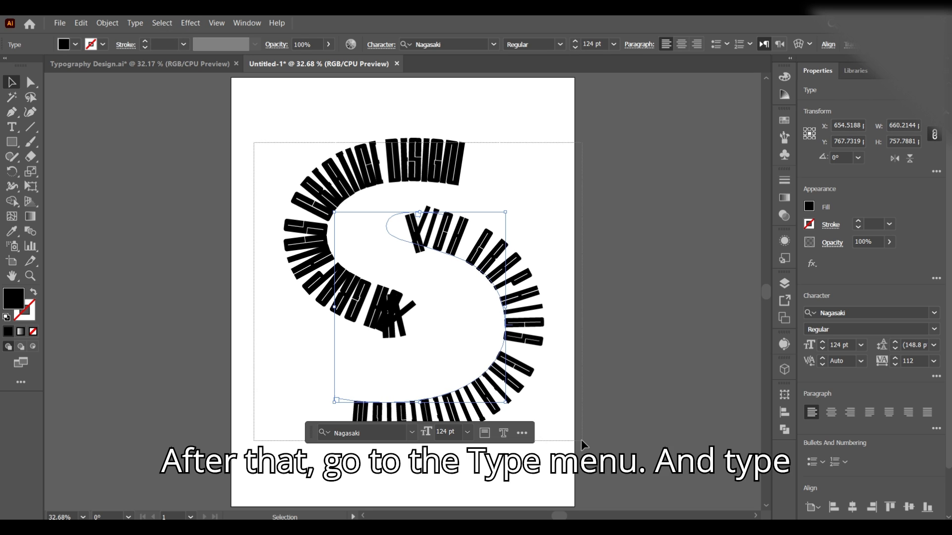
pyautogui.click(144, 24)
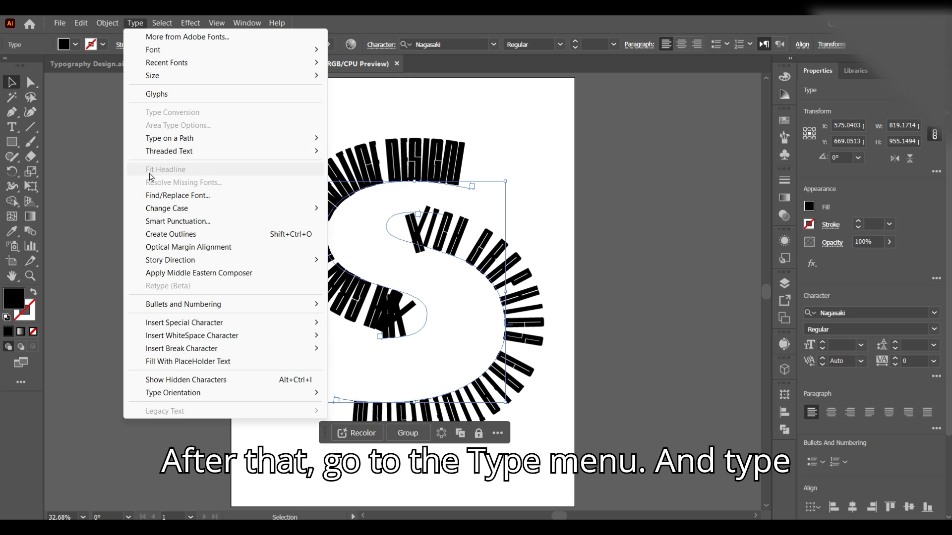
pyautogui.moveTo(178, 140)
pyautogui.click(347, 151)
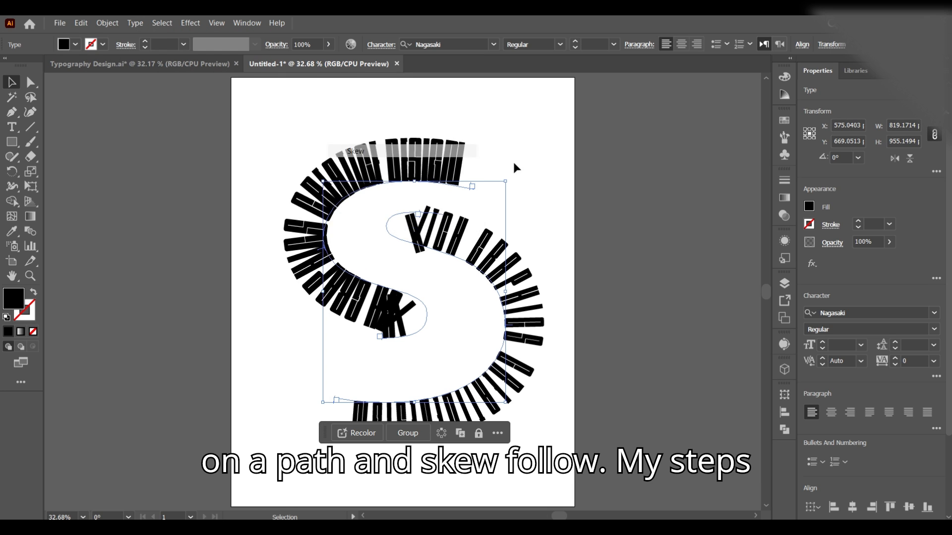
pyautogui.click(606, 314)
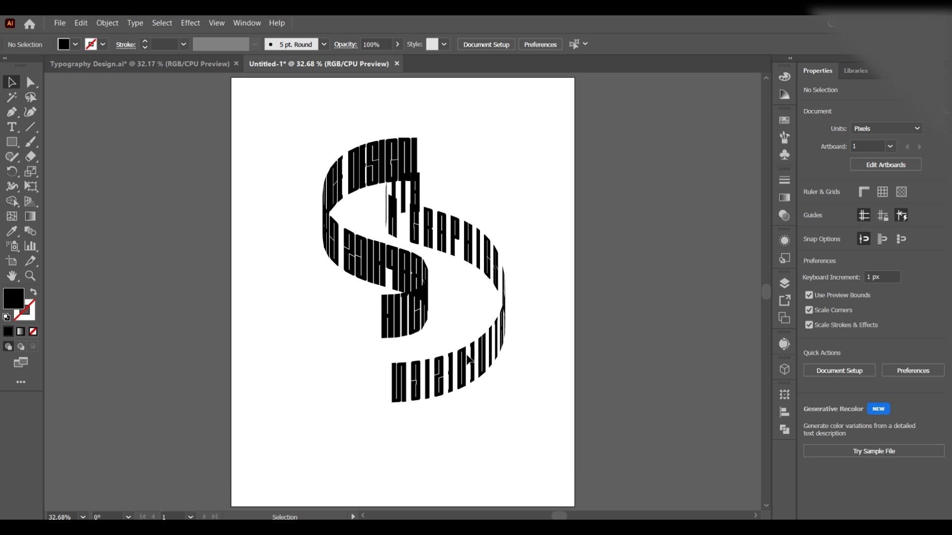
# Flip the right curve's text on its path in Type on a Path Options, keeping the Skew effect and previewing the change
pyautogui.click(466, 387)
pyautogui.click(136, 23)
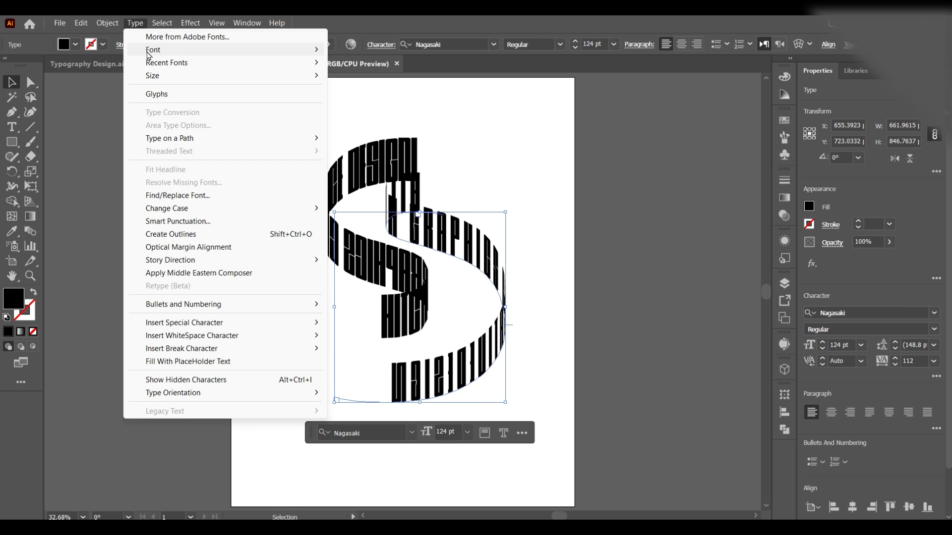
pyautogui.moveTo(210, 141)
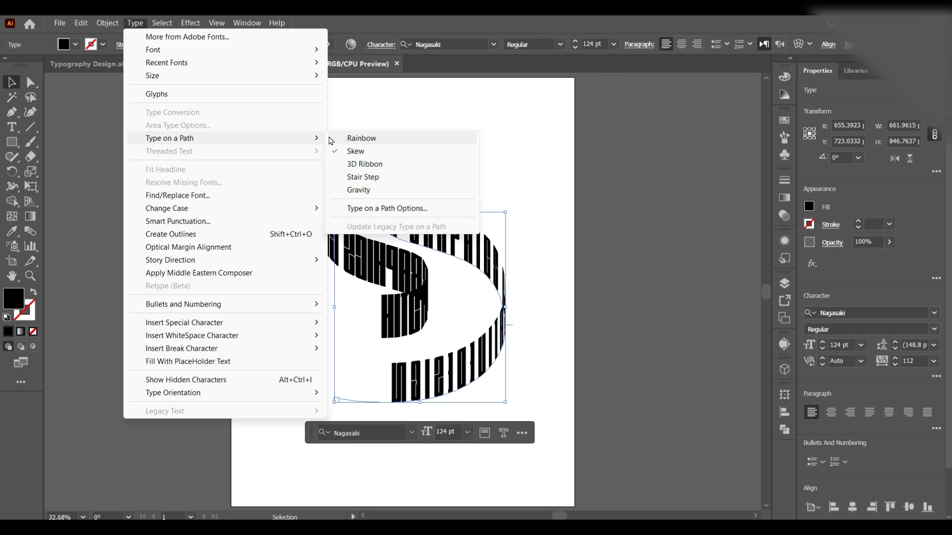
pyautogui.click(367, 205)
pyautogui.click(684, 179)
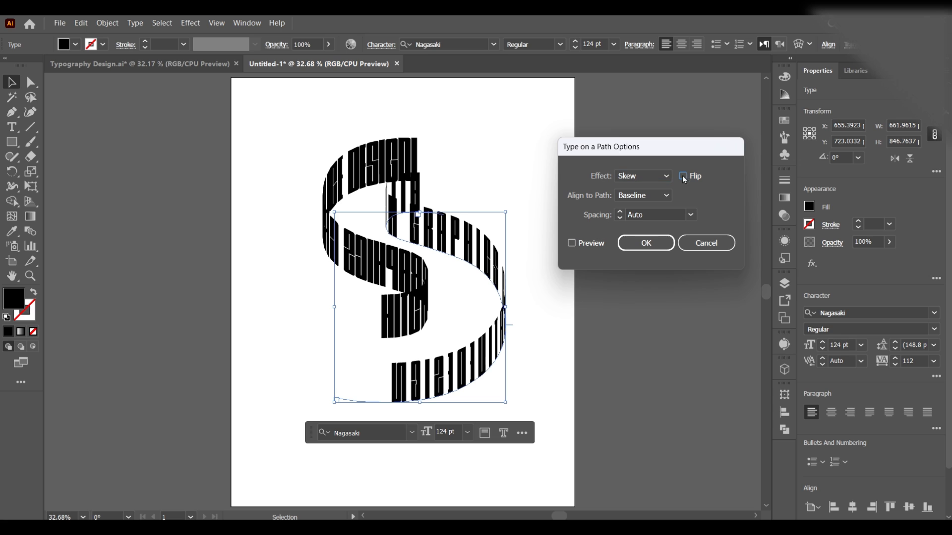
pyautogui.click(572, 244)
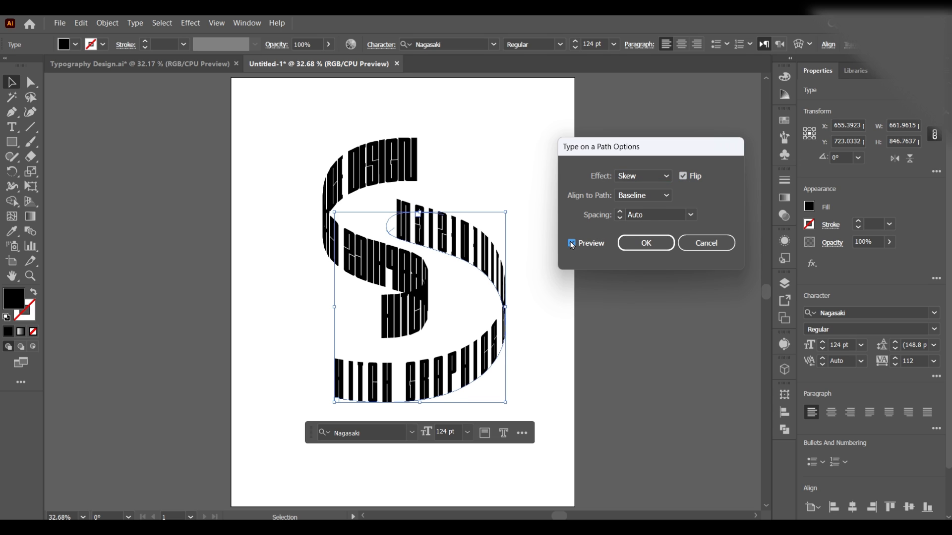
pyautogui.click(647, 244)
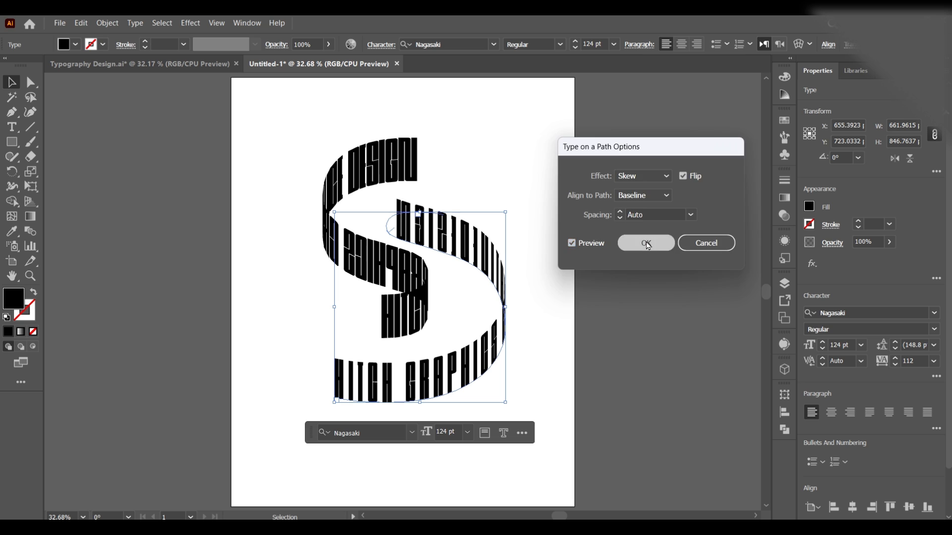
# Enlarge the flipped text on the right curve to 145 pt
pyautogui.click(576, 44)
pyautogui.click(576, 44)
pyautogui.click(576, 44)
pyautogui.click(577, 45)
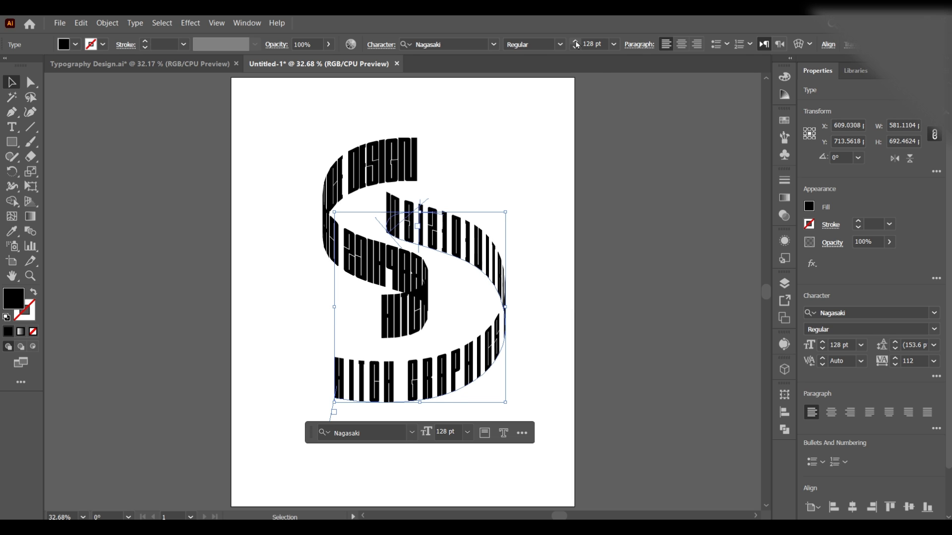
pyautogui.click(576, 44)
pyautogui.click(576, 44)
pyautogui.click(576, 44)
pyautogui.click(576, 44)
pyautogui.click(576, 44)
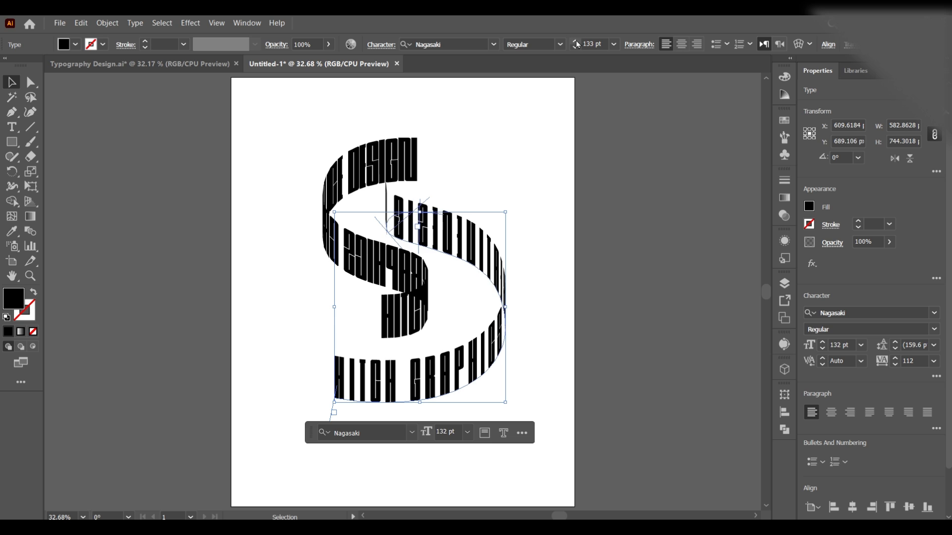
pyautogui.click(576, 44)
pyautogui.click(577, 44)
pyautogui.click(577, 44)
pyautogui.click(576, 44)
pyautogui.click(577, 44)
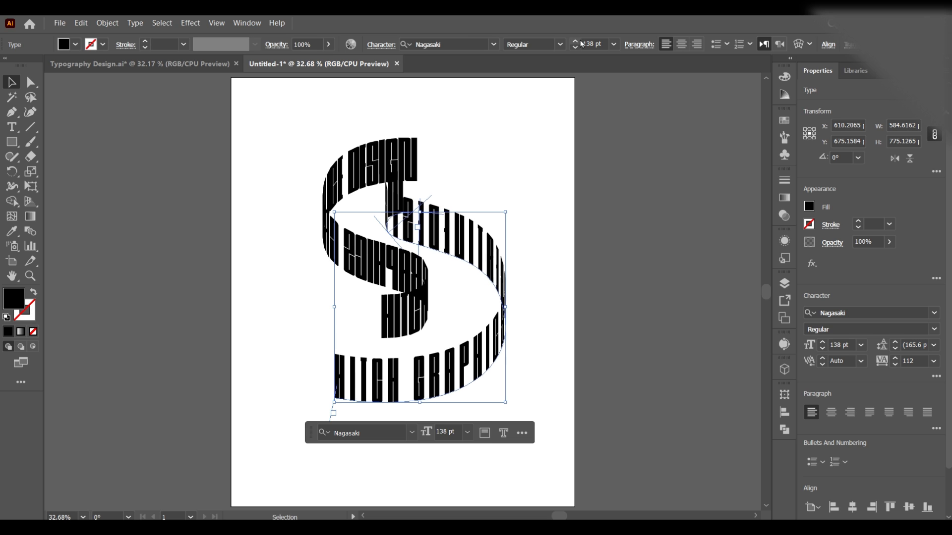
pyautogui.click(580, 44)
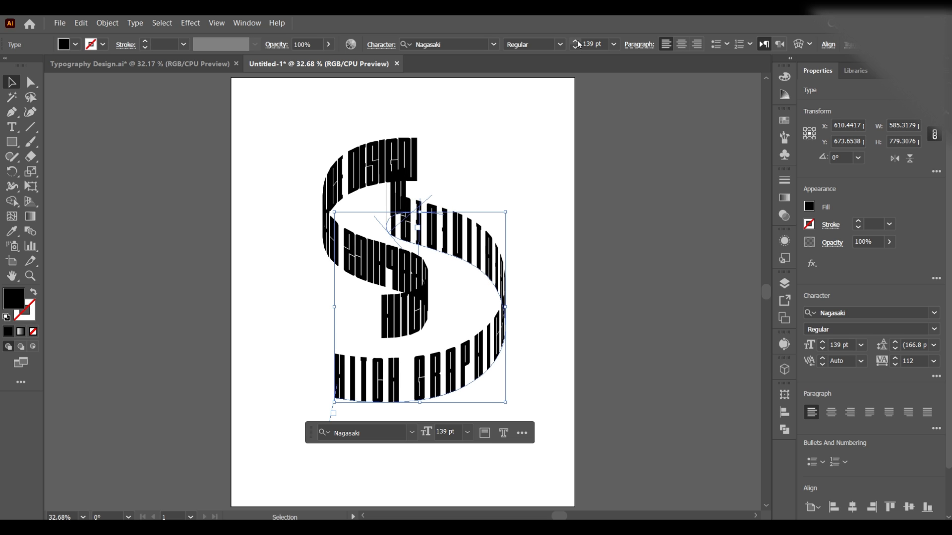
pyautogui.click(577, 43)
pyautogui.click(576, 43)
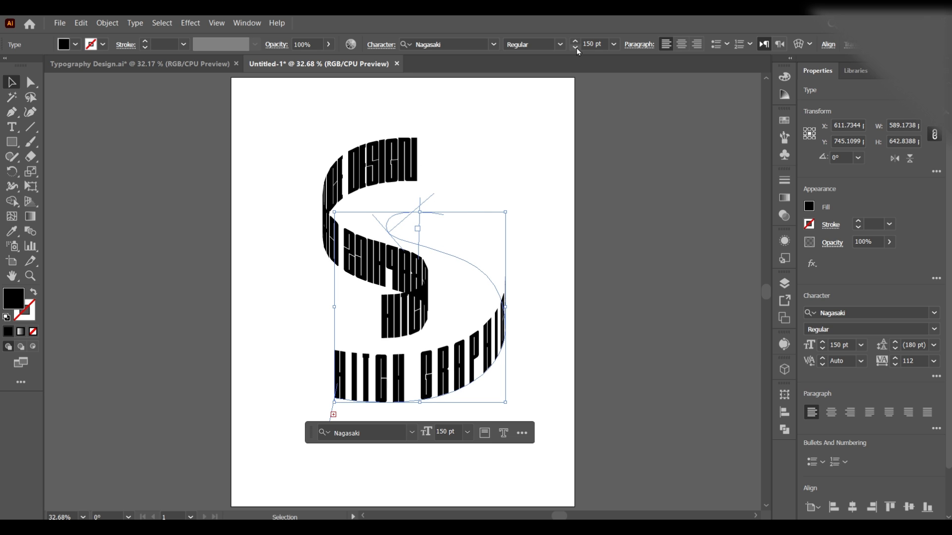
pyautogui.click(576, 48)
pyautogui.click(577, 48)
pyautogui.click(577, 48)
pyautogui.click(577, 48)
pyautogui.click(576, 47)
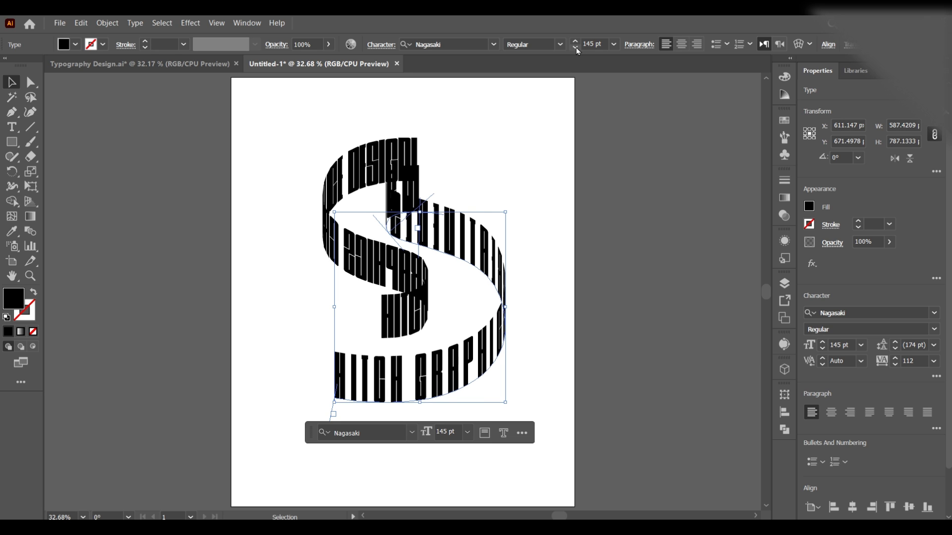
pyautogui.click(599, 245)
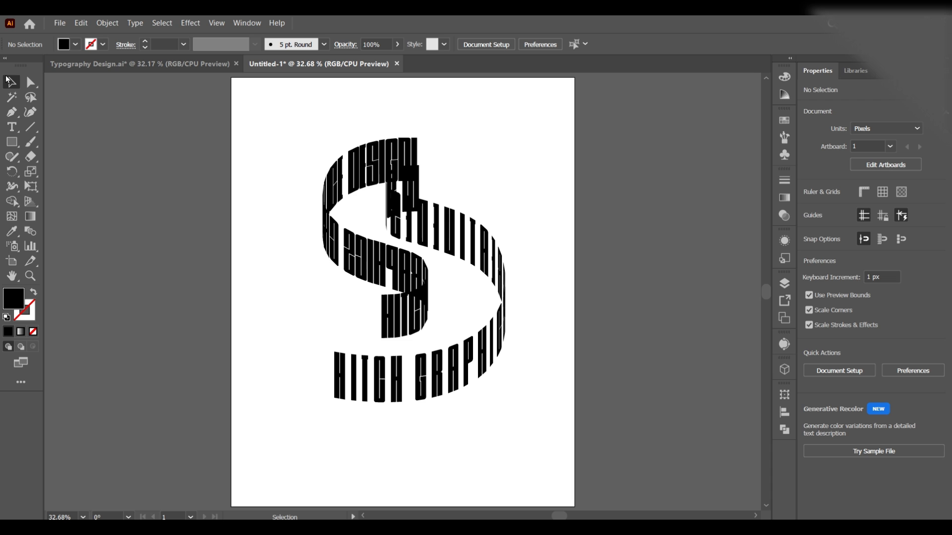
# Enlarge the left curve's text until it fills its path up to the upper end without overflowing
pyautogui.click(407, 337)
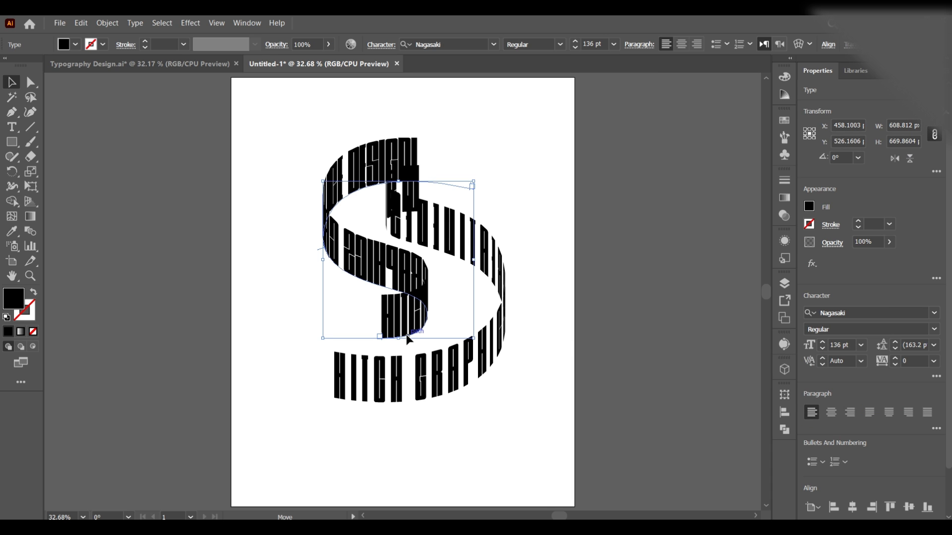
pyautogui.click(686, 335)
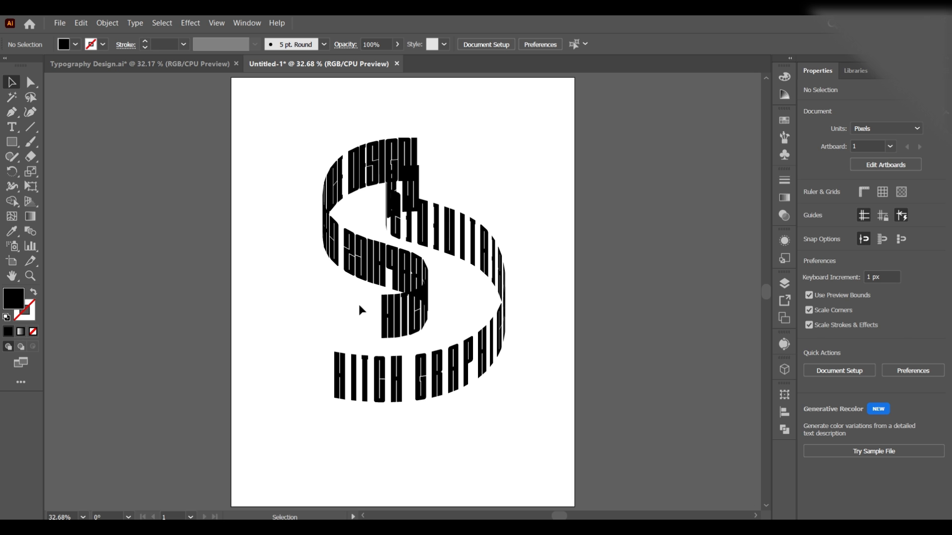
pyautogui.click(436, 329)
pyautogui.click(577, 43)
pyautogui.click(577, 43)
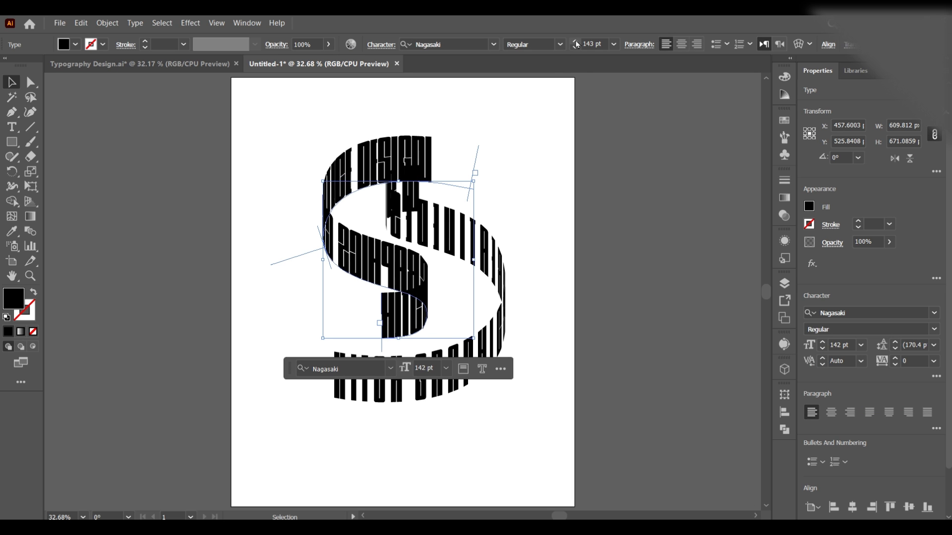
pyautogui.click(576, 43)
pyautogui.click(576, 43)
pyautogui.click(576, 43)
pyautogui.click(576, 43)
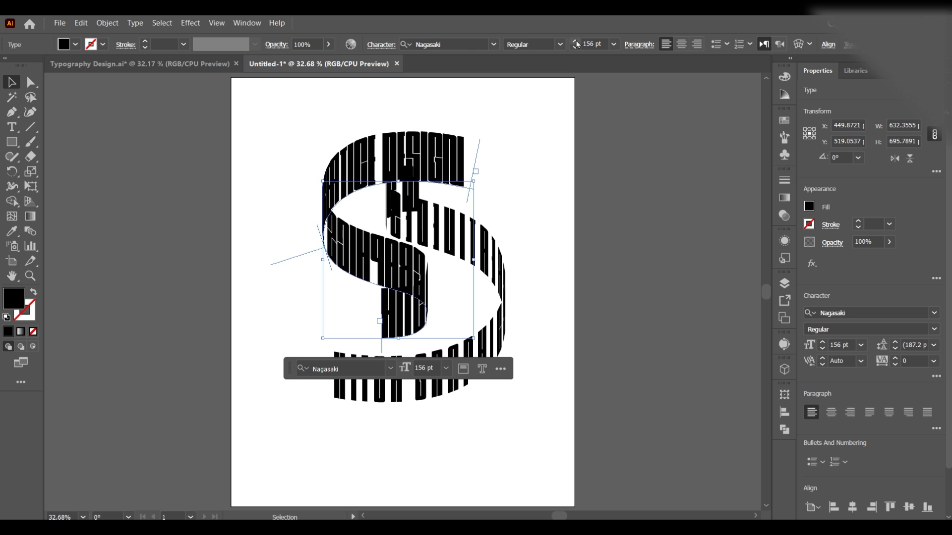
pyautogui.click(576, 43)
pyautogui.click(576, 43)
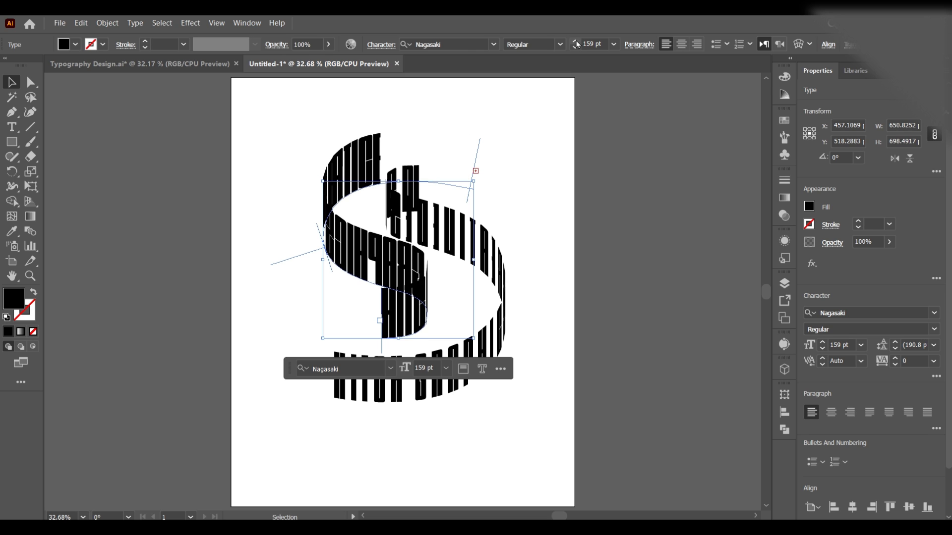
pyautogui.click(602, 254)
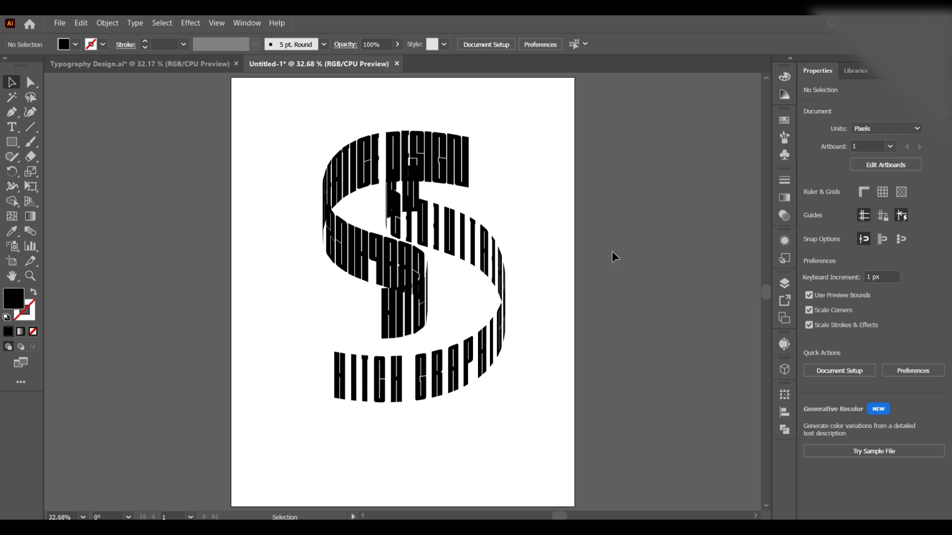
# Move the right curve's text down and to the right, away from the left curve's text
pyautogui.click(446, 279)
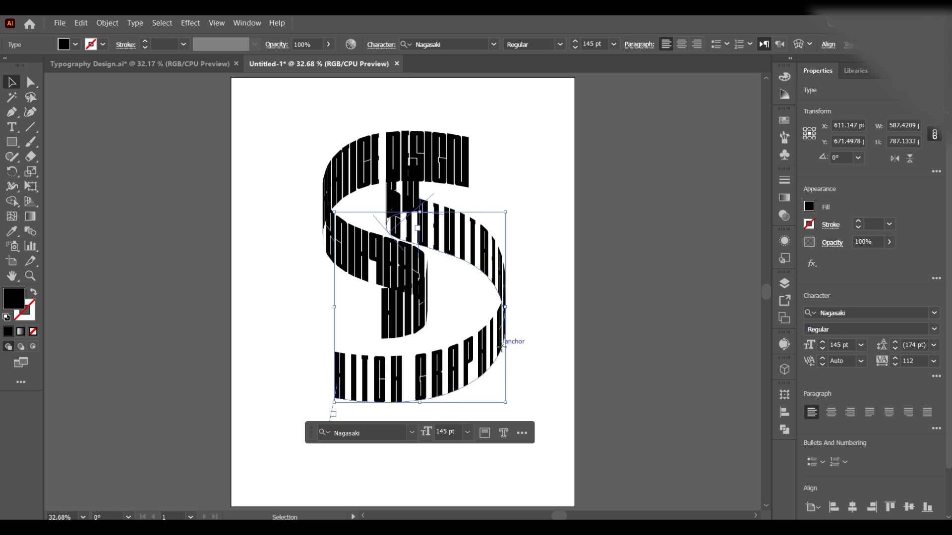
pyautogui.moveTo(501, 345); pyautogui.dragTo(537, 373)
pyautogui.click(644, 360)
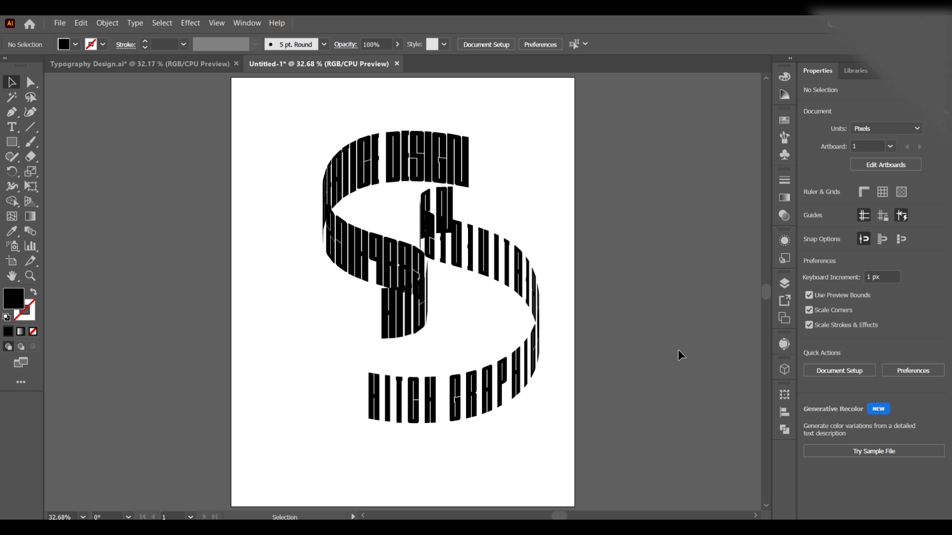
# Select both curved texts and shift them together slightly left and down on the artboard
pyautogui.moveTo(288, 130); pyautogui.dragTo(491, 411)
pyautogui.click(660, 350)
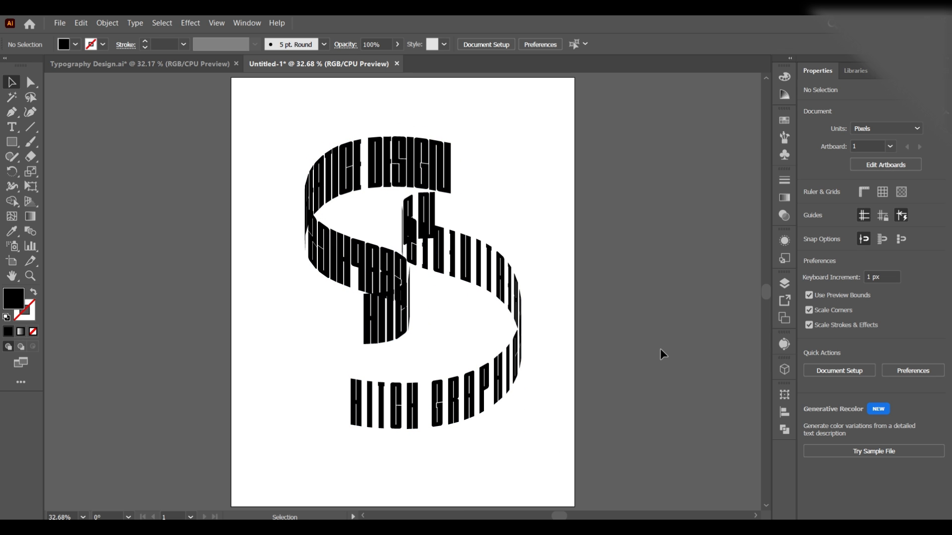
pyautogui.click(340, 190)
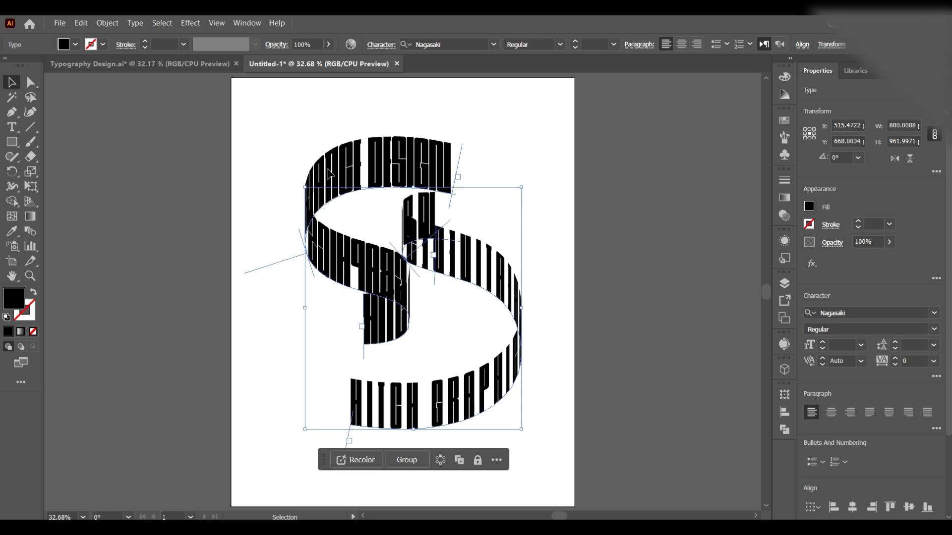
# Convert both selected curved texts to outlines
pyautogui.click(270, 113)
pyautogui.rightClick(405, 178)
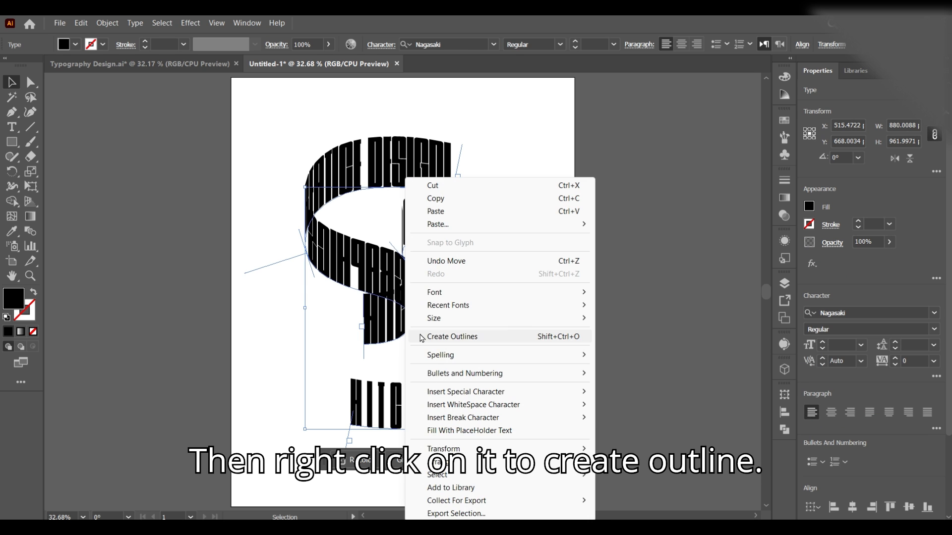
pyautogui.click(436, 337)
pyautogui.click(639, 387)
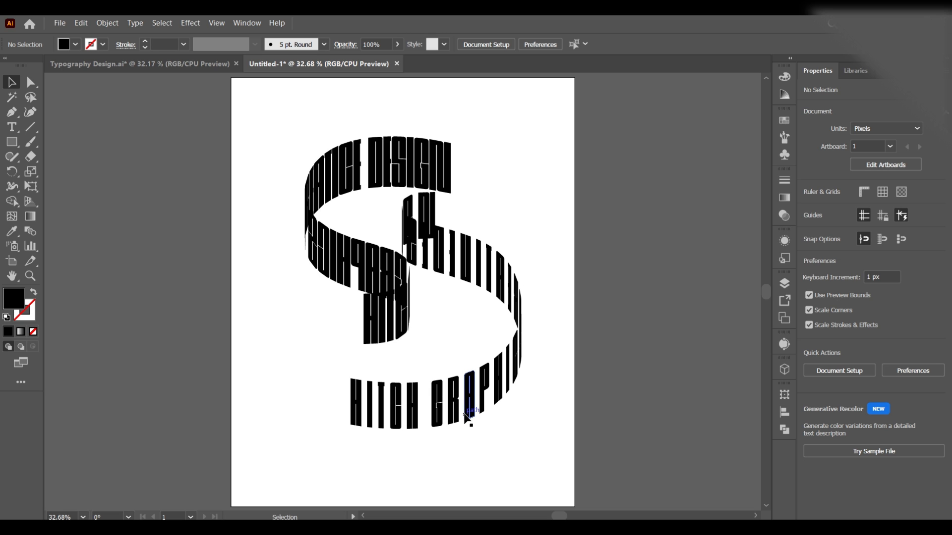
# Draw a rectangle of about 433 by 207 px beside the artboard and fill it with a Lorem Ipsum paragraph as area type
pyautogui.press('m')
pyautogui.moveTo(83, 223); pyautogui.dragTo(221, 288)
pyautogui.click(11, 129)
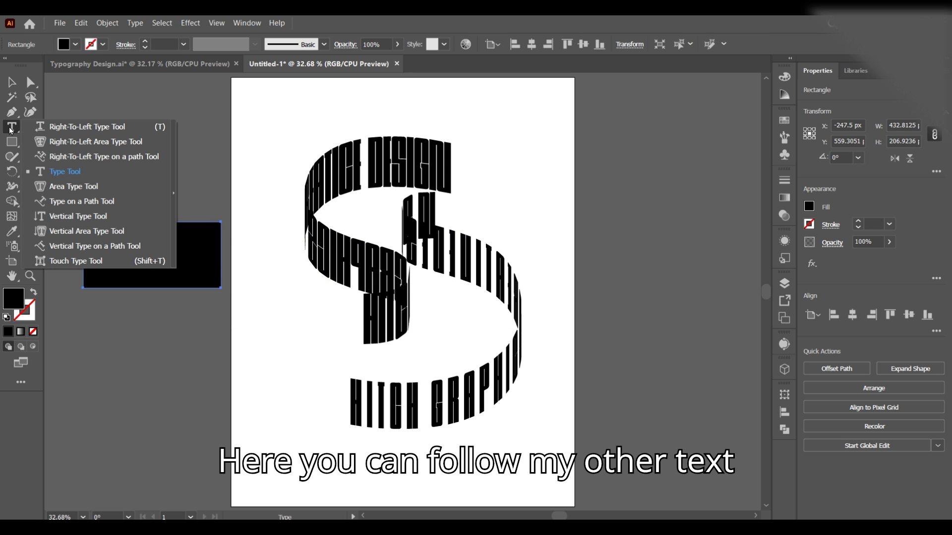
pyautogui.click(55, 186)
pyautogui.click(85, 246)
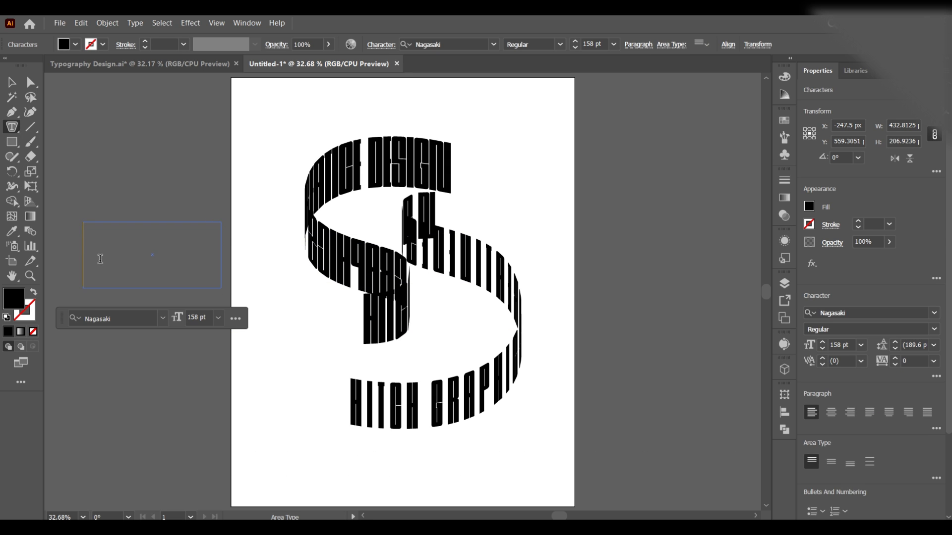
pyautogui.press('Escape')
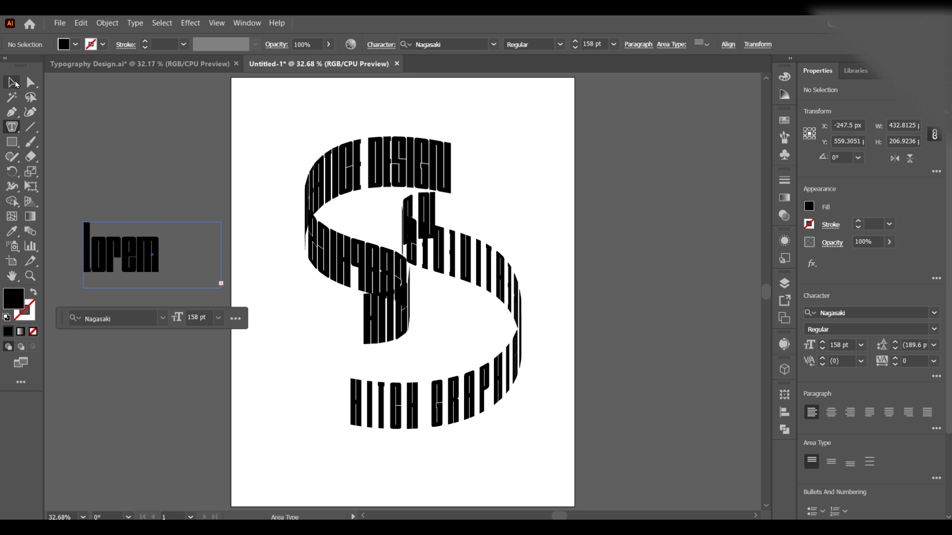
# Set the Lorem Ipsum paragraph's font to Acumin Variable Concept at 12 pt
pyautogui.click(494, 45)
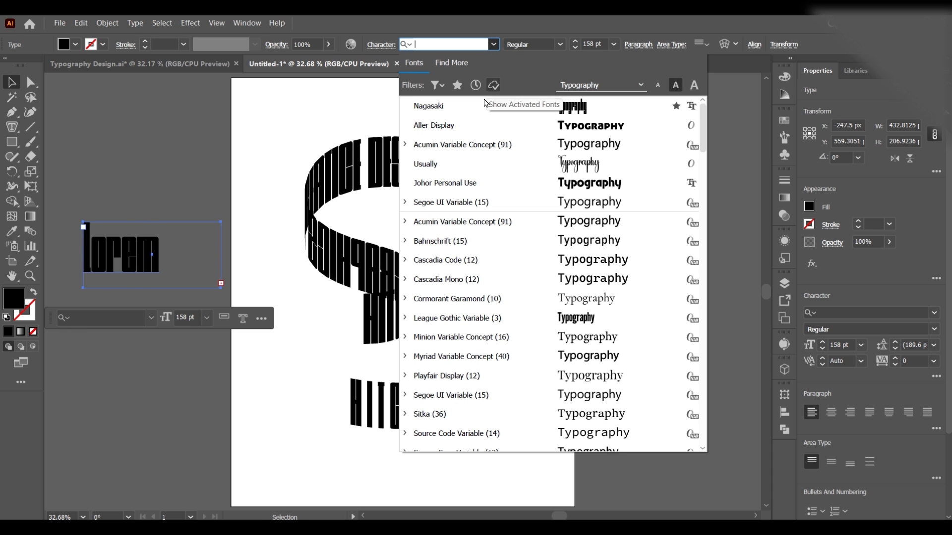
pyautogui.click(477, 148)
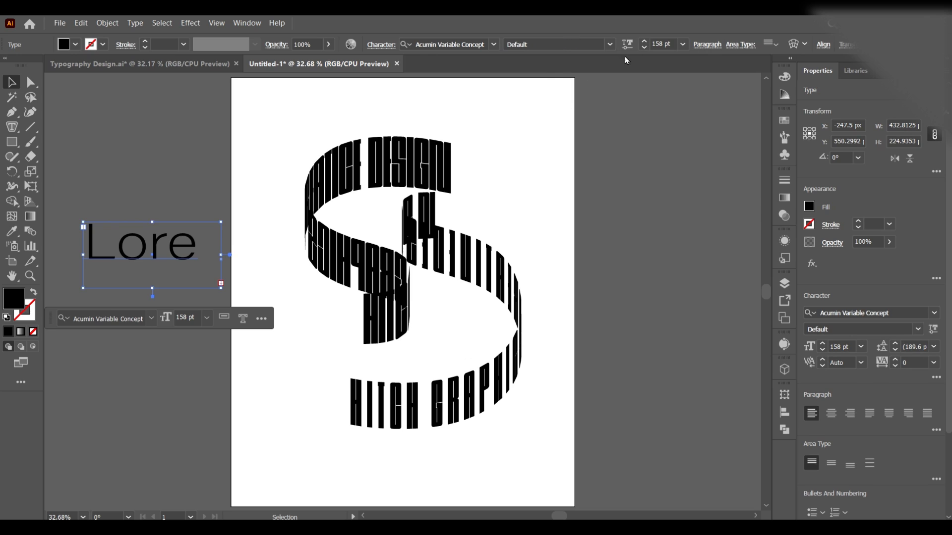
pyautogui.click(683, 44)
pyautogui.click(696, 155)
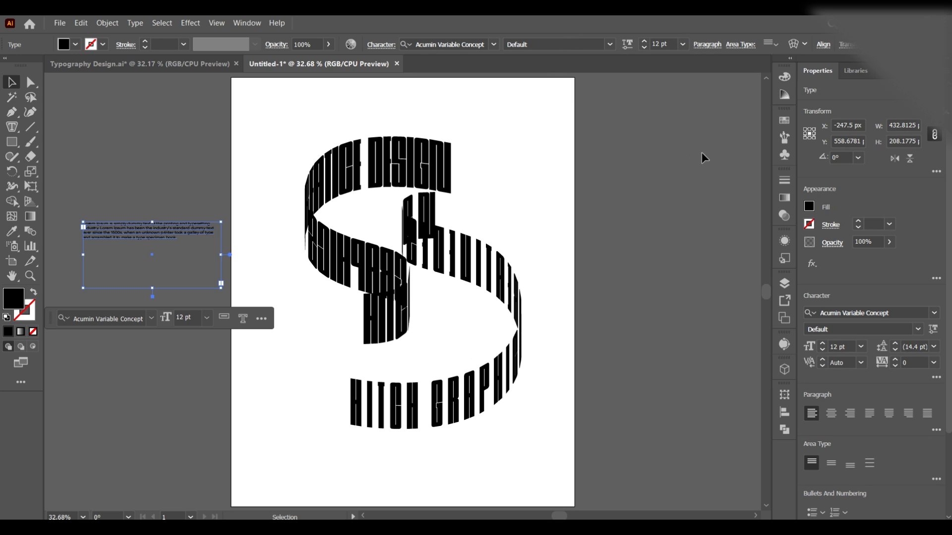
# Reduce the paragraph's text frame to about 407 by 80 px and enlarge its text to 16 pt
pyautogui.moveTo(225, 260); pyautogui.dragTo(252, 257)
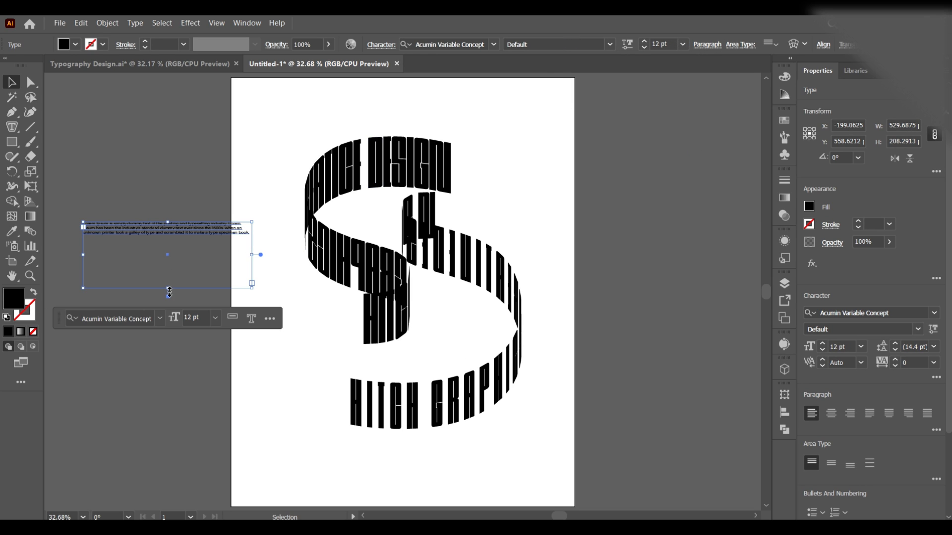
pyautogui.moveTo(167, 288); pyautogui.dragTo(172, 247)
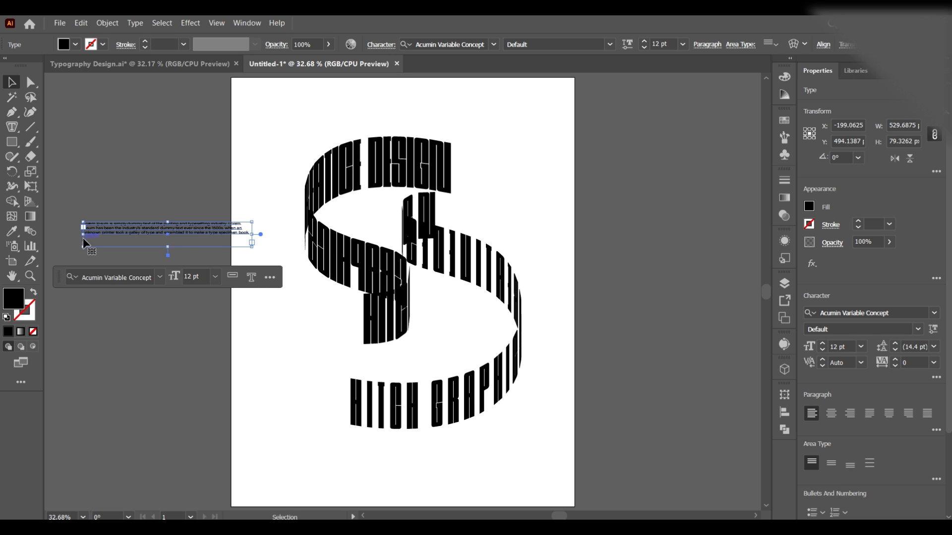
pyautogui.moveTo(84, 234); pyautogui.dragTo(124, 236)
pyautogui.moveTo(187, 246)
pyautogui.mouseDown()
pyautogui.moveTo(189, 258)
pyautogui.moveTo(191, 246)
pyautogui.mouseUp()
pyautogui.click(644, 41)
pyautogui.click(644, 41)
pyautogui.click(644, 41)
pyautogui.click(644, 42)
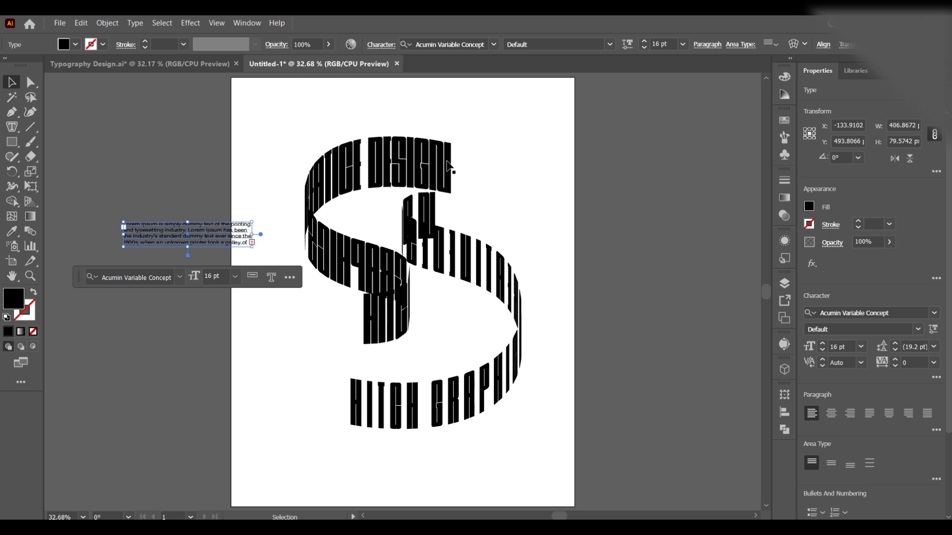
# Reshape the paragraph's frame to about 314 by 141 px and place it on the artboard before the word HITCH
pyautogui.moveTo(252, 235); pyautogui.dragTo(296, 235)
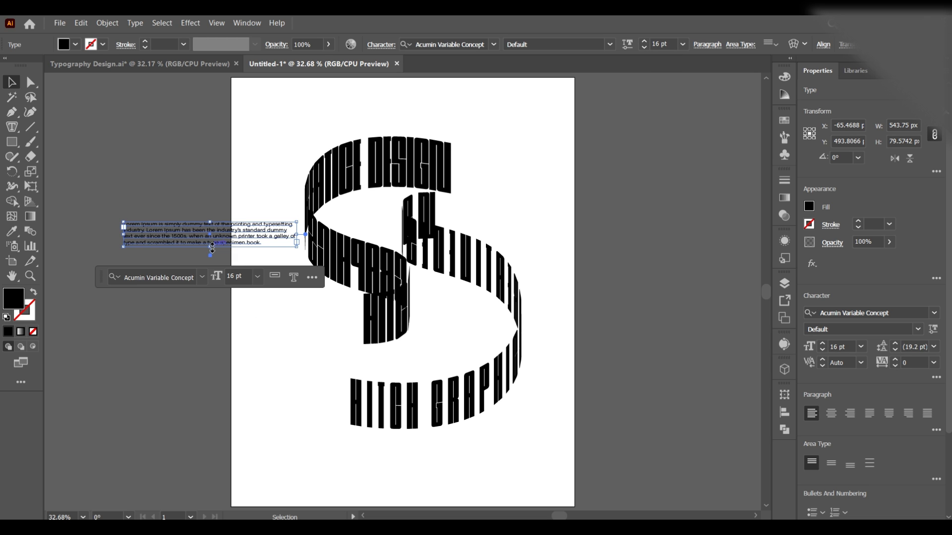
pyautogui.moveTo(212, 246); pyautogui.dragTo(212, 279)
pyautogui.moveTo(296, 250); pyautogui.dragTo(243, 251)
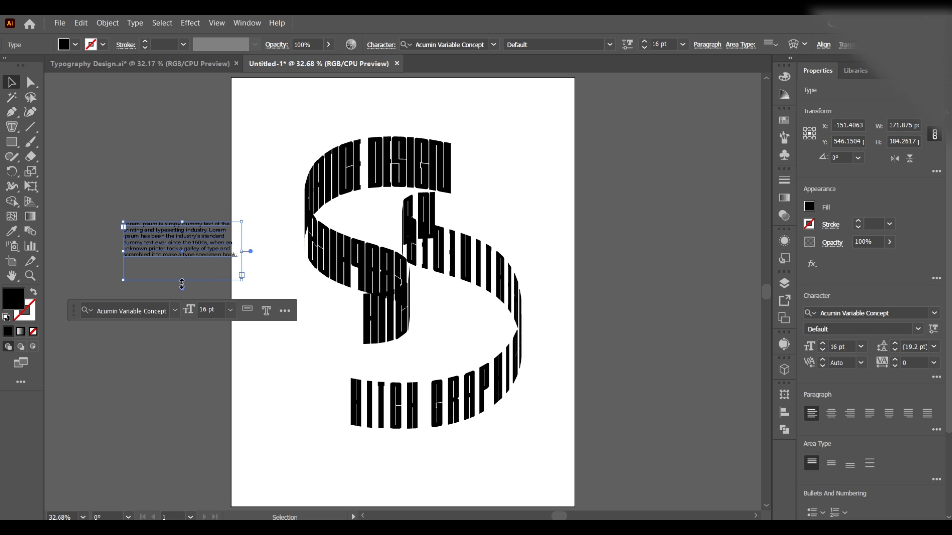
pyautogui.moveTo(181, 282); pyautogui.dragTo(305, 424)
pyautogui.click(394, 466)
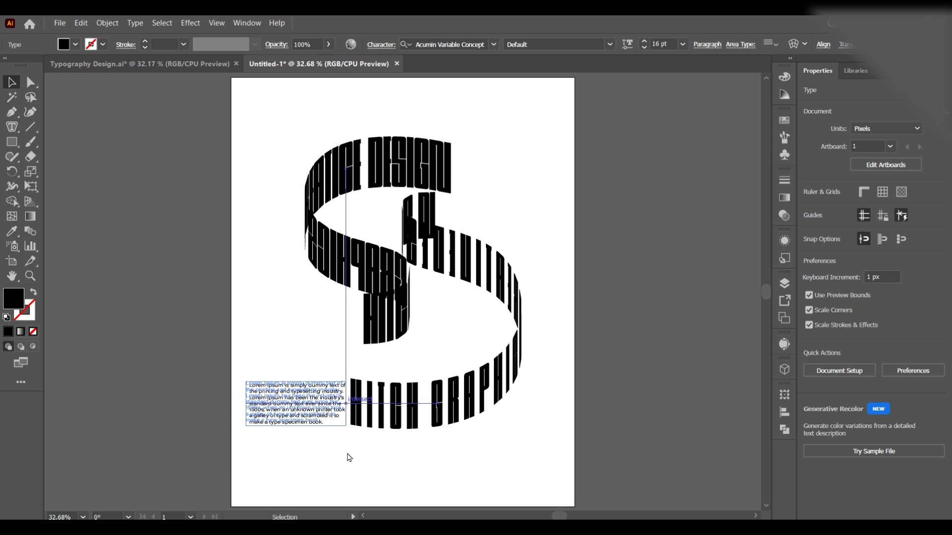
pyautogui.click(478, 473)
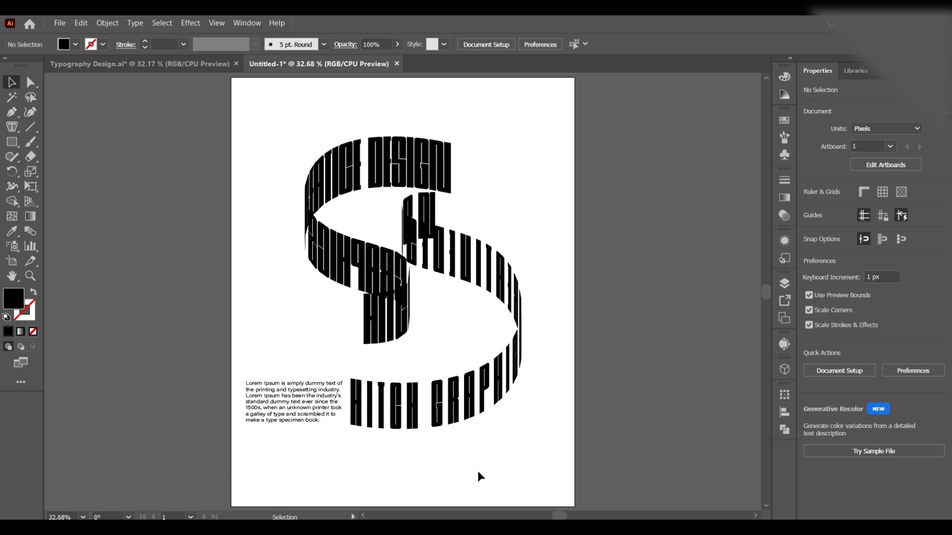
# Move the Lorem Ipsum paragraph up beside the lower end of the left curve's text
pyautogui.click(310, 421)
pyautogui.moveTo(311, 420); pyautogui.dragTo(319, 343)
pyautogui.click(618, 404)
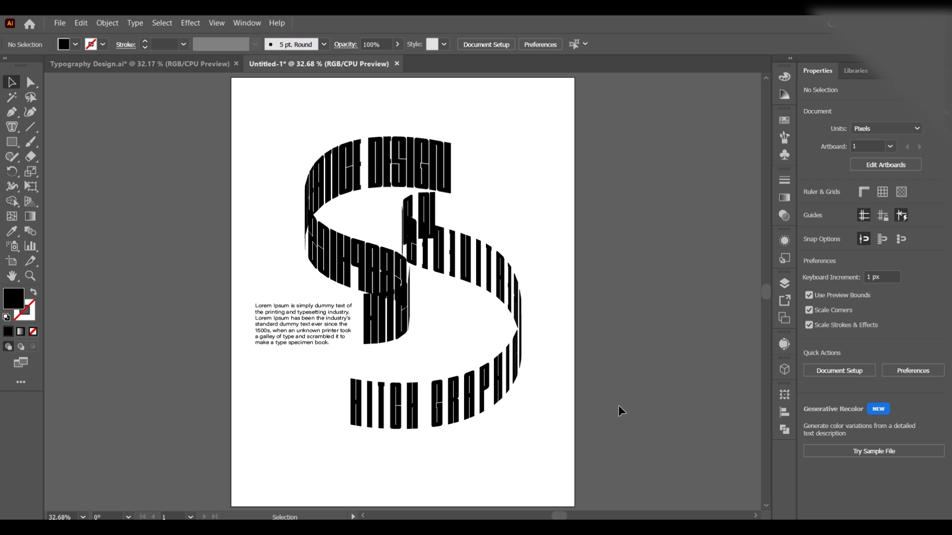
pyautogui.rightClick(12, 128)
pyautogui.click(58, 172)
pyautogui.moveTo(118, 216); pyautogui.dragTo(151, 272)
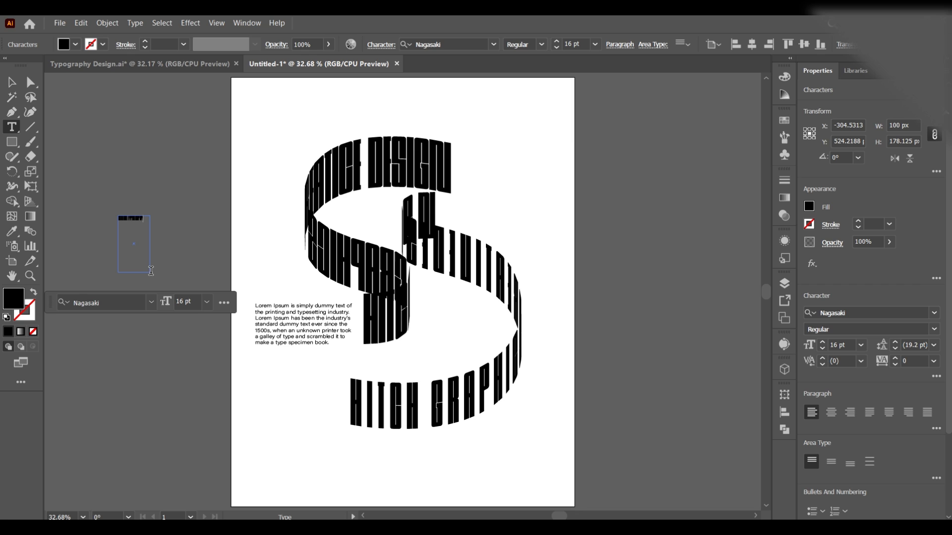
pyautogui.click(11, 82)
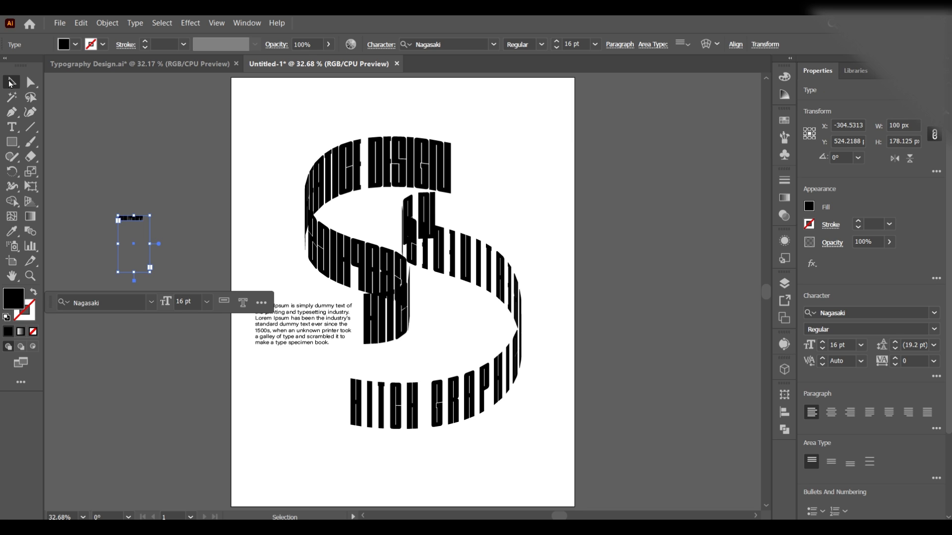
pyautogui.moveTo(150, 247); pyautogui.dragTo(206, 226)
pyautogui.moveTo(206, 272); pyautogui.dragTo(206, 221)
pyautogui.click(140, 294)
# Add the heading "CREATIVE TYPOGRAPHY" beside the artboard and set its font to Acumin Variable Concept
pyautogui.click(11, 127)
pyautogui.click(72, 187)
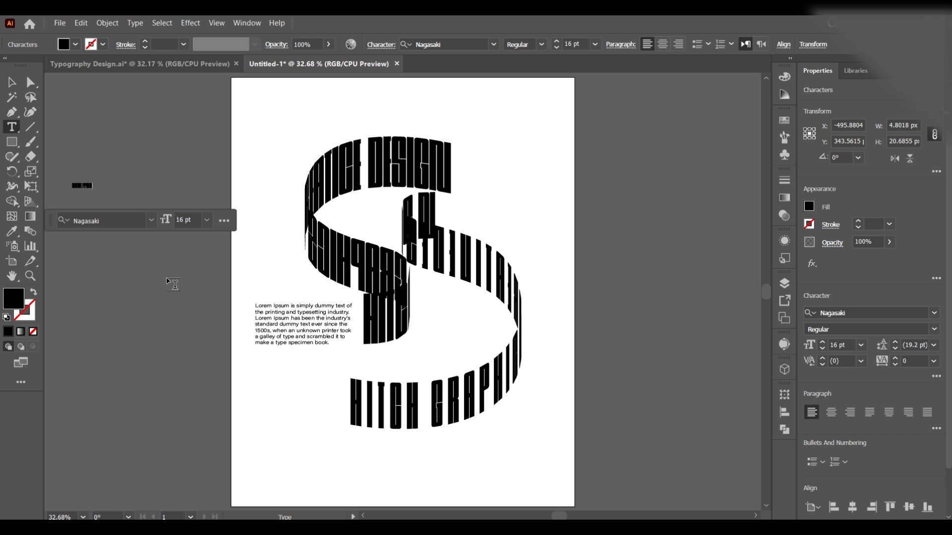
pyautogui.click(494, 44)
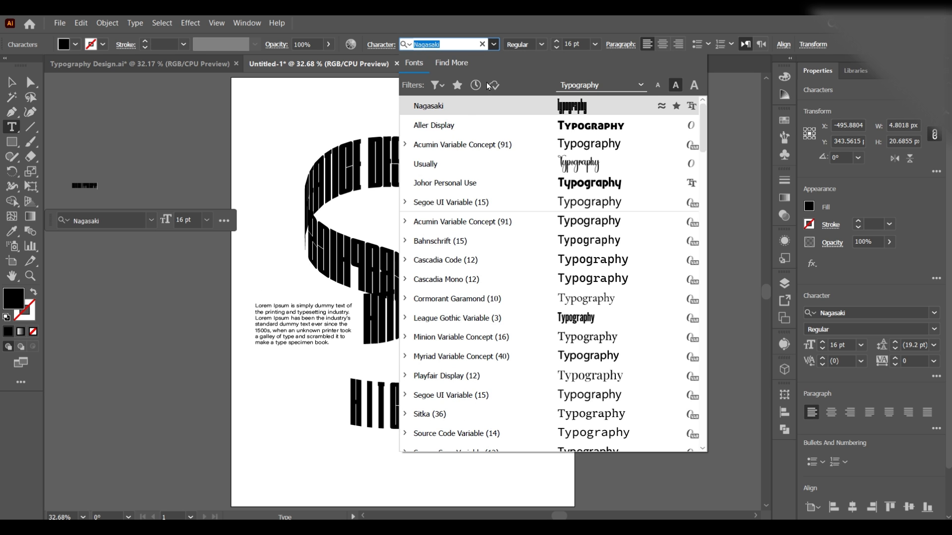
pyautogui.click(462, 145)
pyautogui.click(11, 81)
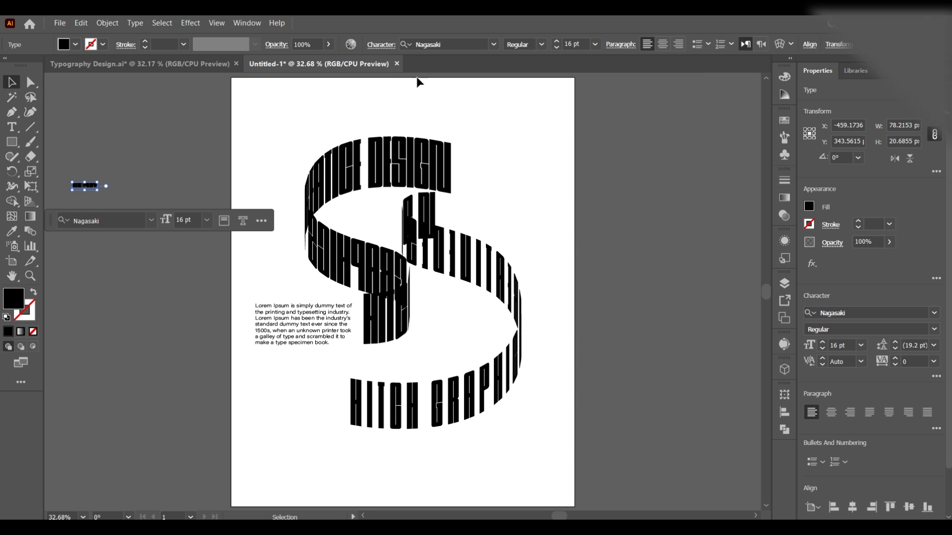
pyautogui.click(494, 44)
pyautogui.click(547, 109)
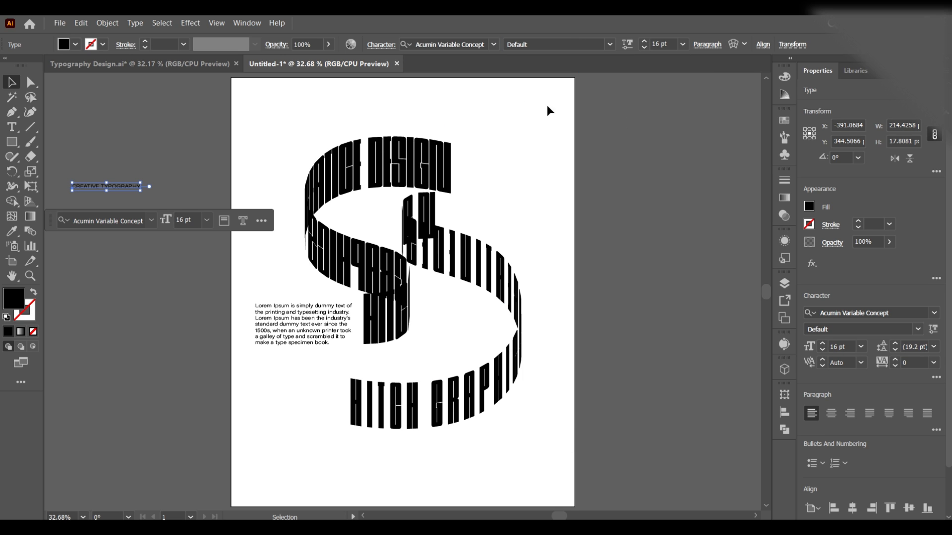
# Give the CREATIVE TYPOGRAPHY heading the Regular style and place it directly above the Lorem Ipsum paragraph, aligned to its left edge
pyautogui.click(609, 44)
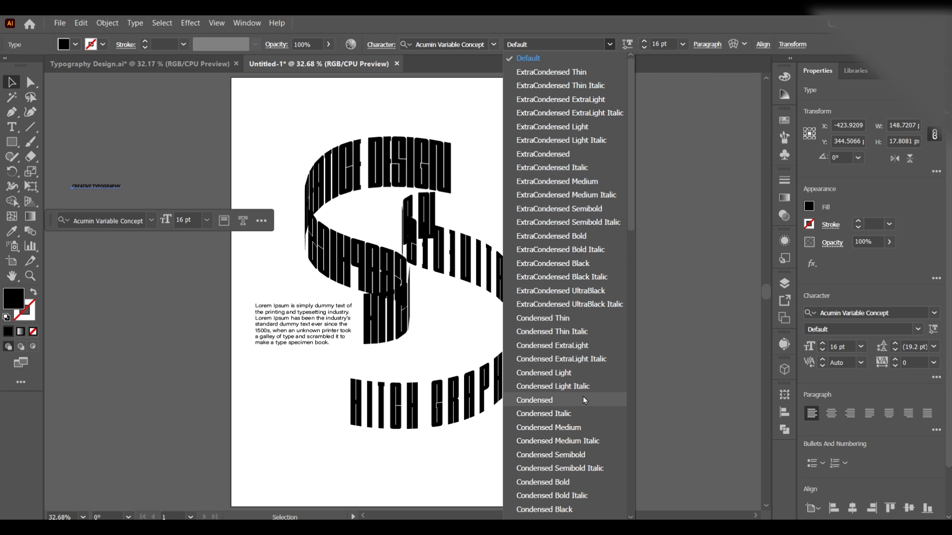
pyautogui.moveTo(630, 226); pyautogui.dragTo(640, 449)
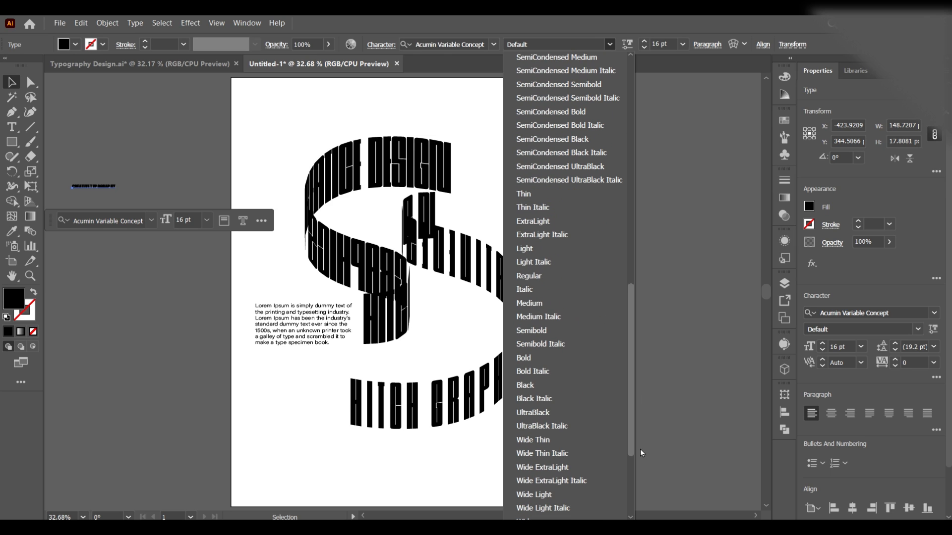
pyautogui.click(528, 276)
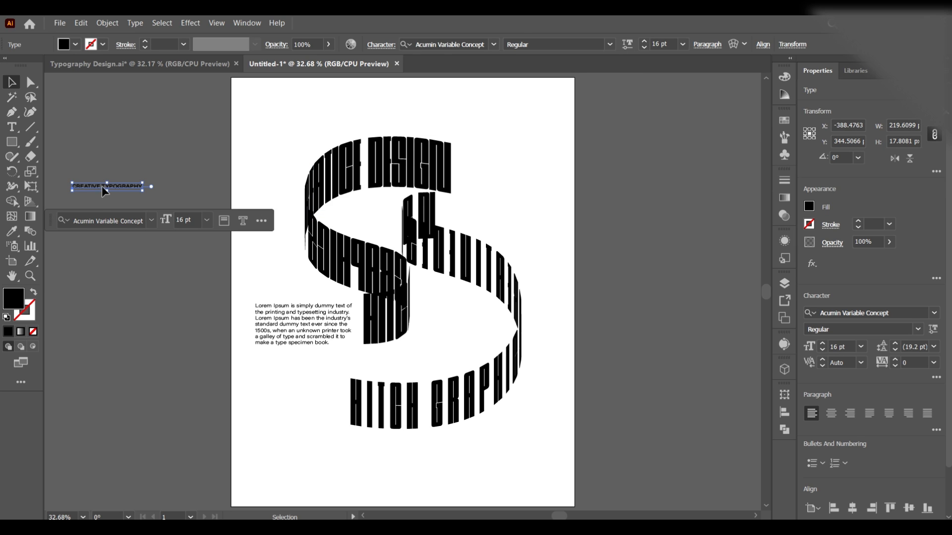
pyautogui.click(138, 190)
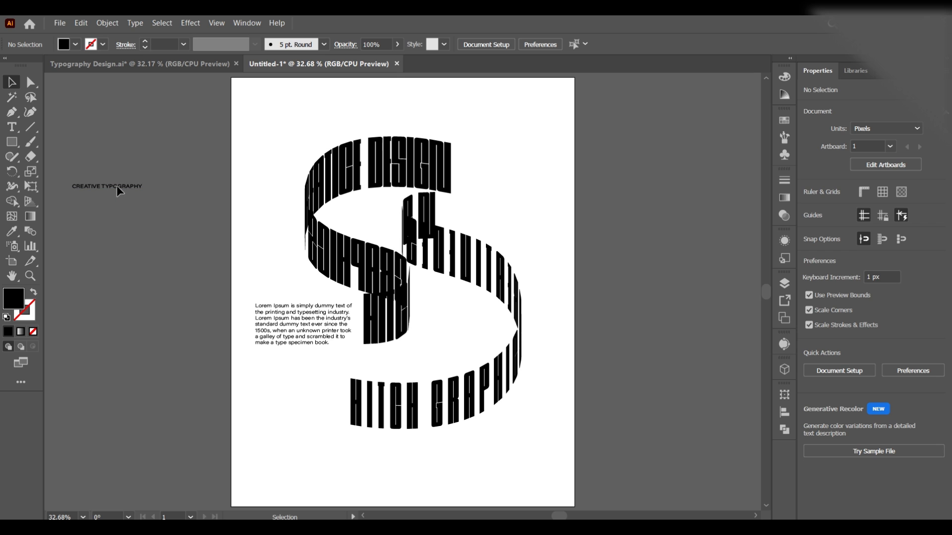
pyautogui.moveTo(117, 187); pyautogui.dragTo(246, 299)
pyautogui.click(286, 341)
pyautogui.rightClick(296, 339)
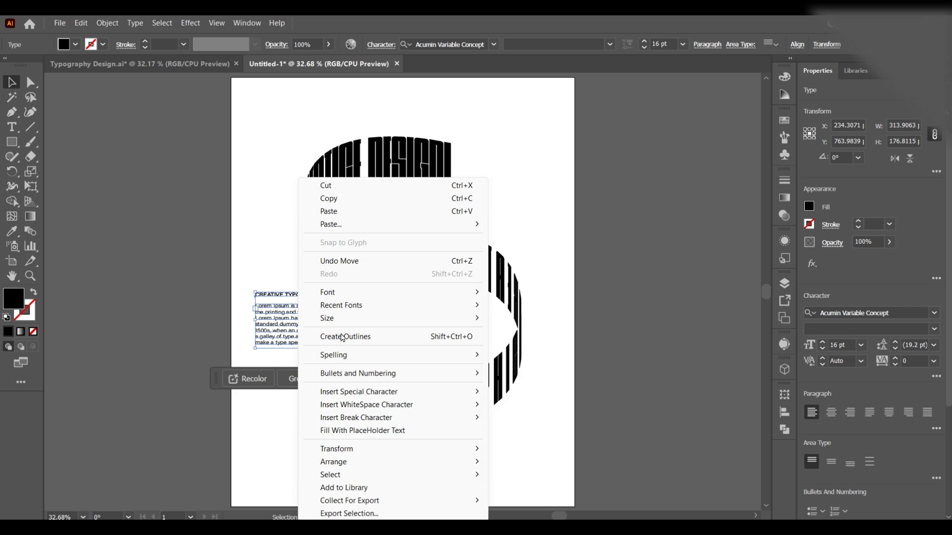
pyautogui.click(334, 198)
pyautogui.click(104, 419)
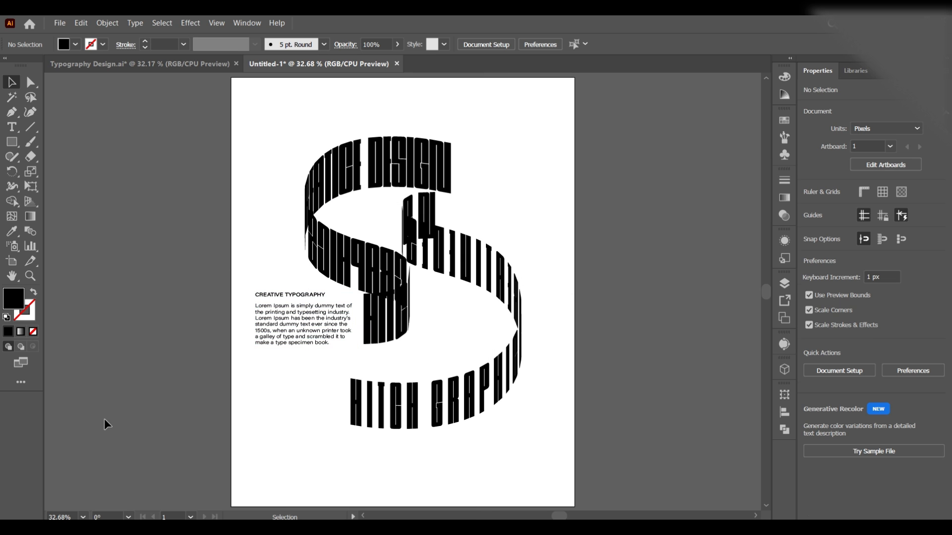
# Group the Lorem Ipsum paragraph with its CREATIVE TYPOGRAPHY heading
pyautogui.click(305, 337)
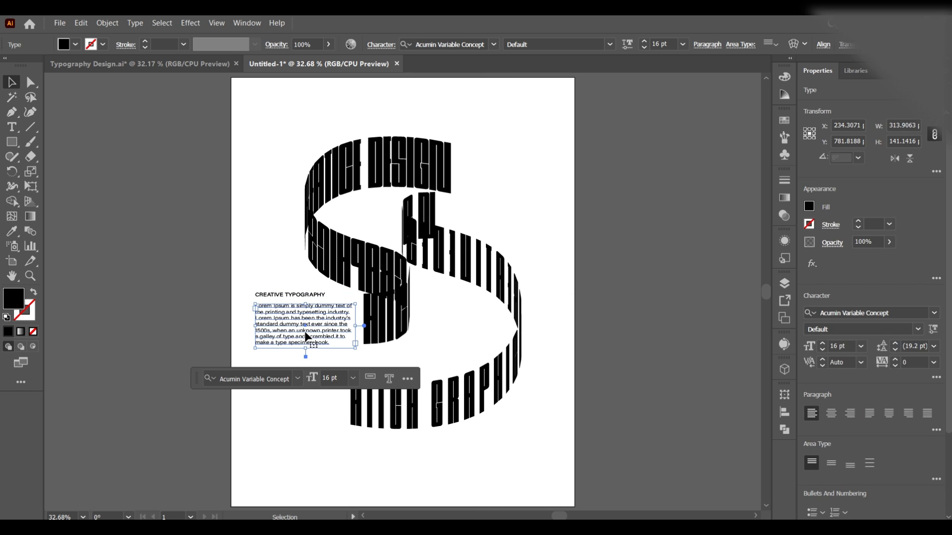
pyautogui.keyDown('shift'); pyautogui.click(290, 295); pyautogui.keyUp('shift')
pyautogui.rightClick(295, 332)
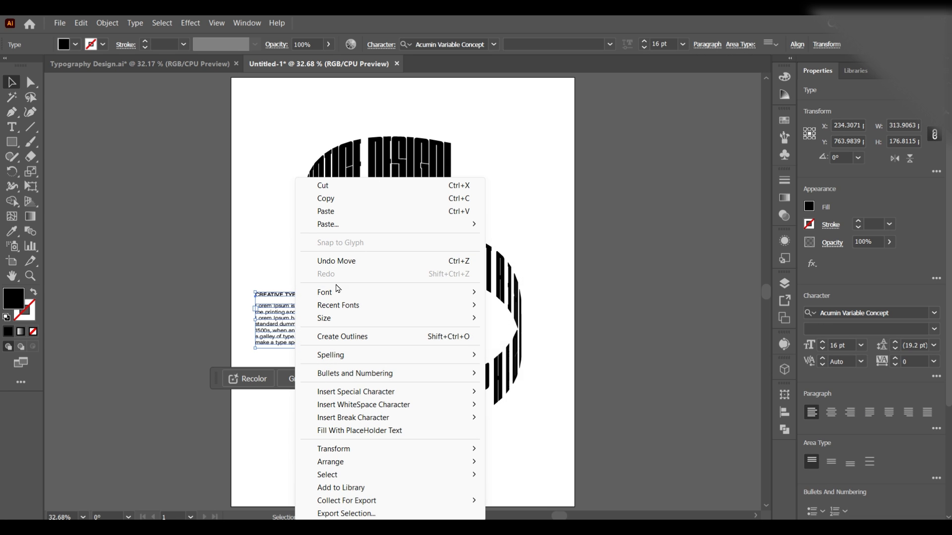
pyautogui.click(99, 29)
pyautogui.click(133, 219)
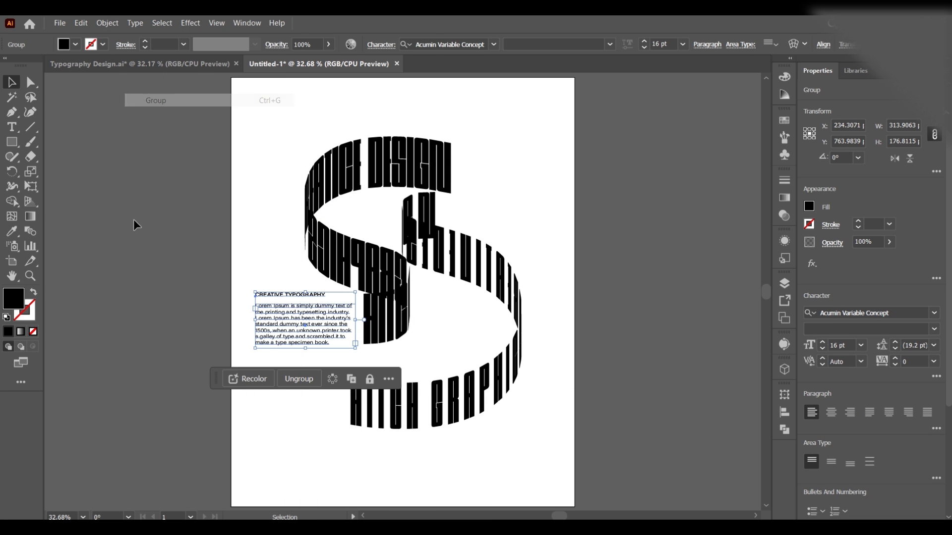
pyautogui.click(133, 219)
# Duplicate the heading and paragraph group into the poster's upper right area, beside the end of the word DESIGN
pyautogui.click(293, 343)
pyautogui.moveTo(294, 343); pyautogui.dragTo(502, 191)
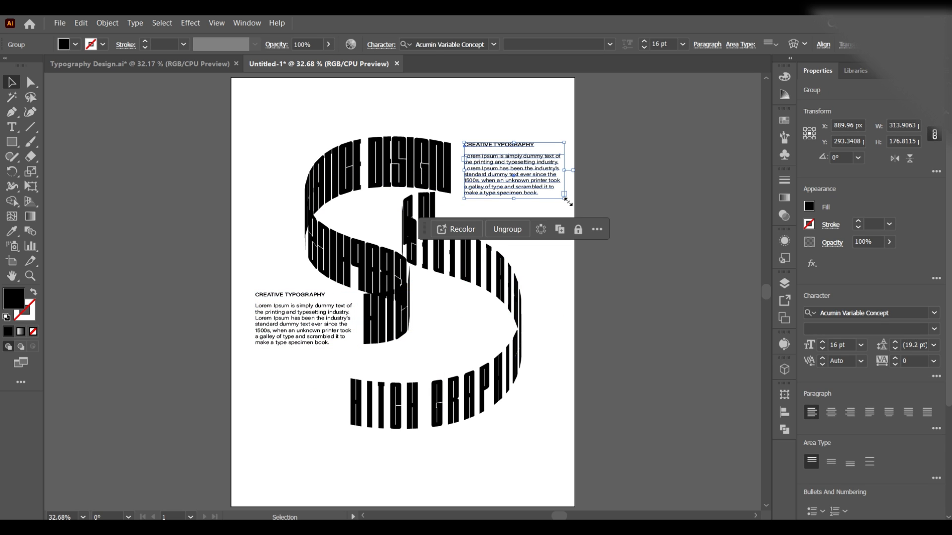
pyautogui.click(525, 191)
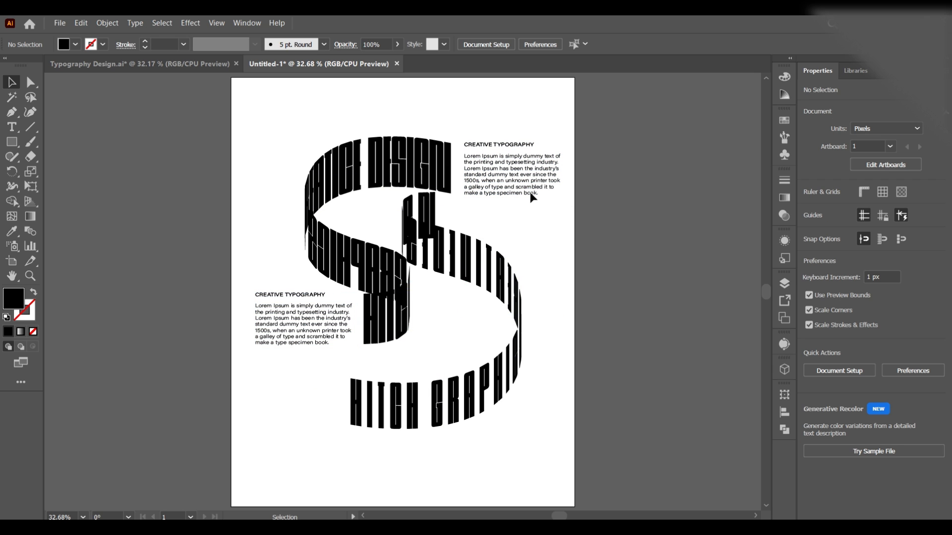
# Ungroup the upper right copy of the CREATIVE TYPOGRAPHY heading and Lorem Ipsum paragraph
pyautogui.click(529, 193)
pyautogui.rightClick(539, 197)
pyautogui.click(609, 355)
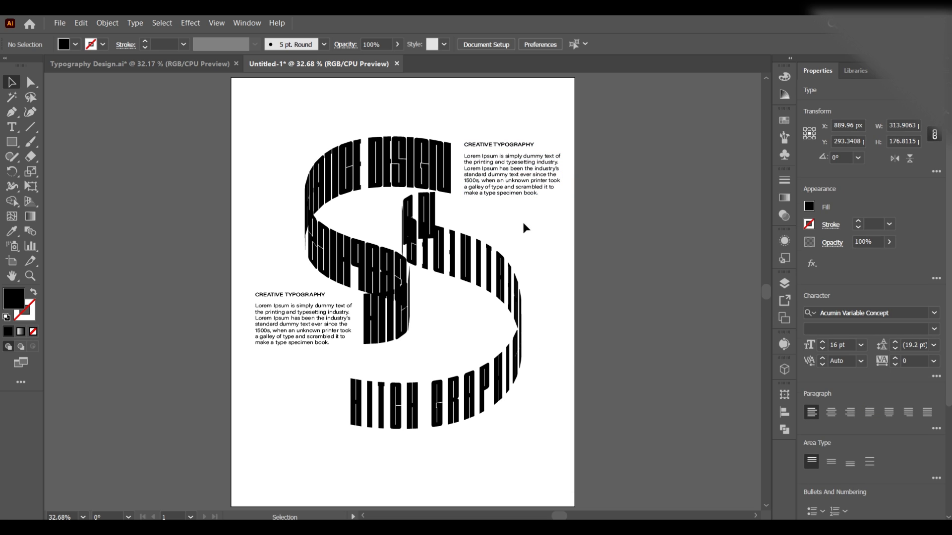
pyautogui.click(522, 220)
# Resize the upper right paragraph's text frame to about 253 px wide and 126 px high, shortening its visible text
pyautogui.click(516, 192)
pyautogui.moveTo(515, 198); pyautogui.dragTo(516, 218)
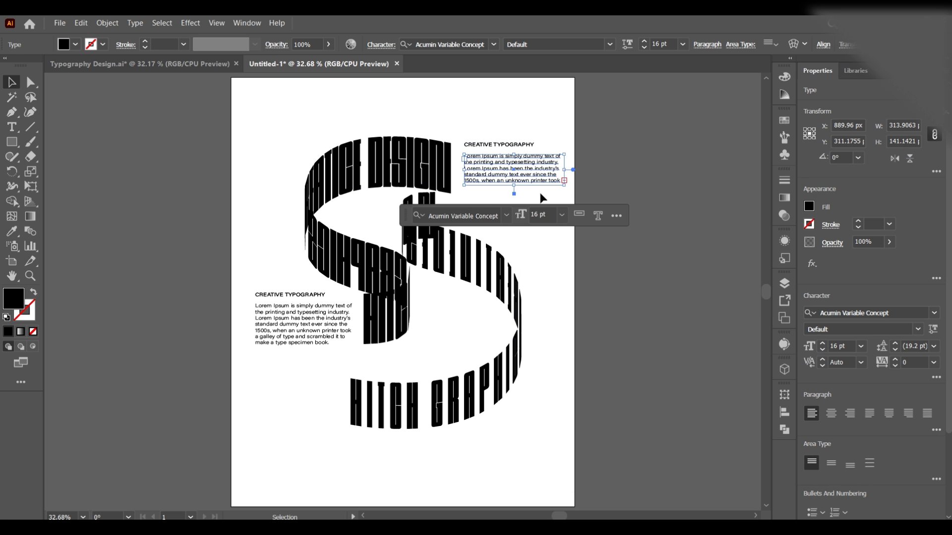
pyautogui.moveTo(570, 174); pyautogui.dragTo(535, 169)
pyautogui.click(647, 197)
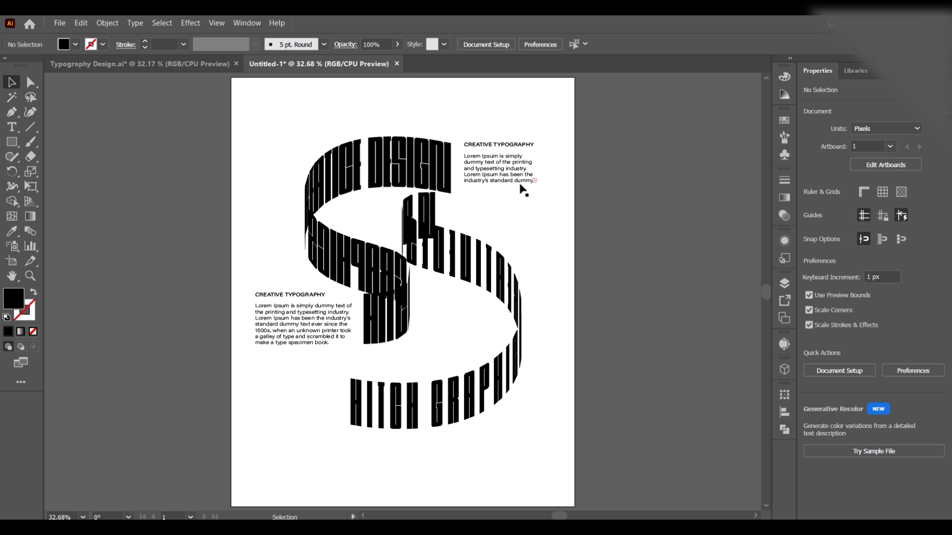
pyautogui.click(502, 184)
pyautogui.moveTo(500, 185); pyautogui.dragTo(544, 175)
# Show the rulers and place vertical guides on the artboard's left edge and the lower left paragraph's left edge
pyautogui.hotkey('ctrl', 'r')
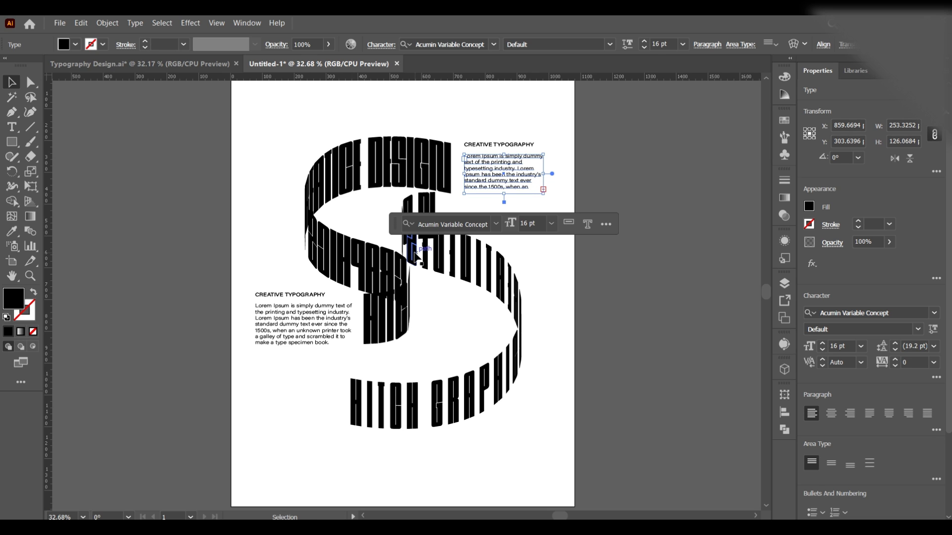
pyautogui.click(244, 375)
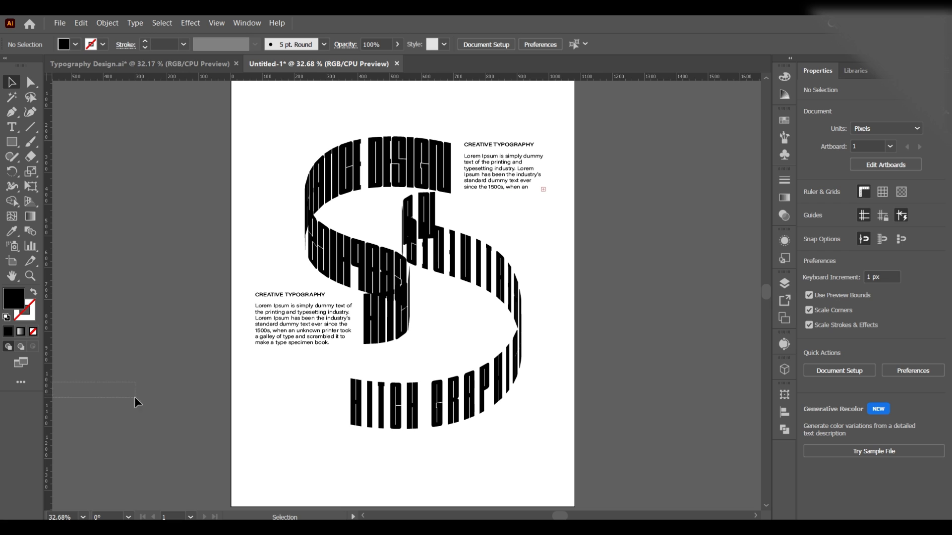
pyautogui.moveTo(49, 315); pyautogui.dragTo(127, 319)
pyautogui.moveTo(227, 339); pyautogui.dragTo(255, 351)
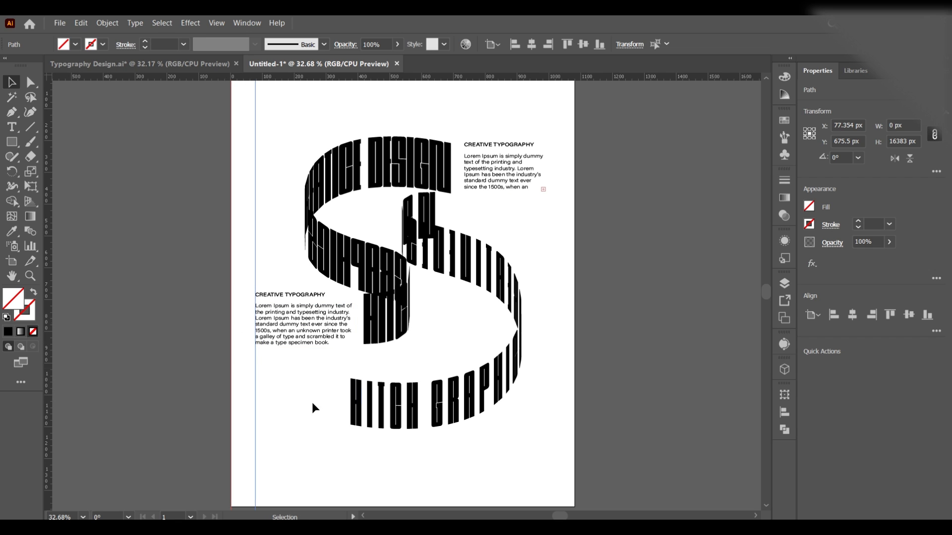
# Copy the two vertical guides to the artboard's right side, marking its right edge and a margin equal to the left one
pyautogui.moveTo(765, 297); pyautogui.dragTo(766, 283)
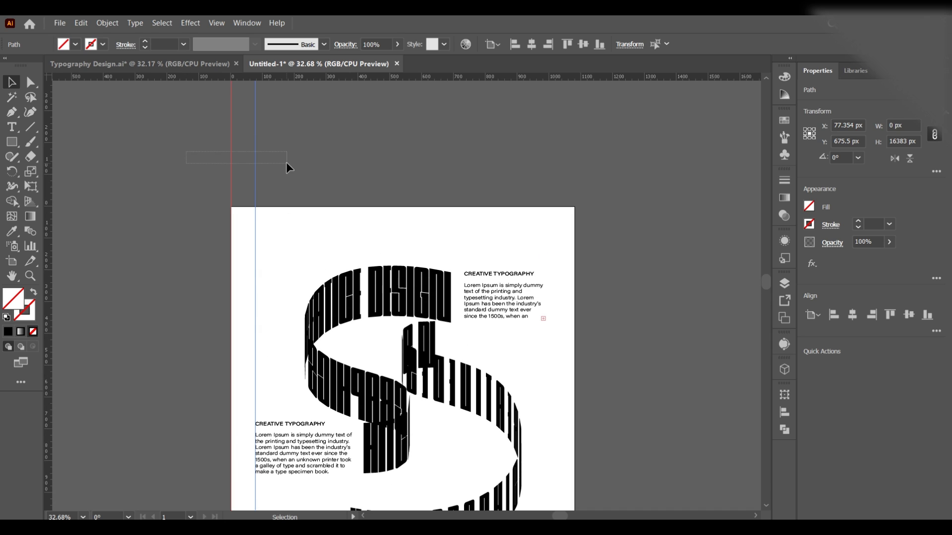
pyautogui.moveTo(287, 163); pyautogui.dragTo(576, 195)
pyautogui.click(631, 296)
# Widen the upper right paragraph's text frame to the right margin guide, and delete all the guides
pyautogui.click(524, 322)
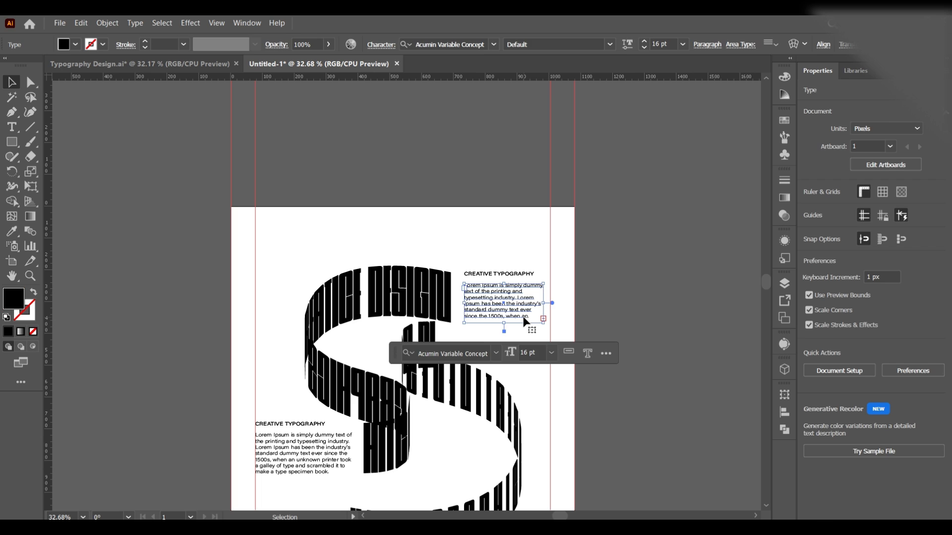
pyautogui.moveTo(543, 303); pyautogui.dragTo(551, 303)
pyautogui.click(650, 325)
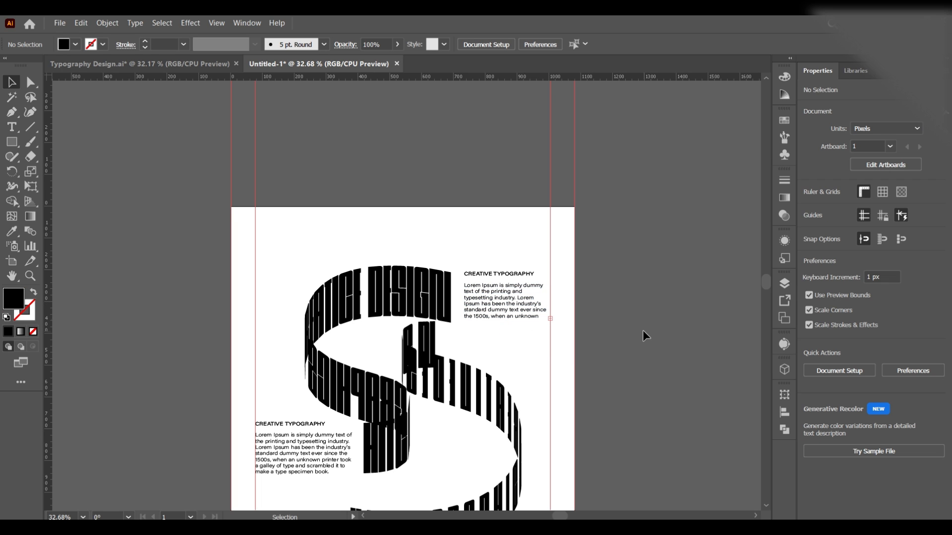
pyautogui.moveTo(227, 147); pyautogui.dragTo(664, 152)
pyautogui.press('Delete')
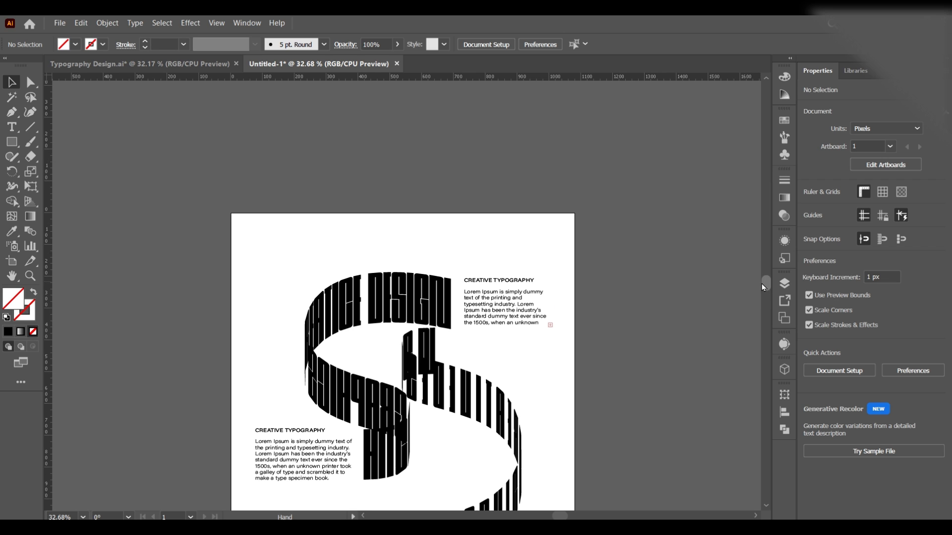
# Select all the S-shaped ribbon lettering and combine it into one group
pyautogui.moveTo(763, 283); pyautogui.dragTo(763, 292)
pyautogui.click(404, 317)
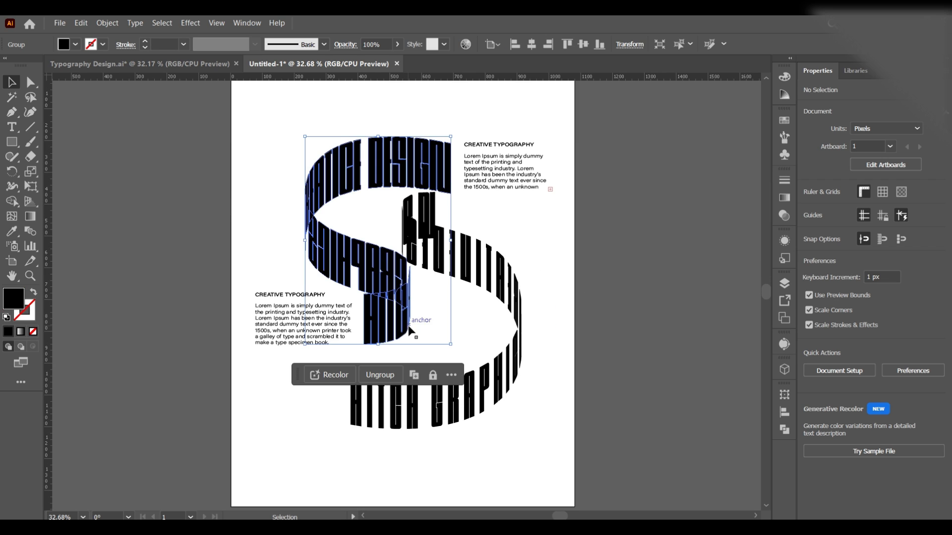
pyautogui.rightClick(477, 412)
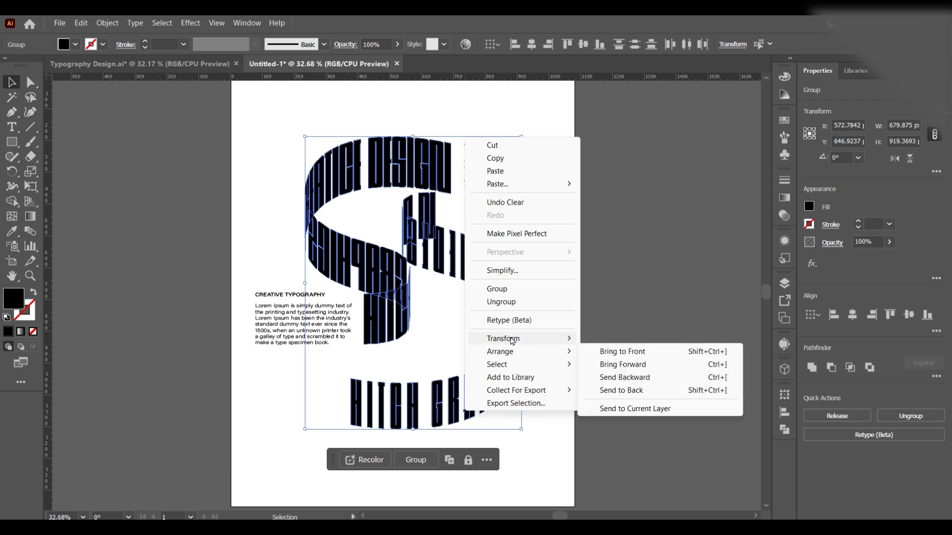
pyautogui.click(497, 287)
# Duplicate the ribbon lettering group about 159 px lower and send the copy to the back
pyautogui.moveTo(403, 339); pyautogui.dragTo(406, 390)
pyautogui.rightClick(406, 391)
pyautogui.moveTo(438, 341)
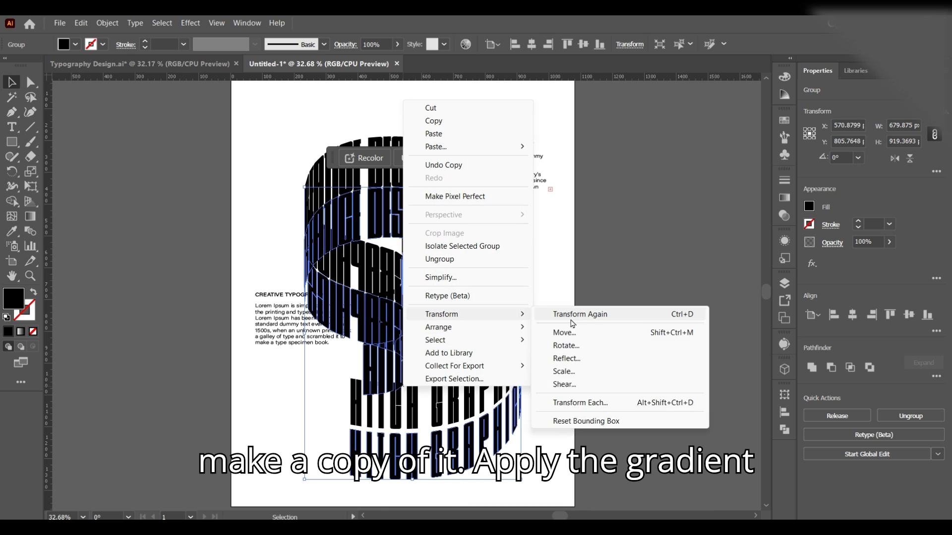
pyautogui.moveTo(521, 327)
pyautogui.click(575, 366)
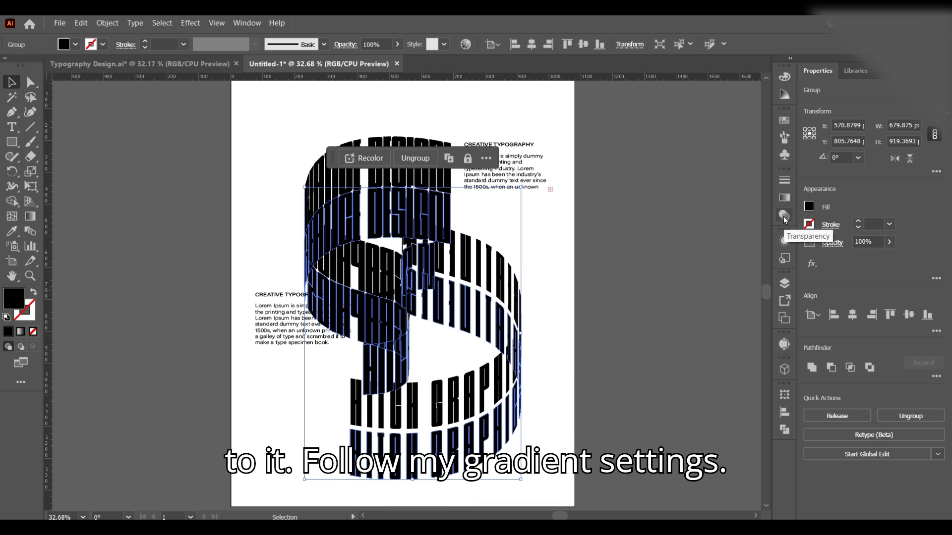
# Fill the ribbon copy with a linear white-to-black gradient at a 90° angle
pyautogui.click(784, 198)
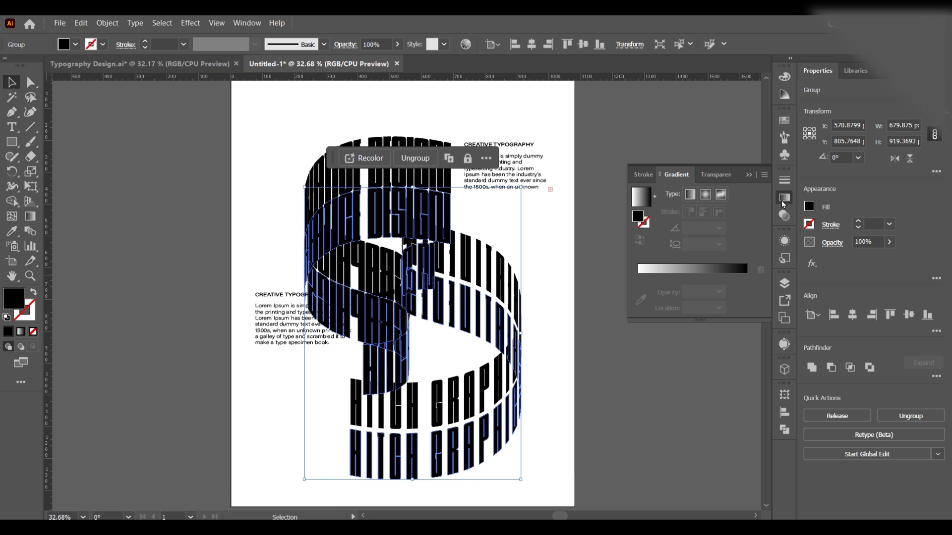
pyautogui.click(643, 198)
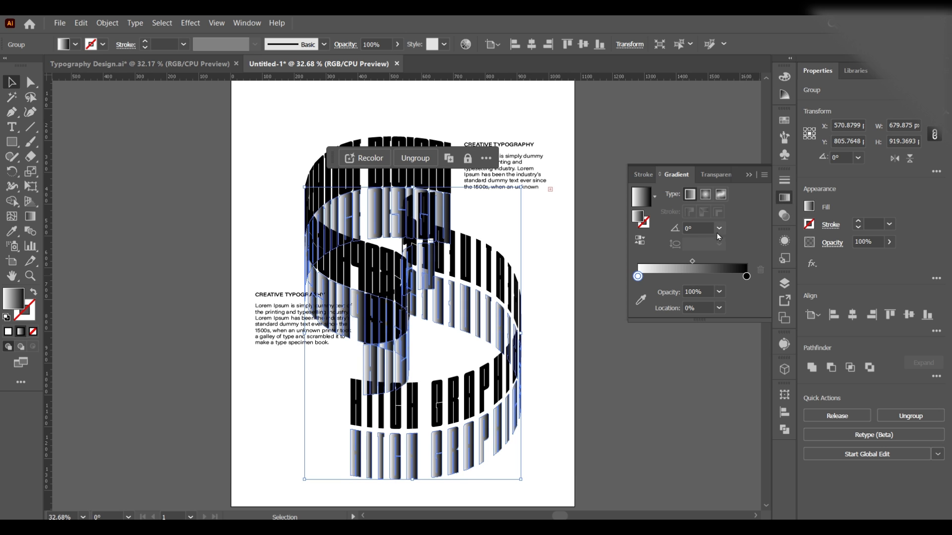
pyautogui.click(718, 233)
pyautogui.click(734, 295)
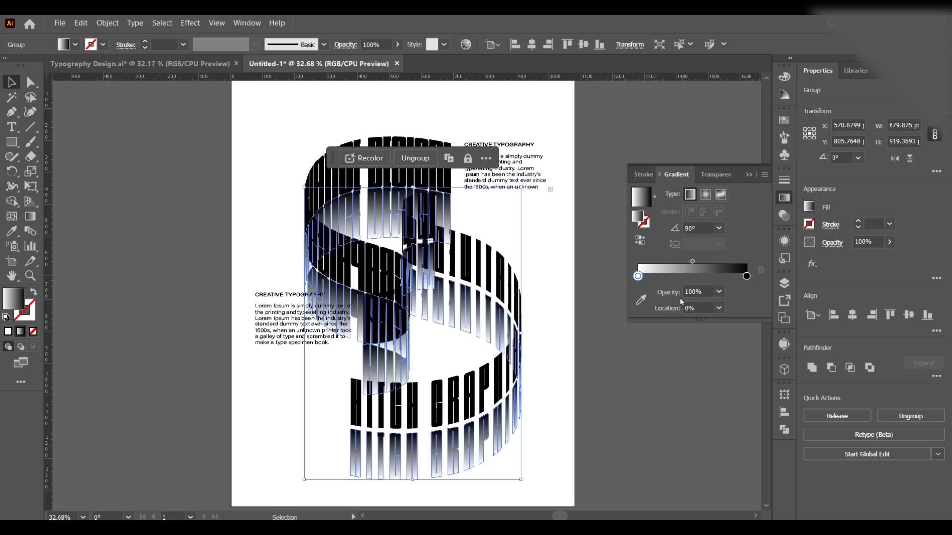
# Set the gradient's white stop to 0% opacity and its black stop to 20% opacity
pyautogui.click(724, 295)
pyautogui.click(739, 304)
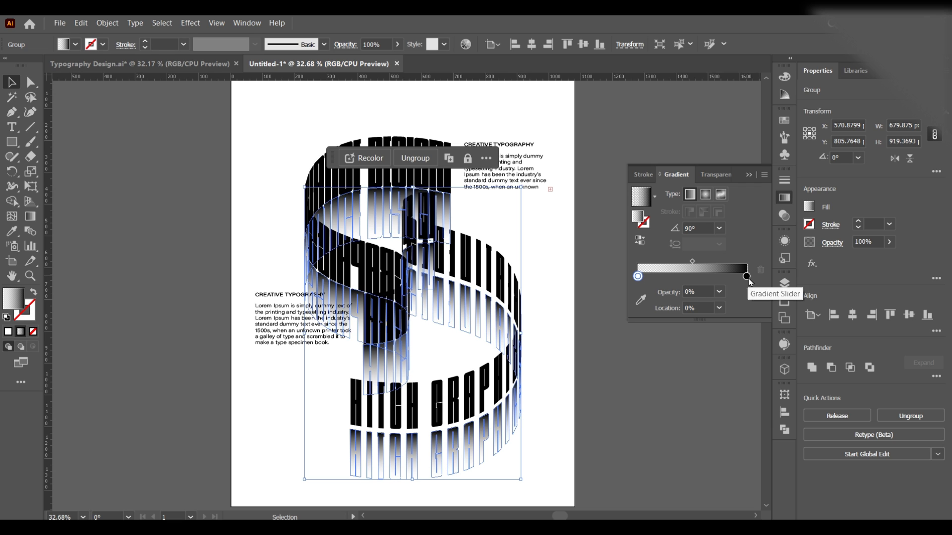
pyautogui.click(746, 276)
pyautogui.click(719, 292)
pyautogui.click(740, 333)
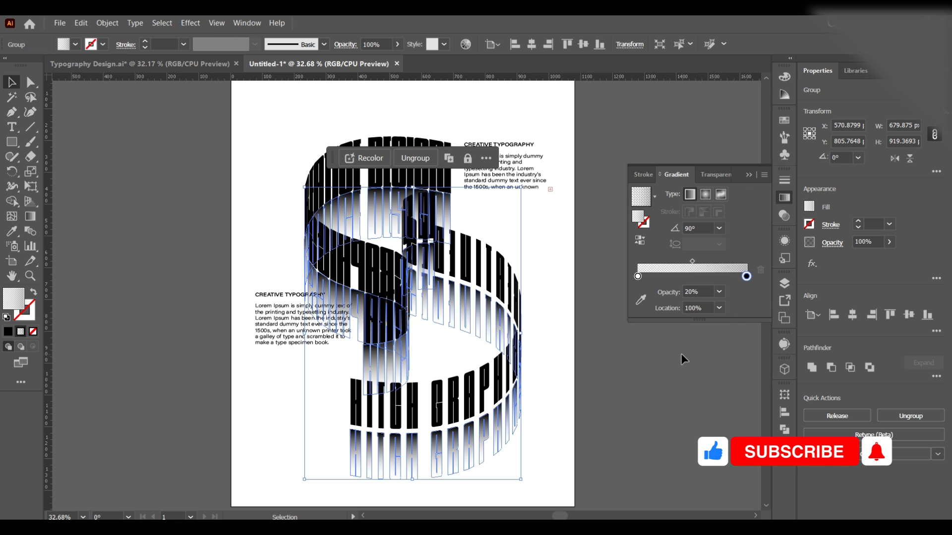
pyautogui.click(689, 287)
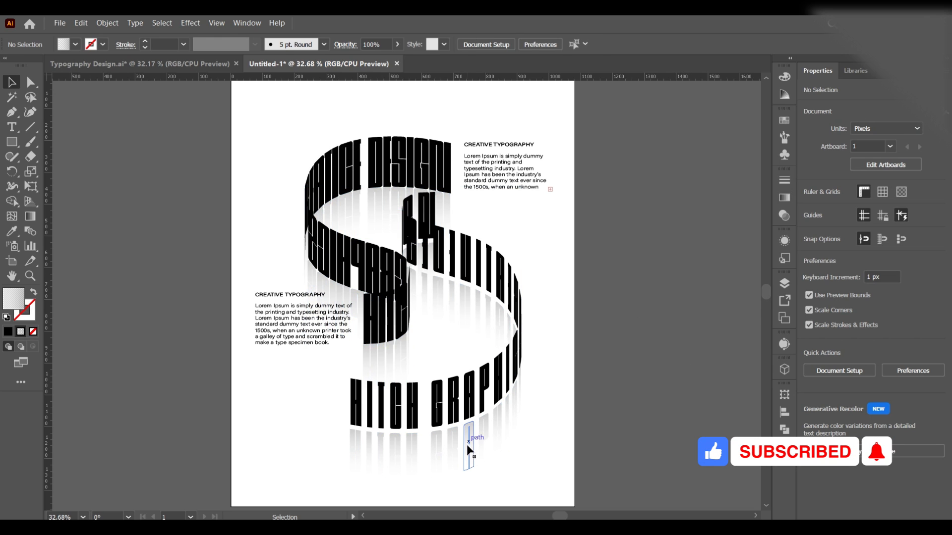
# Move the faded ribbon copy slightly up so it meets the lower edge of the black lettering
pyautogui.click(468, 446)
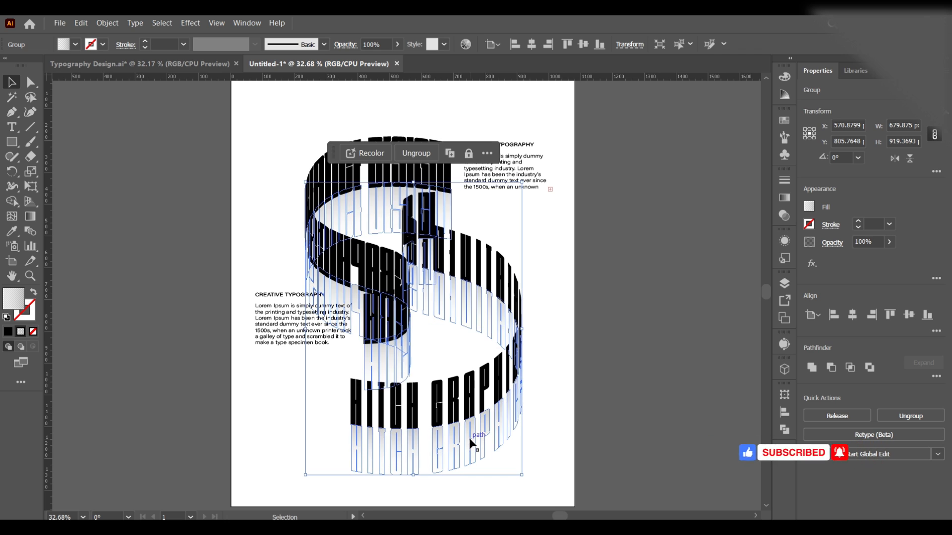
pyautogui.click(642, 426)
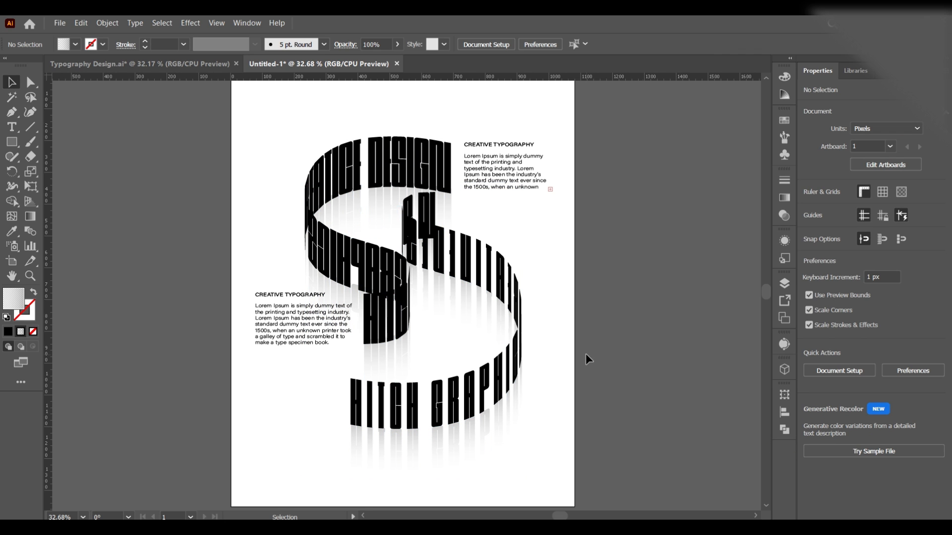
# Convert the upper right paragraph and its CREATIVE TYPOGRAPHY heading to outlines
pyautogui.click(531, 198)
pyautogui.rightClick(523, 197)
pyautogui.click(645, 336)
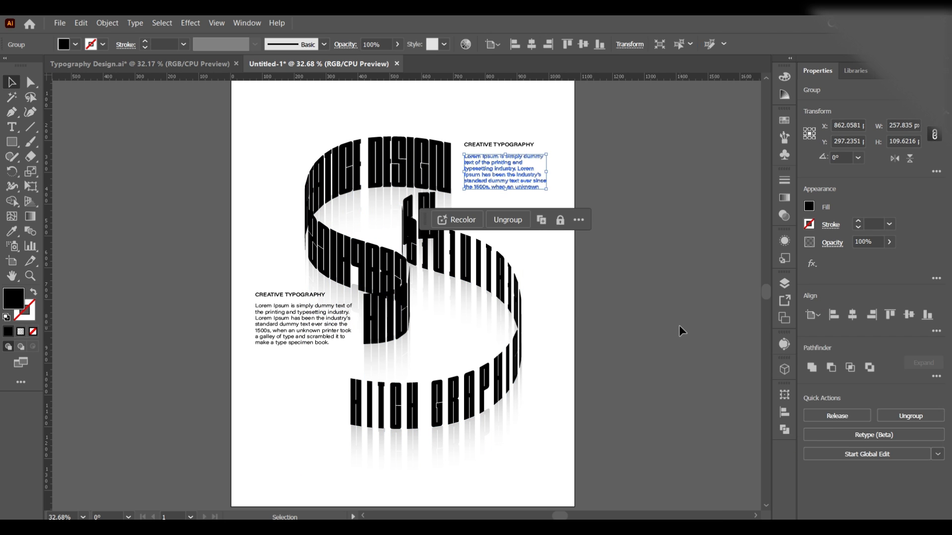
pyautogui.click(679, 325)
pyautogui.click(515, 144)
pyautogui.rightClick(518, 145)
pyautogui.click(570, 306)
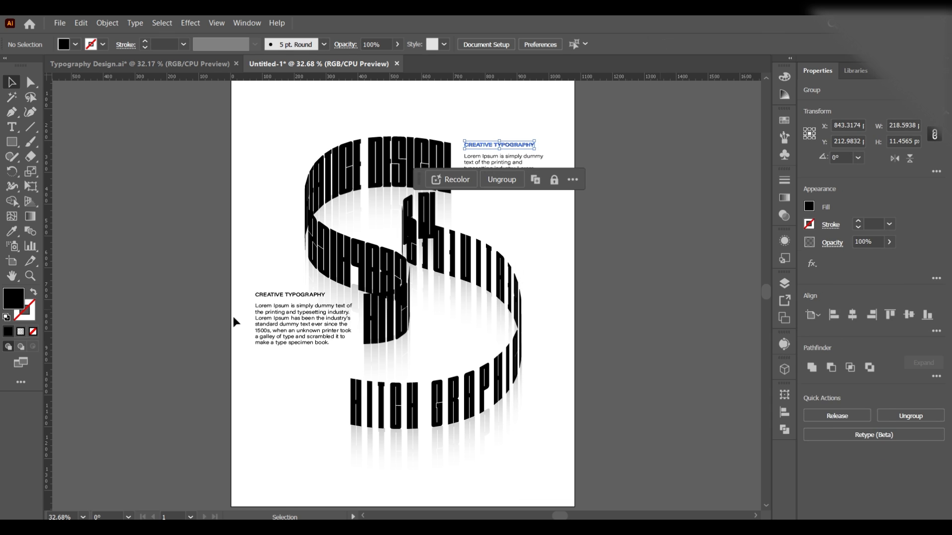
pyautogui.click(231, 314)
# Ungroup the lower left heading and paragraph and convert both to outlines
pyautogui.click(263, 331)
pyautogui.rightClick(263, 331)
pyautogui.moveTo(299, 253)
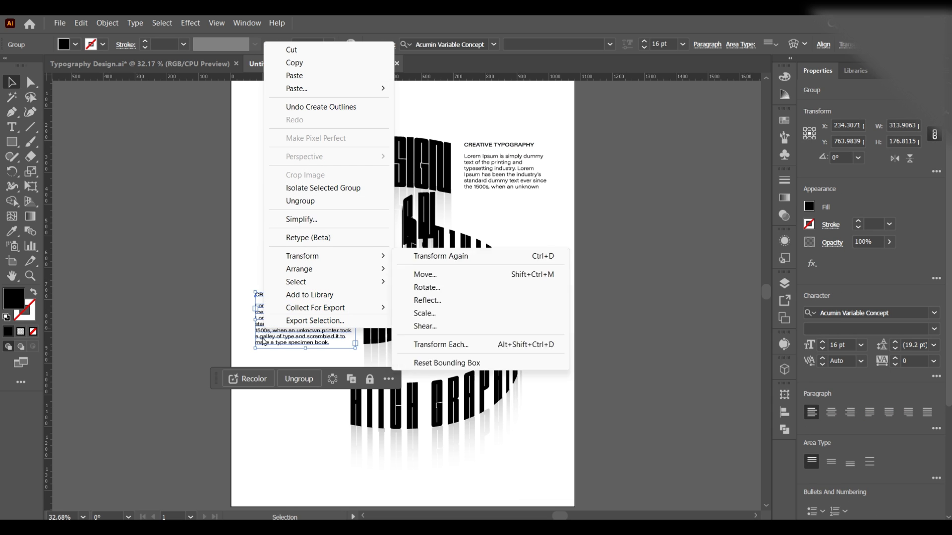
pyautogui.press('Escape')
pyautogui.rightClick(301, 266)
pyautogui.click(318, 335)
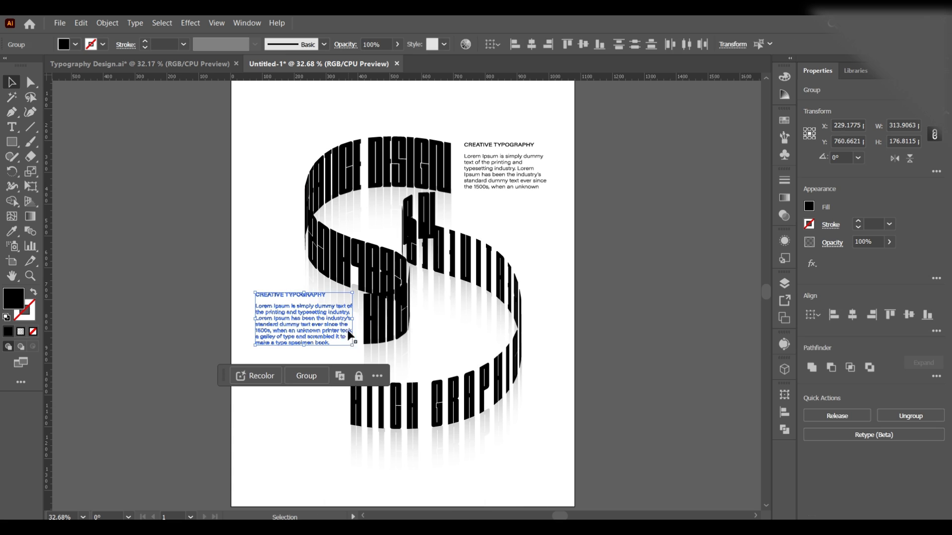
pyautogui.click(195, 315)
# Fill the outlined lower left heading and paragraph with a medium grey swatch
pyautogui.moveTo(244, 285); pyautogui.dragTo(277, 318)
pyautogui.click(76, 44)
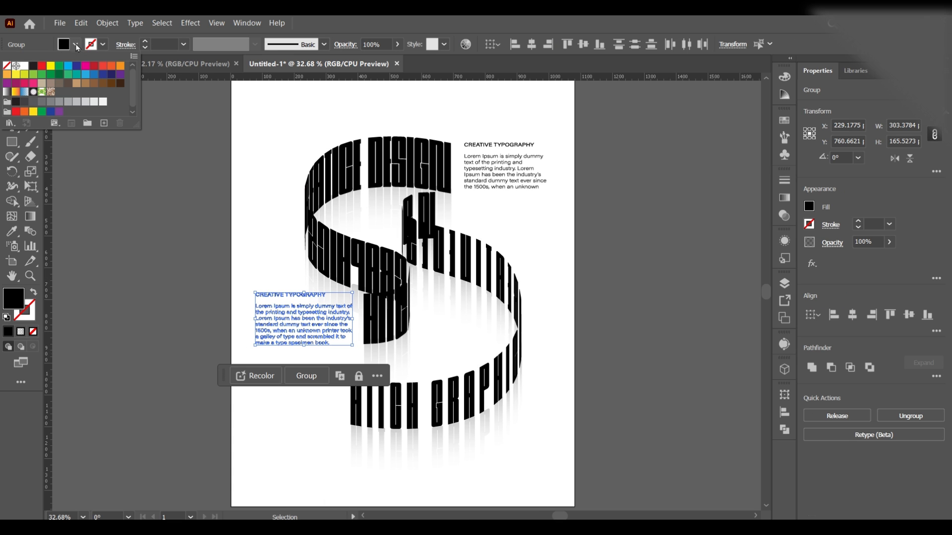
pyautogui.click(50, 102)
pyautogui.click(102, 313)
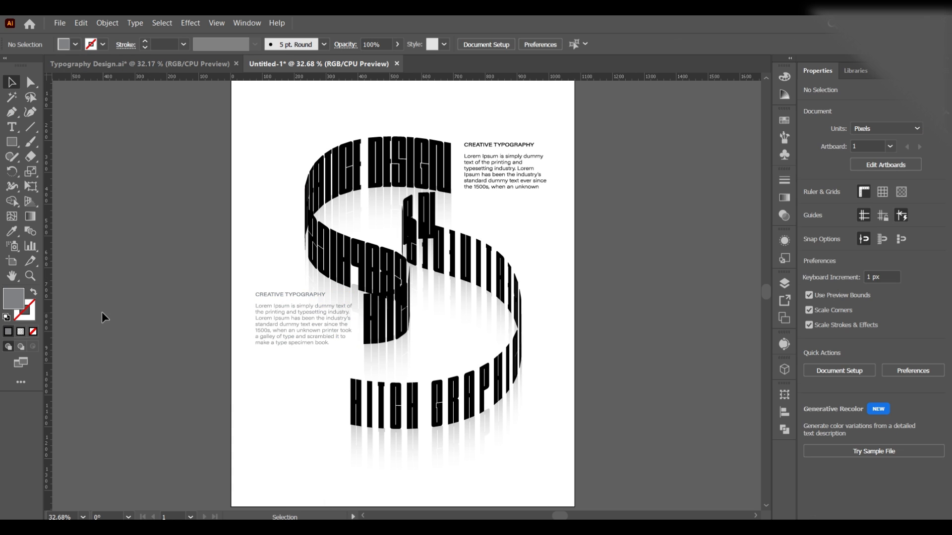
# Fill the outlined upper right heading and paragraph with the same medium grey swatch
pyautogui.moveTo(504, 195); pyautogui.dragTo(504, 196)
pyautogui.click(76, 44)
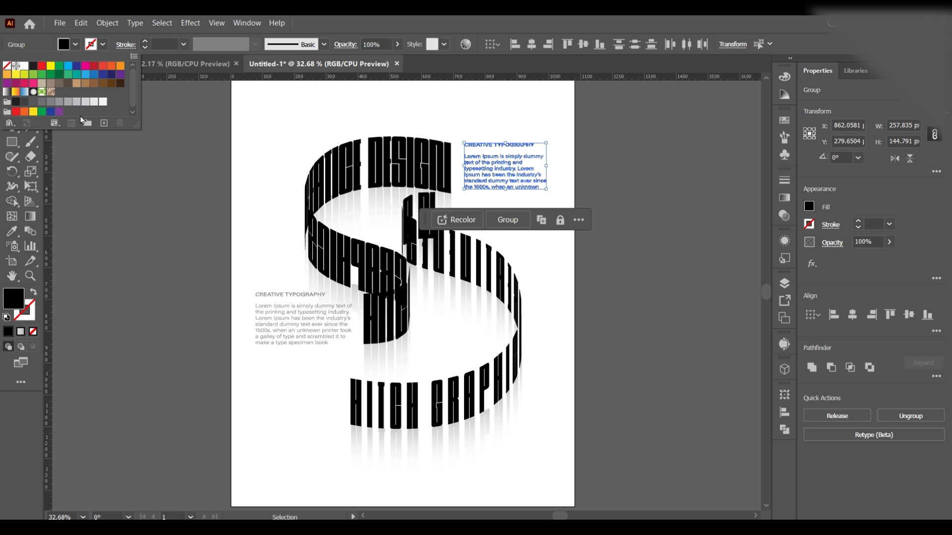
pyautogui.click(51, 106)
pyautogui.click(150, 334)
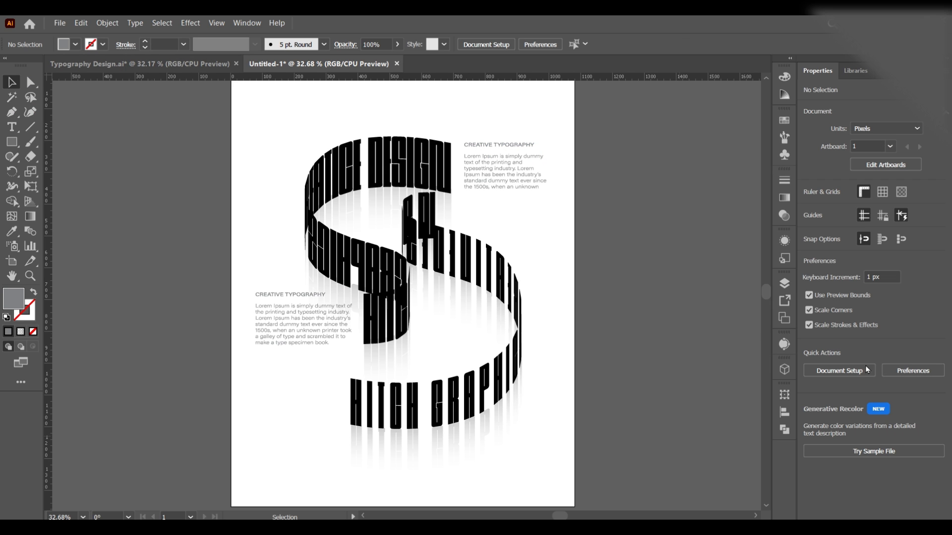
# Add the word CREATIVE as point text in the empty area left of the artboard
pyautogui.click(11, 127)
pyautogui.click(109, 163)
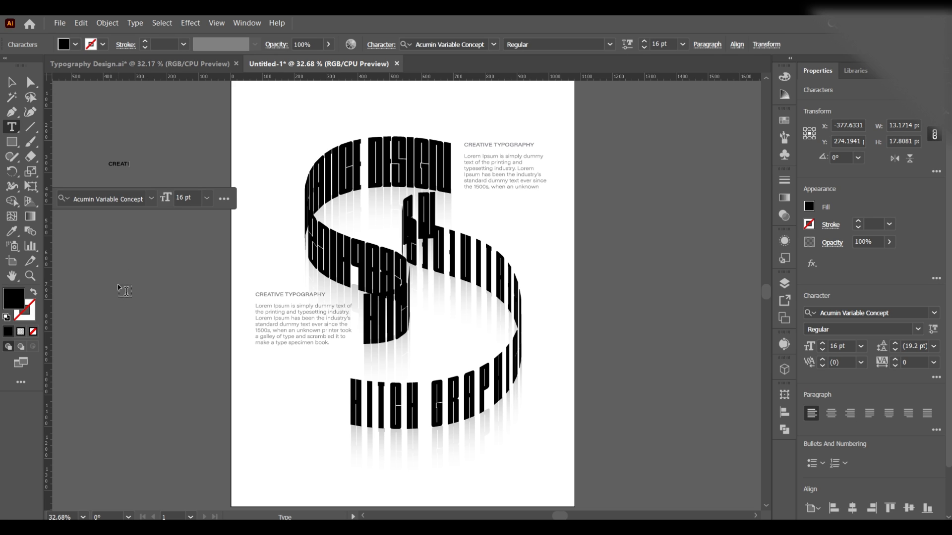
pyautogui.press('Escape')
pyautogui.click(168, 319)
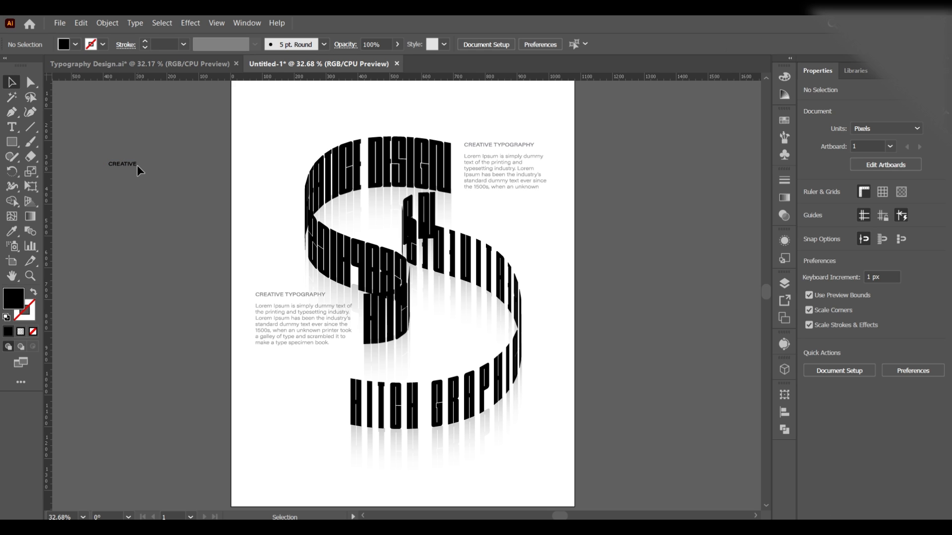
pyautogui.click(124, 165)
pyautogui.rightClick(139, 165)
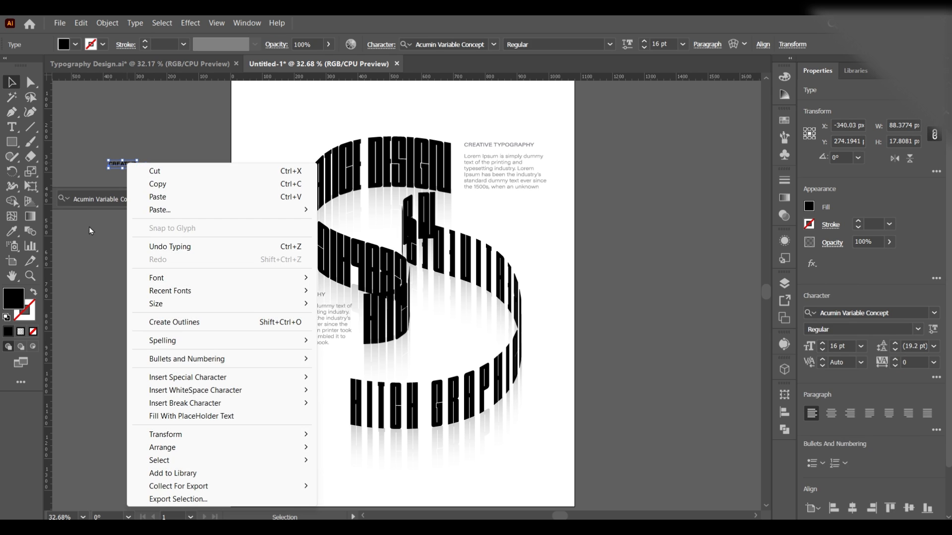
pyautogui.click(189, 321)
pyautogui.hotkey('ctrl', 'z')
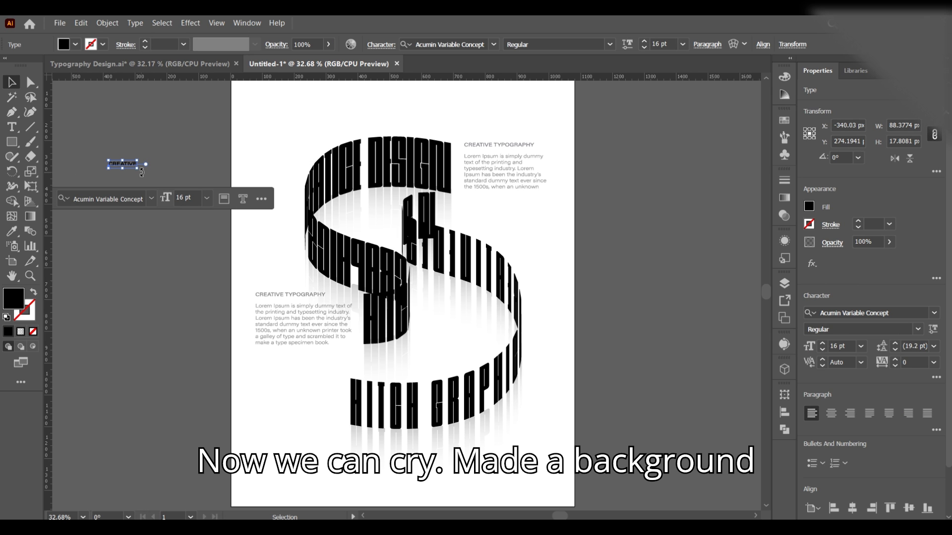
# Scale the word CREATIVE beside the artboard up to about 37 pt
pyautogui.moveTo(142, 171); pyautogui.dragTo(174, 175)
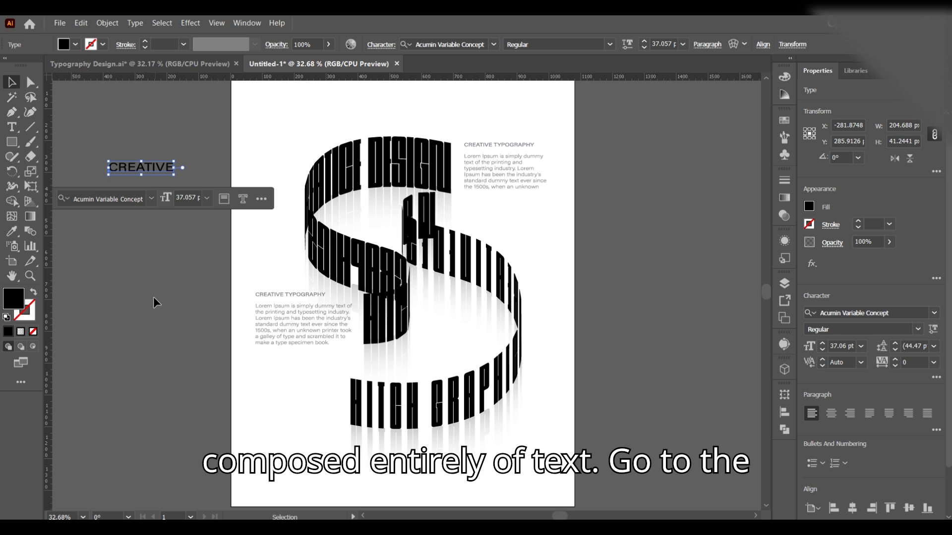
# Turn the word CREATIVE into a grid repeat and extend it to the artboard's right edge, about 1459 x 921 px
pyautogui.click(107, 23)
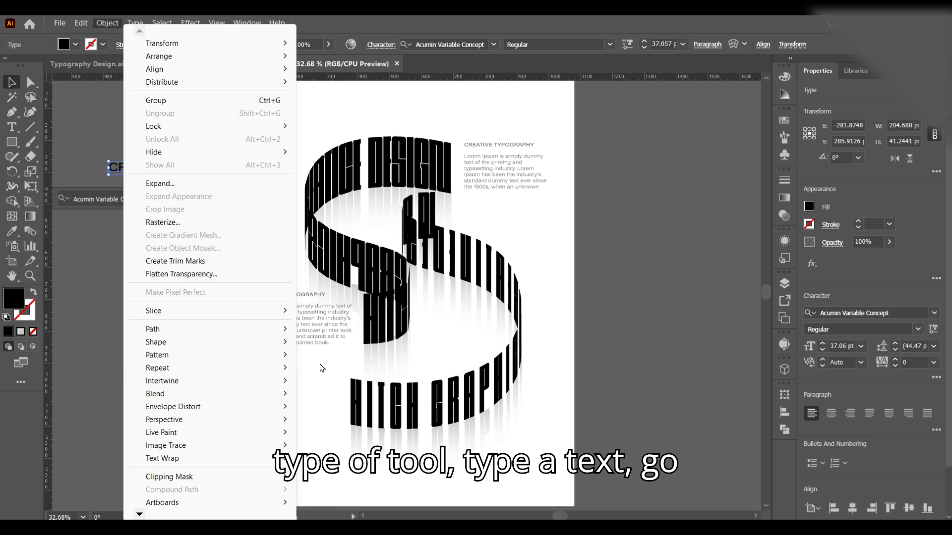
pyautogui.moveTo(223, 368)
pyautogui.click(327, 386)
pyautogui.moveTo(243, 195); pyautogui.dragTo(235, 454)
pyautogui.moveTo(379, 308); pyautogui.dragTo(573, 308)
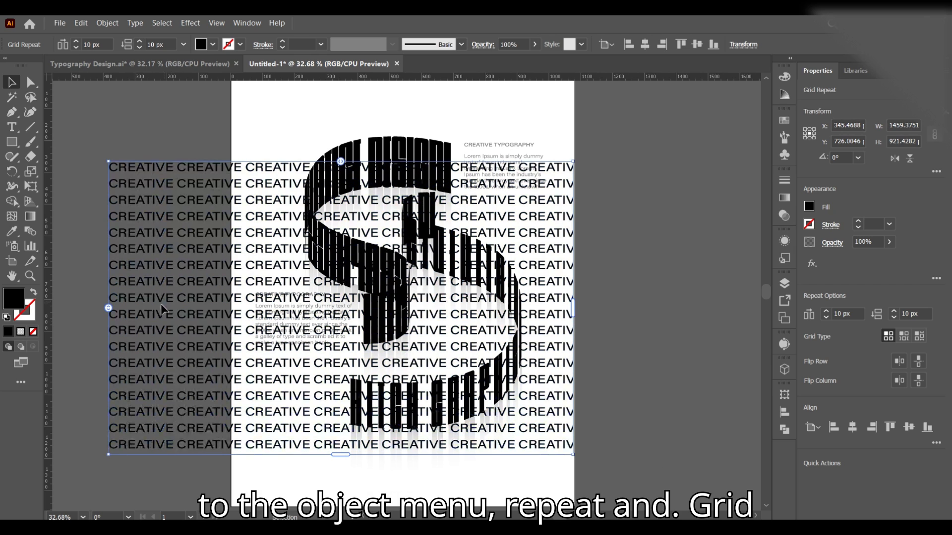
pyautogui.click(694, 395)
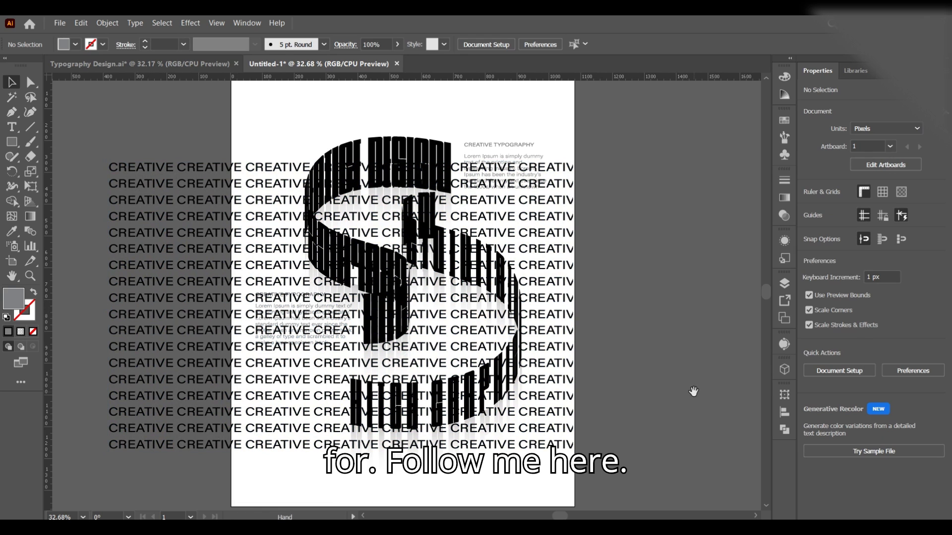
# Move the CREATIVE grid to the artboard's upper left corner and resize it to cover the artboard, about 1075 x 1351 px
pyautogui.press('z')
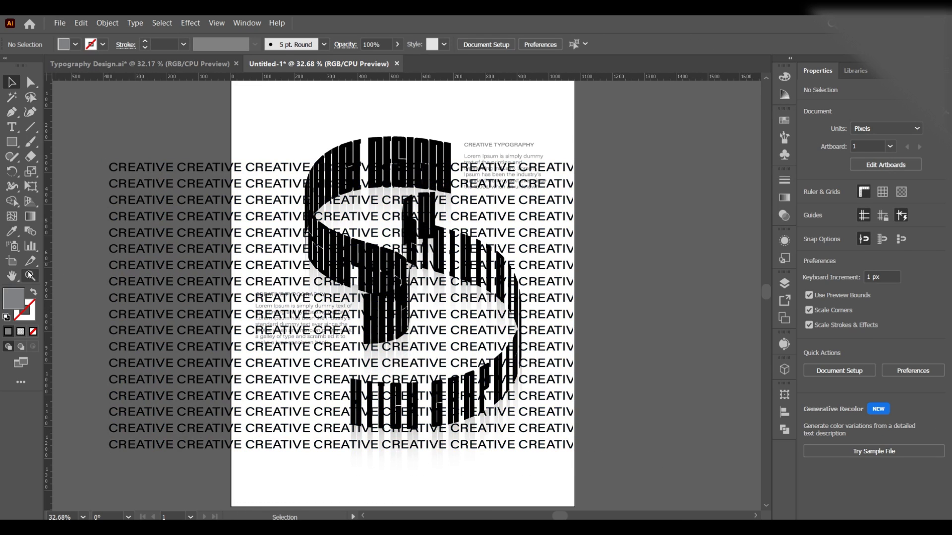
pyautogui.keyDown('alt'); pyautogui.click(282, 313); pyautogui.keyUp('alt')
pyautogui.moveTo(431, 292); pyautogui.dragTo(275, 307)
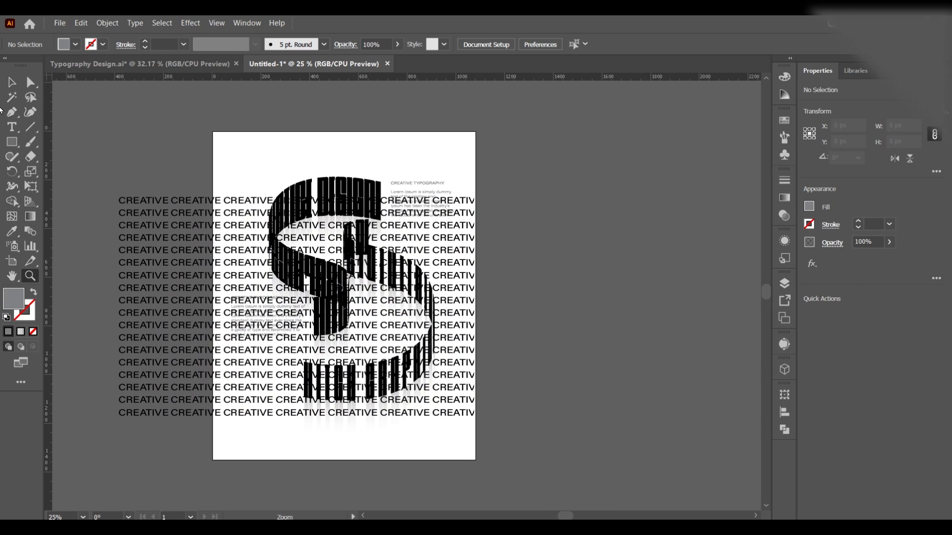
pyautogui.press('v')
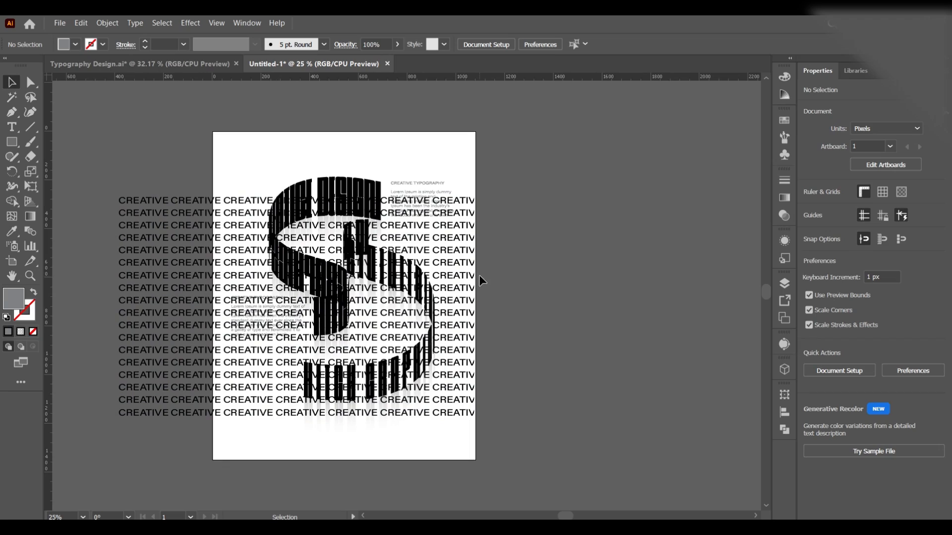
pyautogui.click(169, 404)
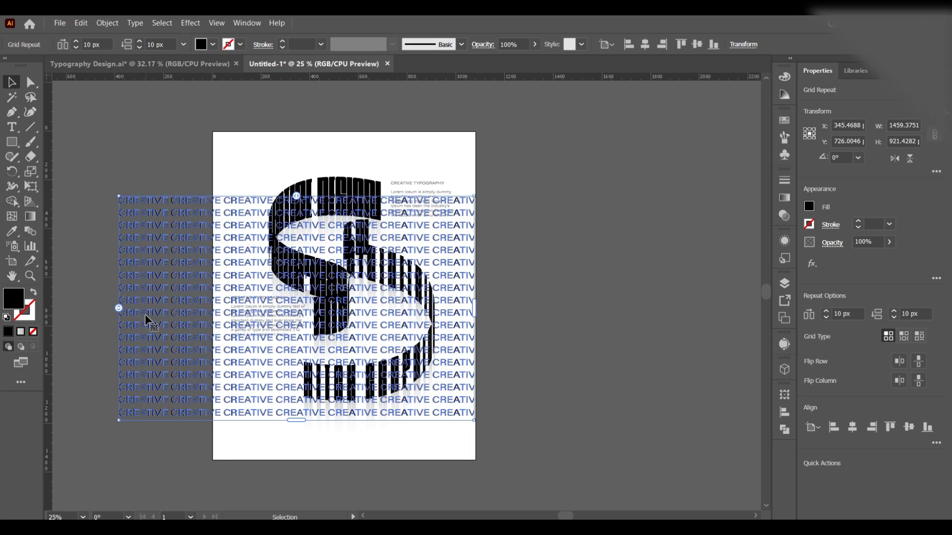
pyautogui.moveTo(148, 312); pyautogui.dragTo(251, 253)
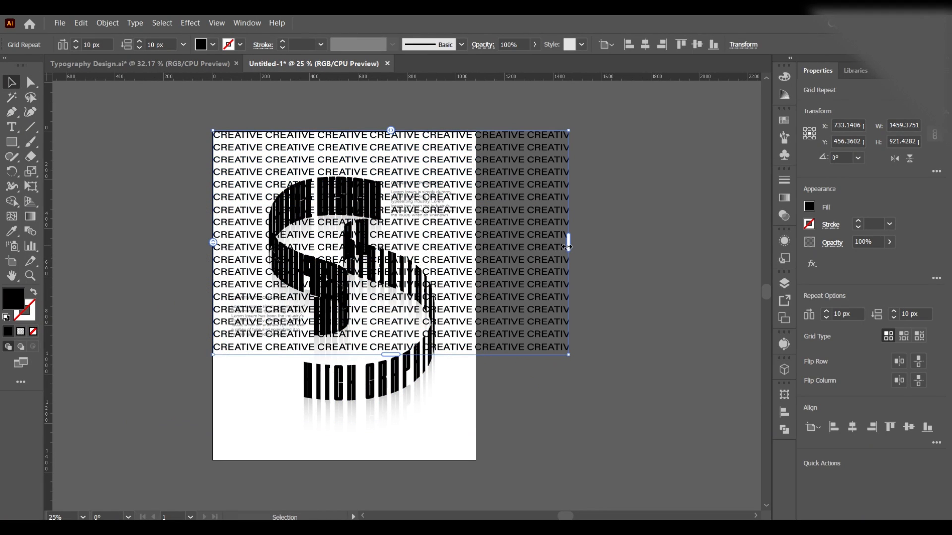
pyautogui.moveTo(567, 246); pyautogui.dragTo(475, 247)
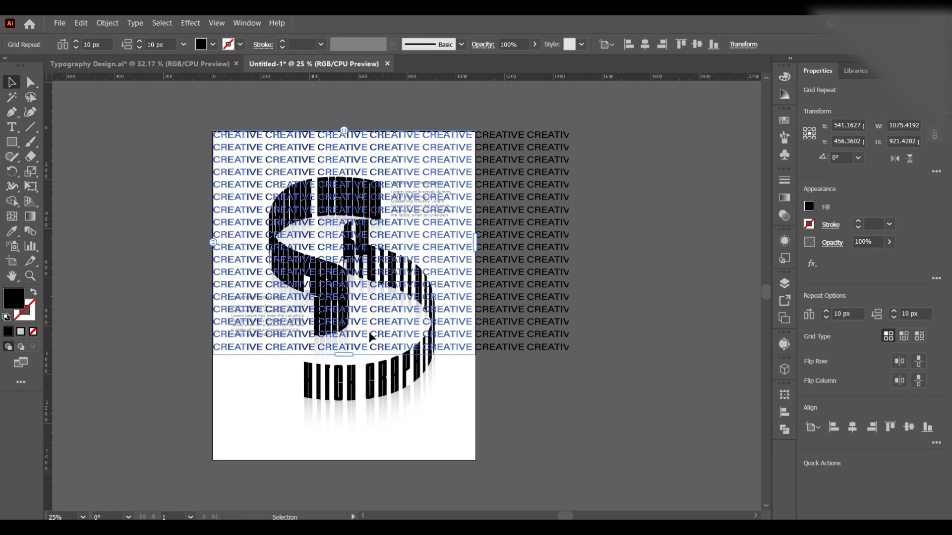
pyautogui.moveTo(344, 355); pyautogui.dragTo(344, 459)
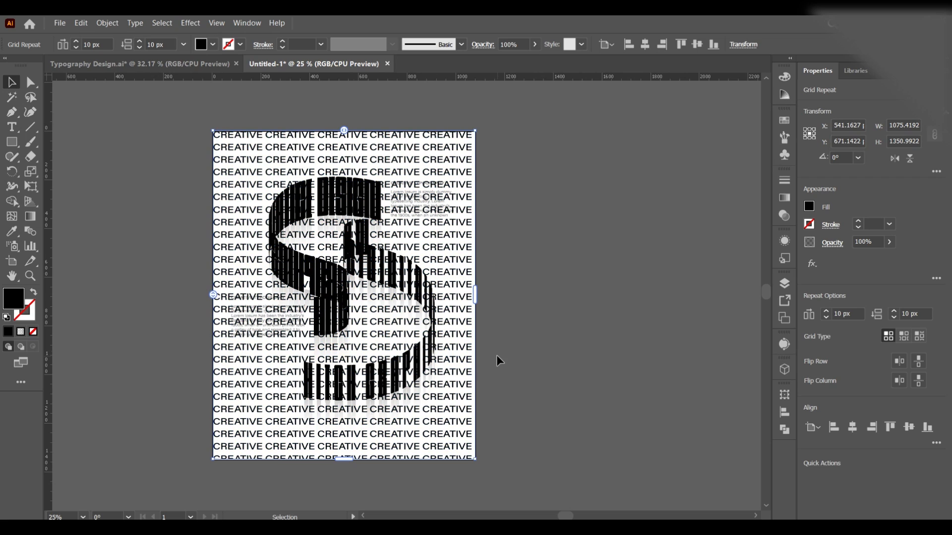
# Set the opacity of the CREATIVE grid to 6%
pyautogui.click(784, 216)
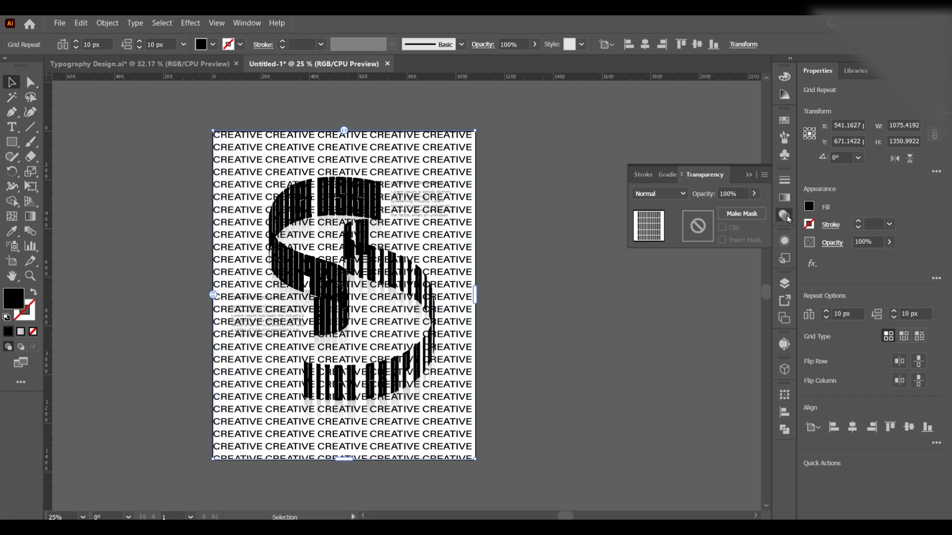
pyautogui.click(754, 195)
pyautogui.moveTo(709, 218); pyautogui.dragTo(710, 218)
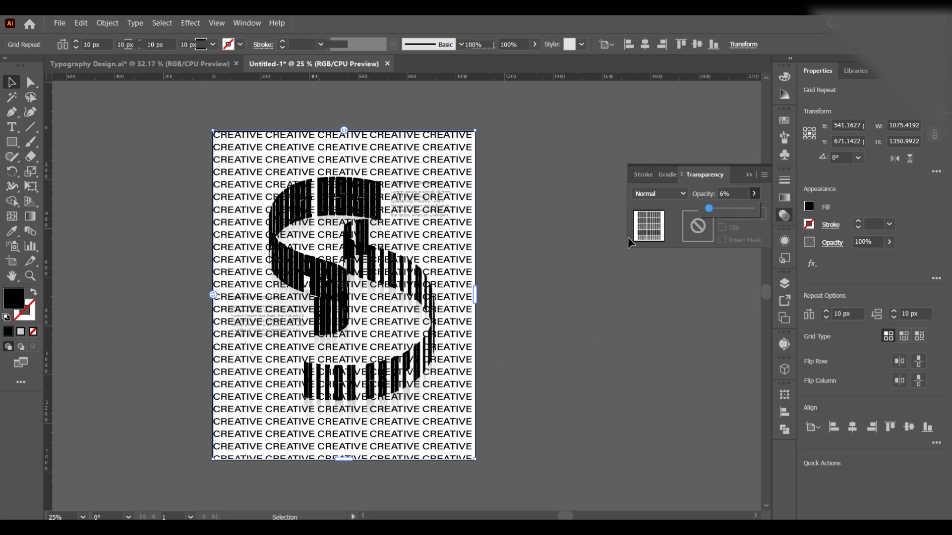
# Send the faded CREATIVE grid to the back, behind the ribbon lettering and text blocks
pyautogui.rightClick(468, 254)
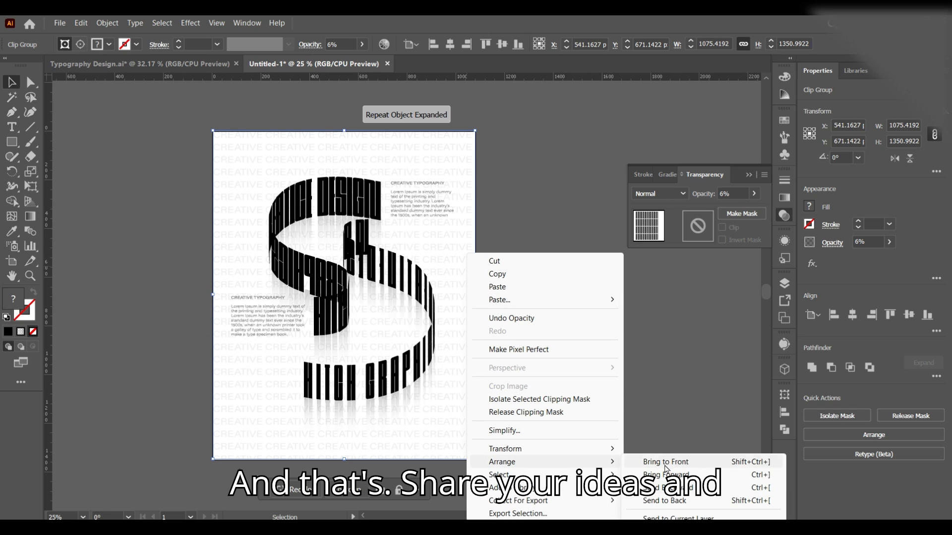
pyautogui.click(484, 293)
pyautogui.click(603, 403)
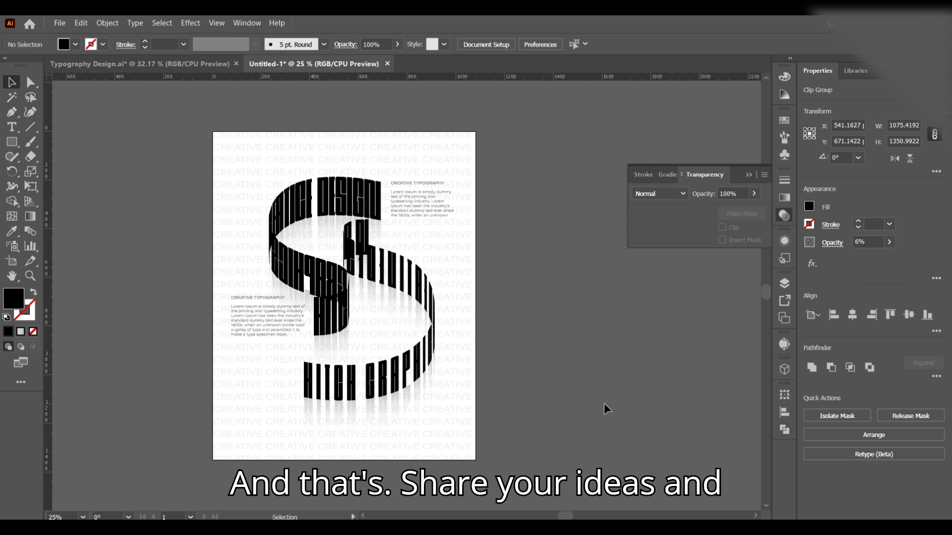
pyautogui.click(748, 176)
pyautogui.click(82, 517)
pyautogui.click(99, 502)
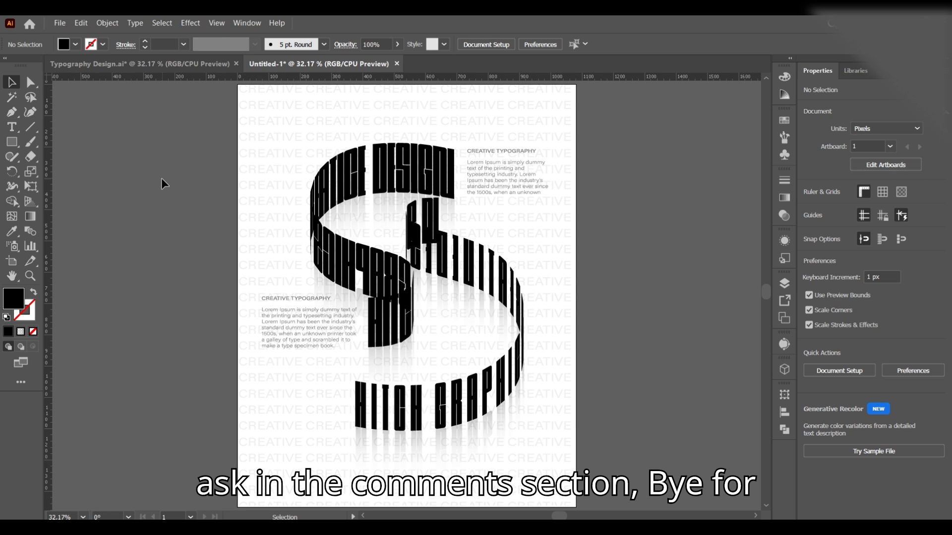
pyautogui.click(295, 347)
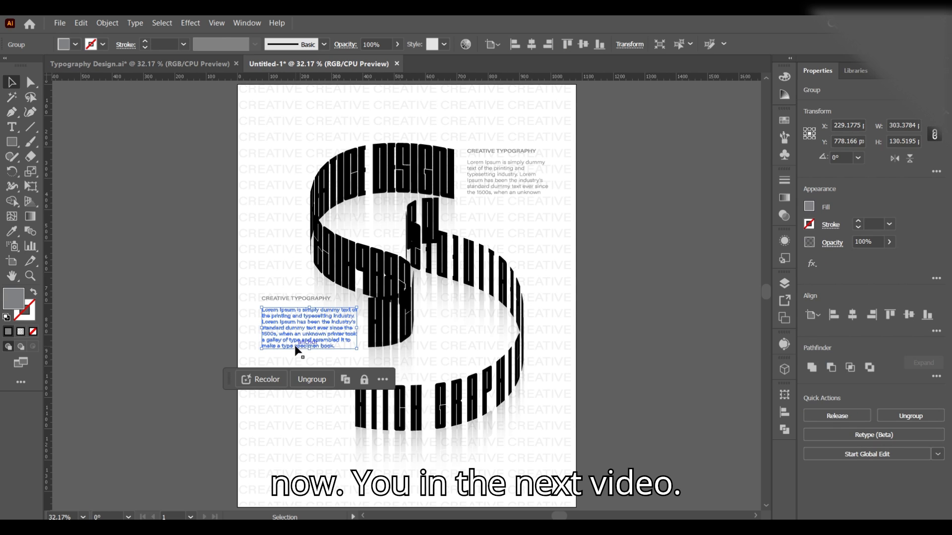